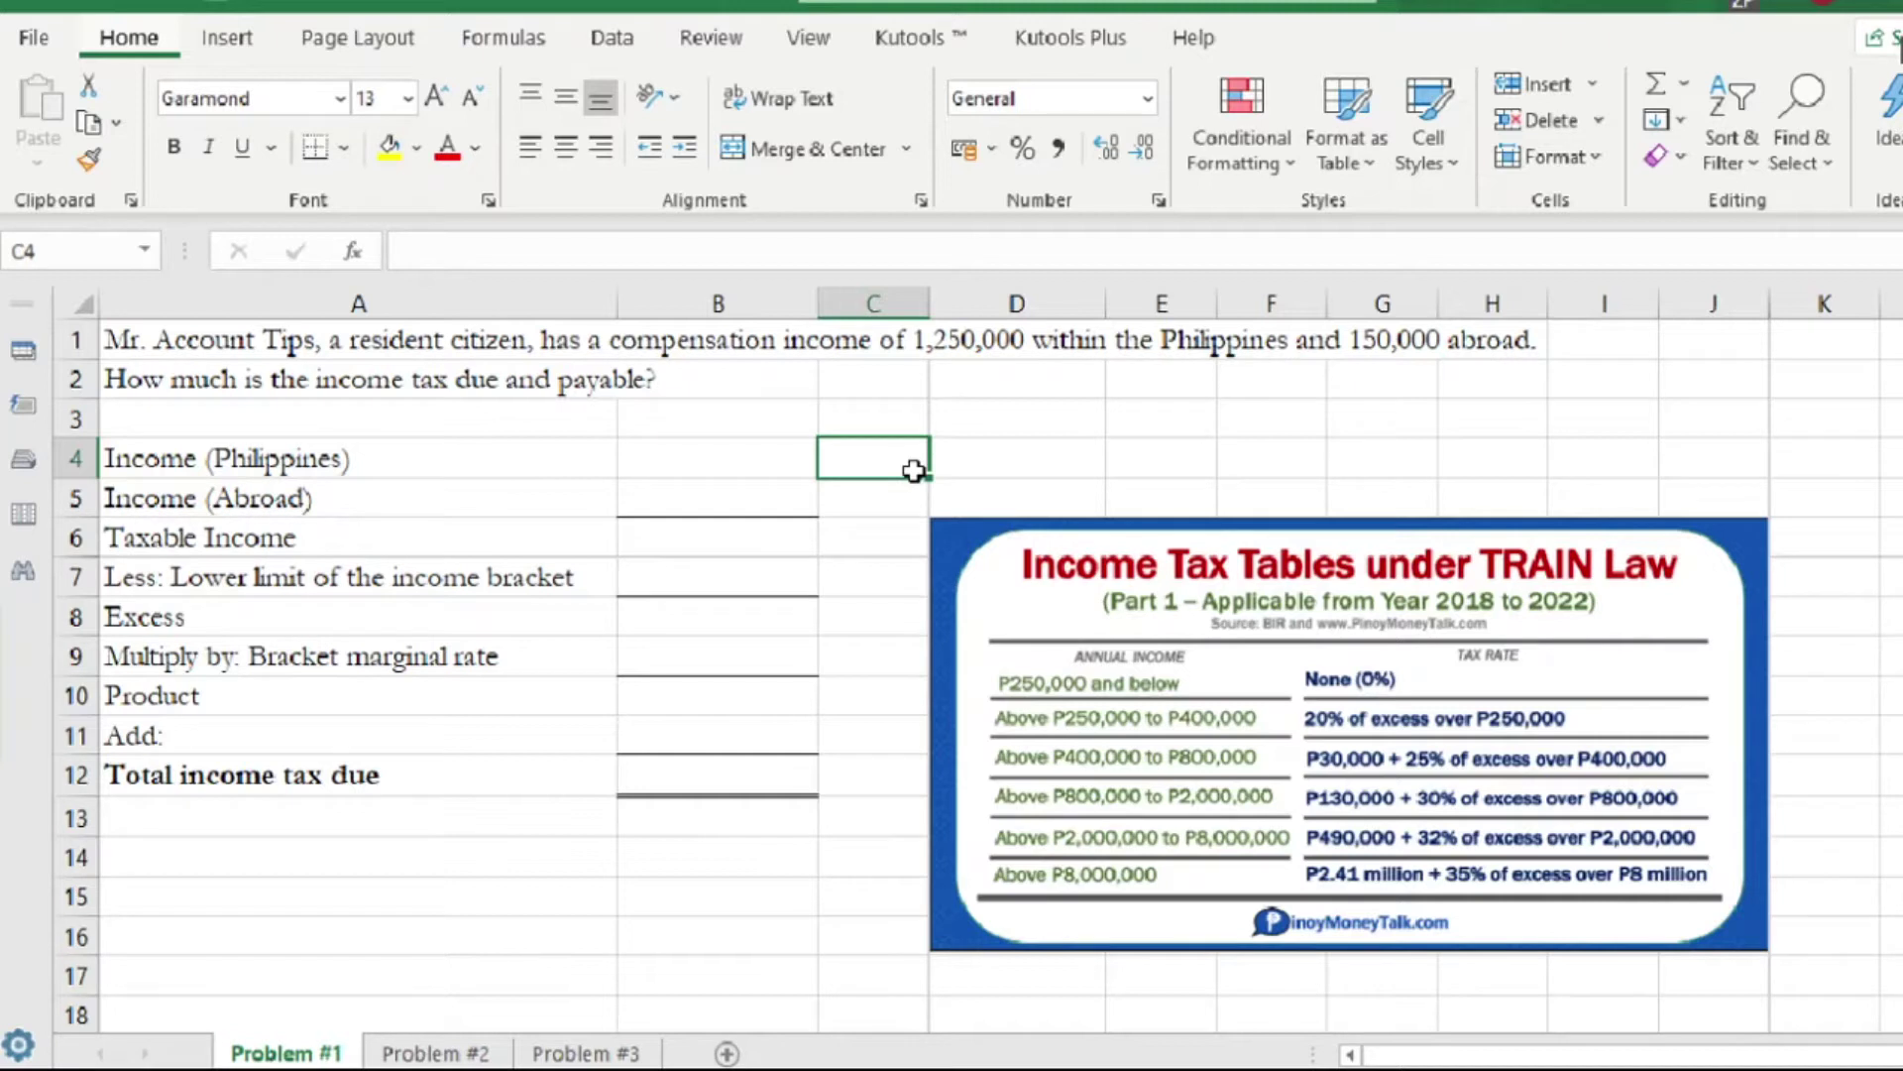
Enter 1250000 as the Philippines income in B4 and 150000 as the income from abroad in B5.
left_click(760, 459)
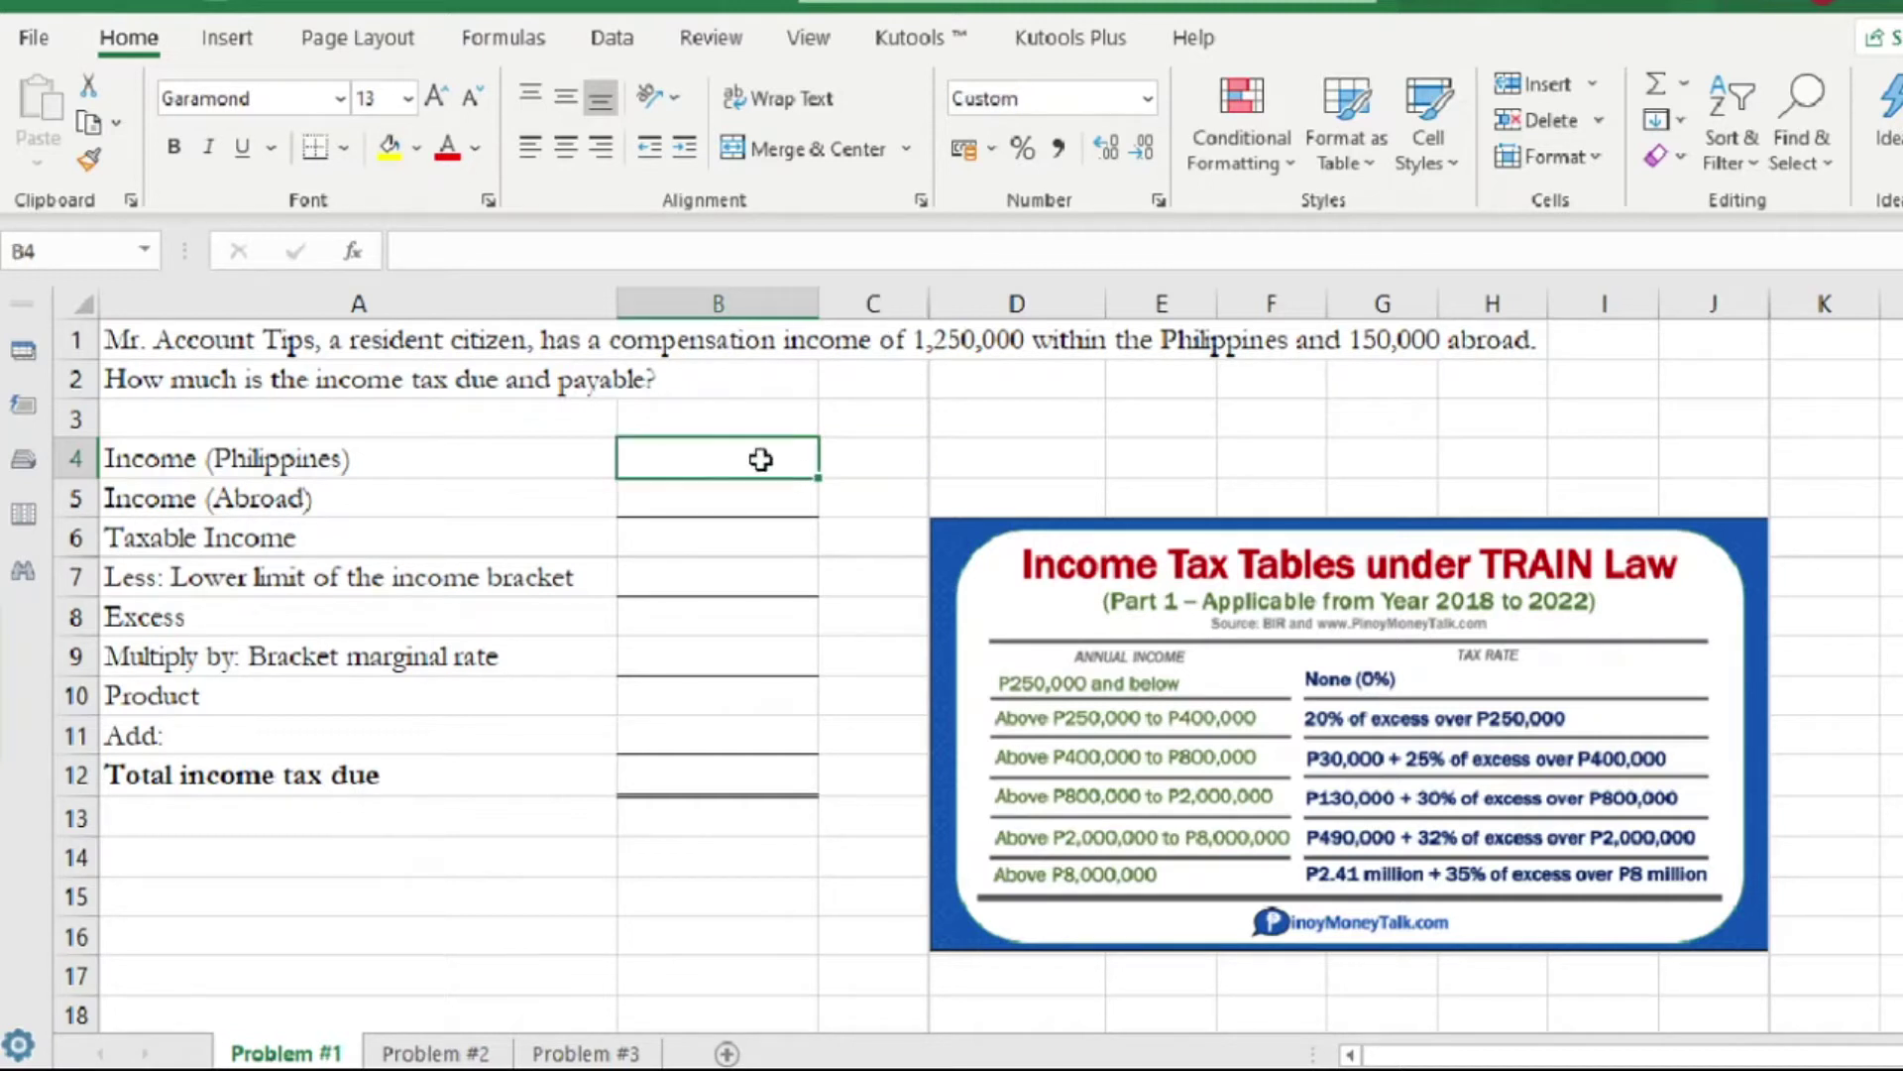
type("125")
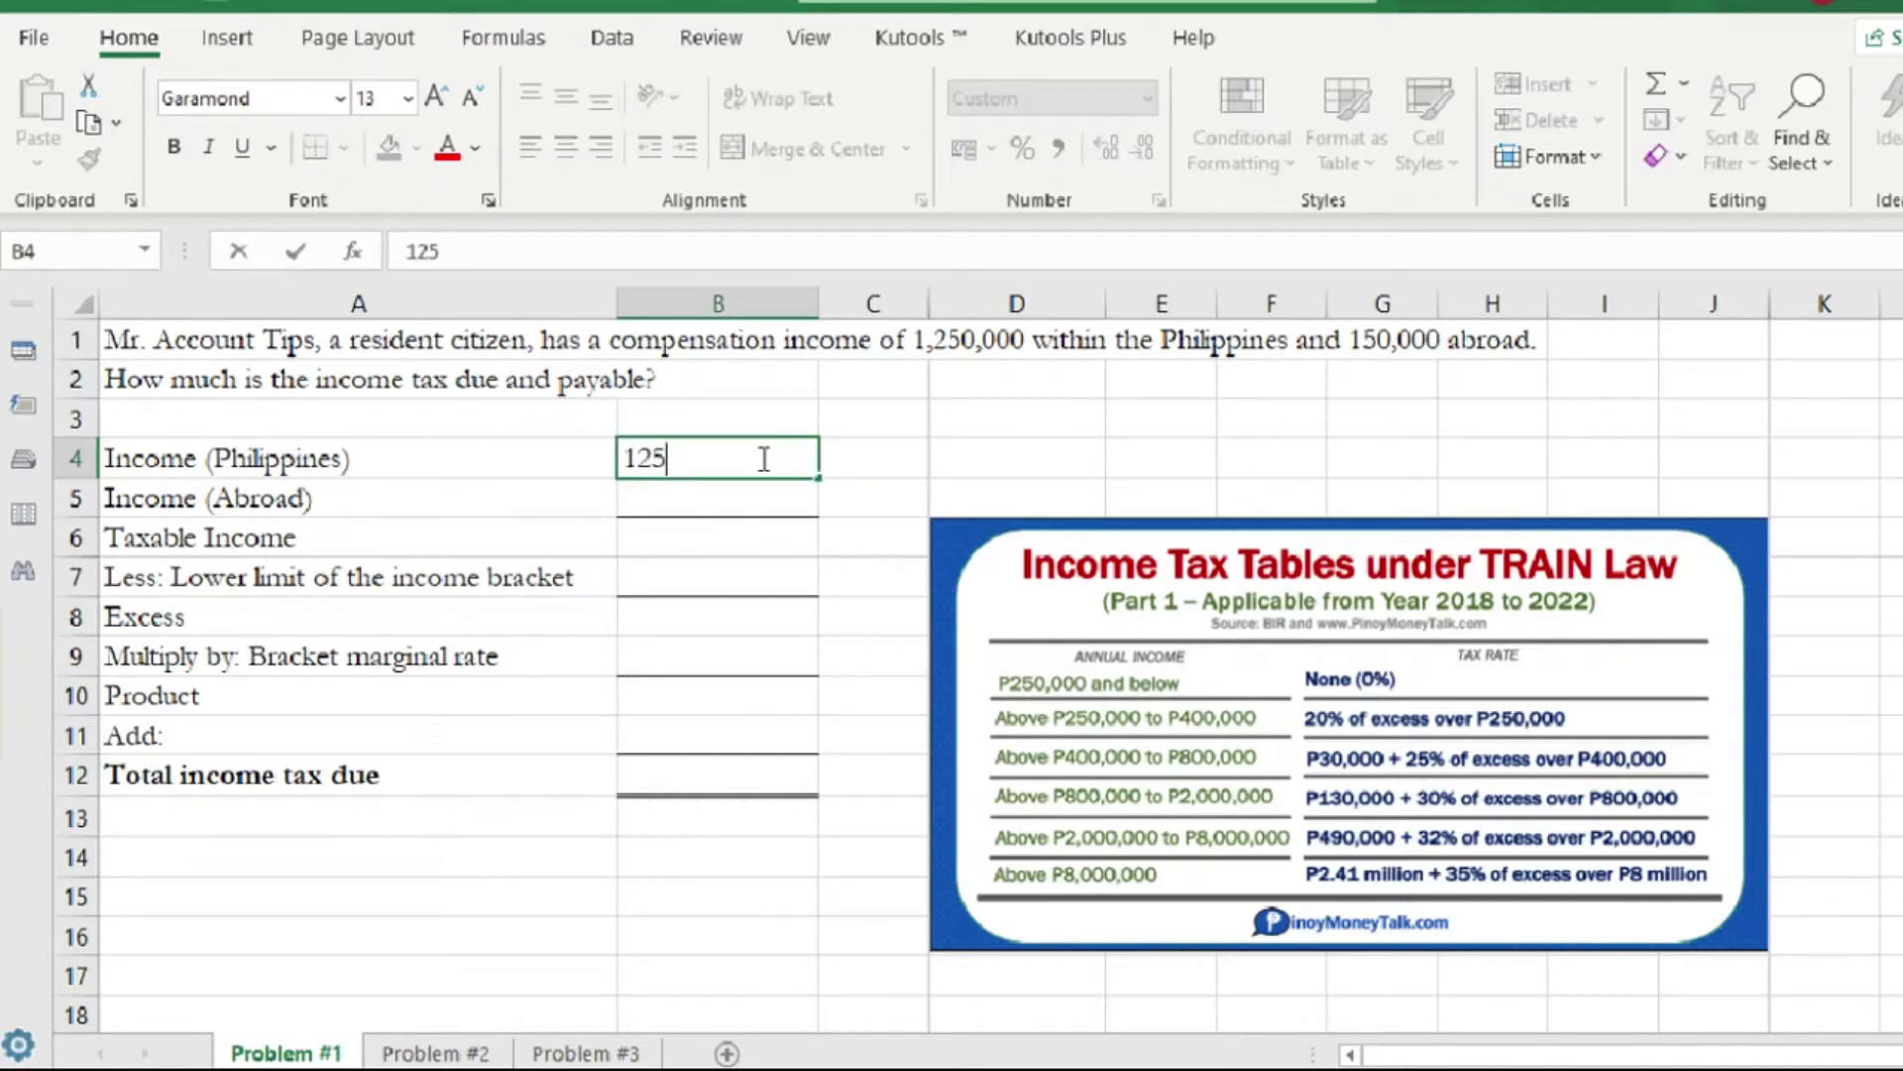
type("0000")
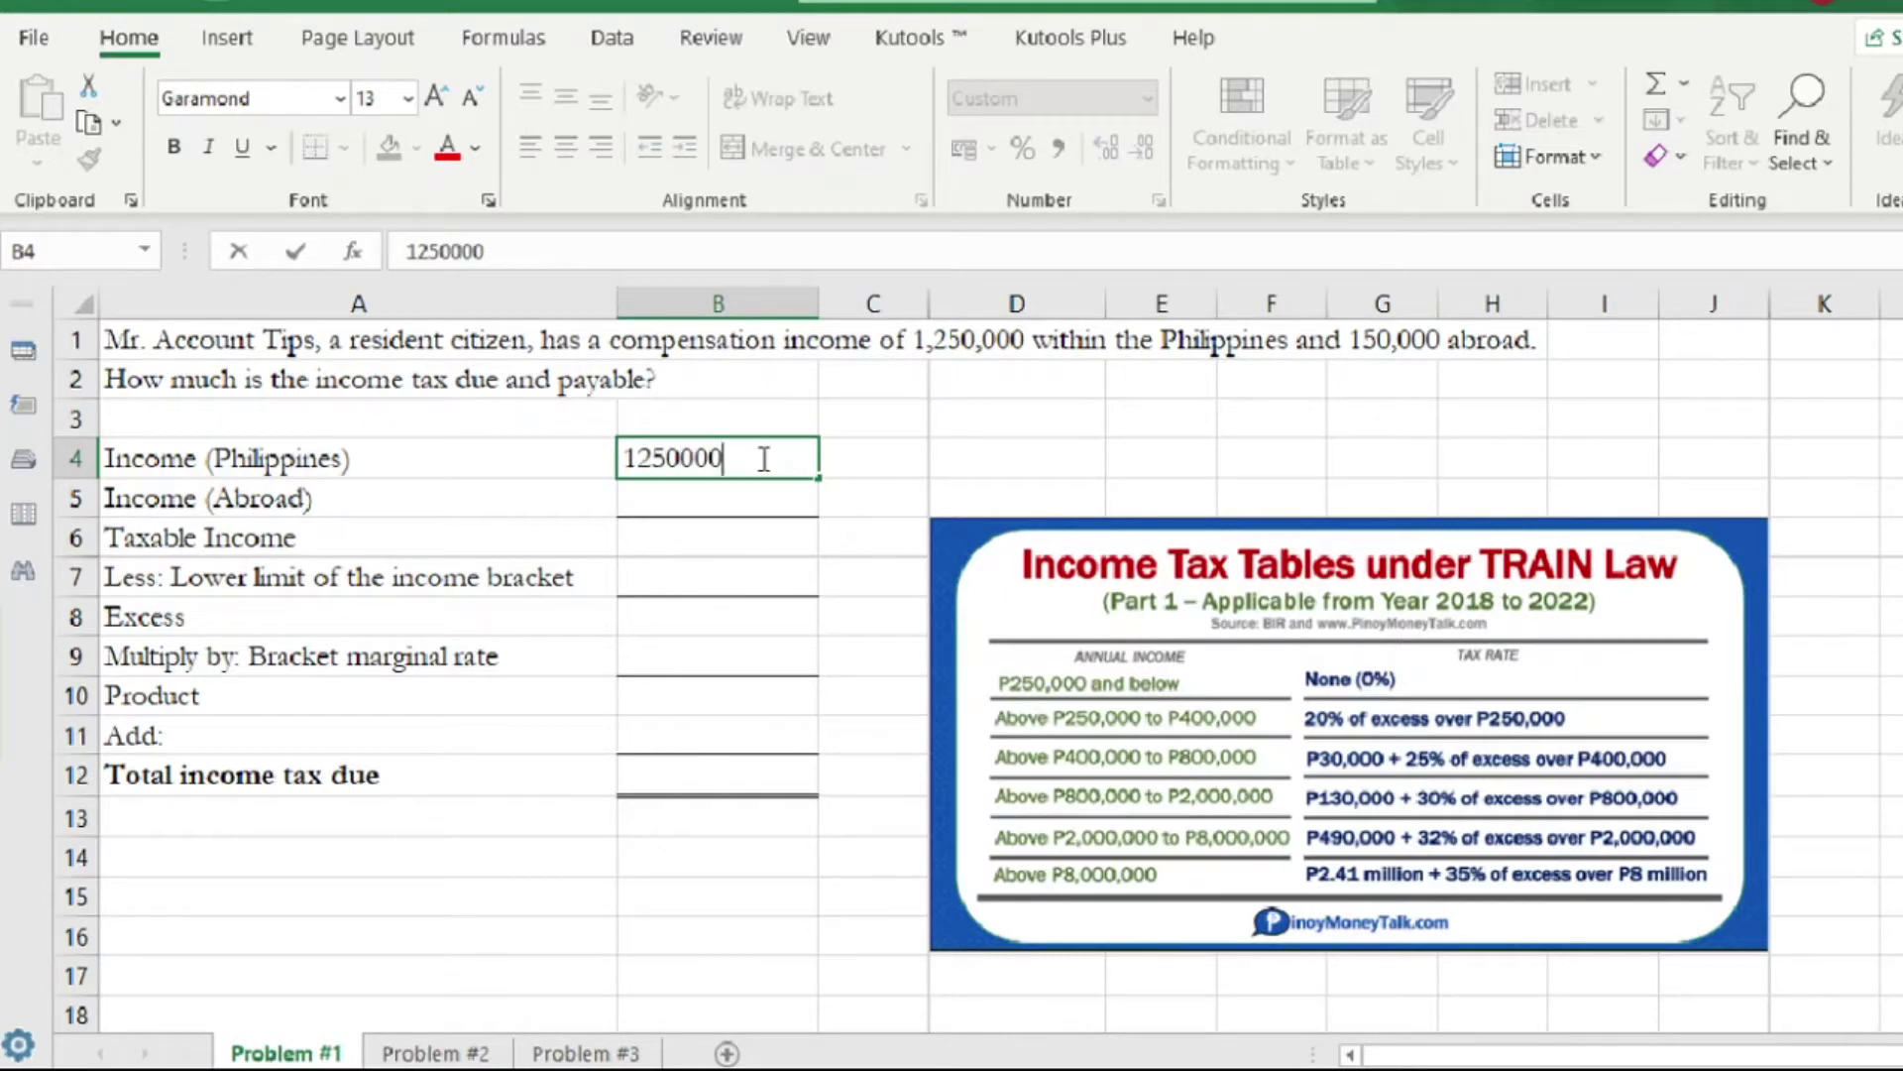
left_click(726, 495)
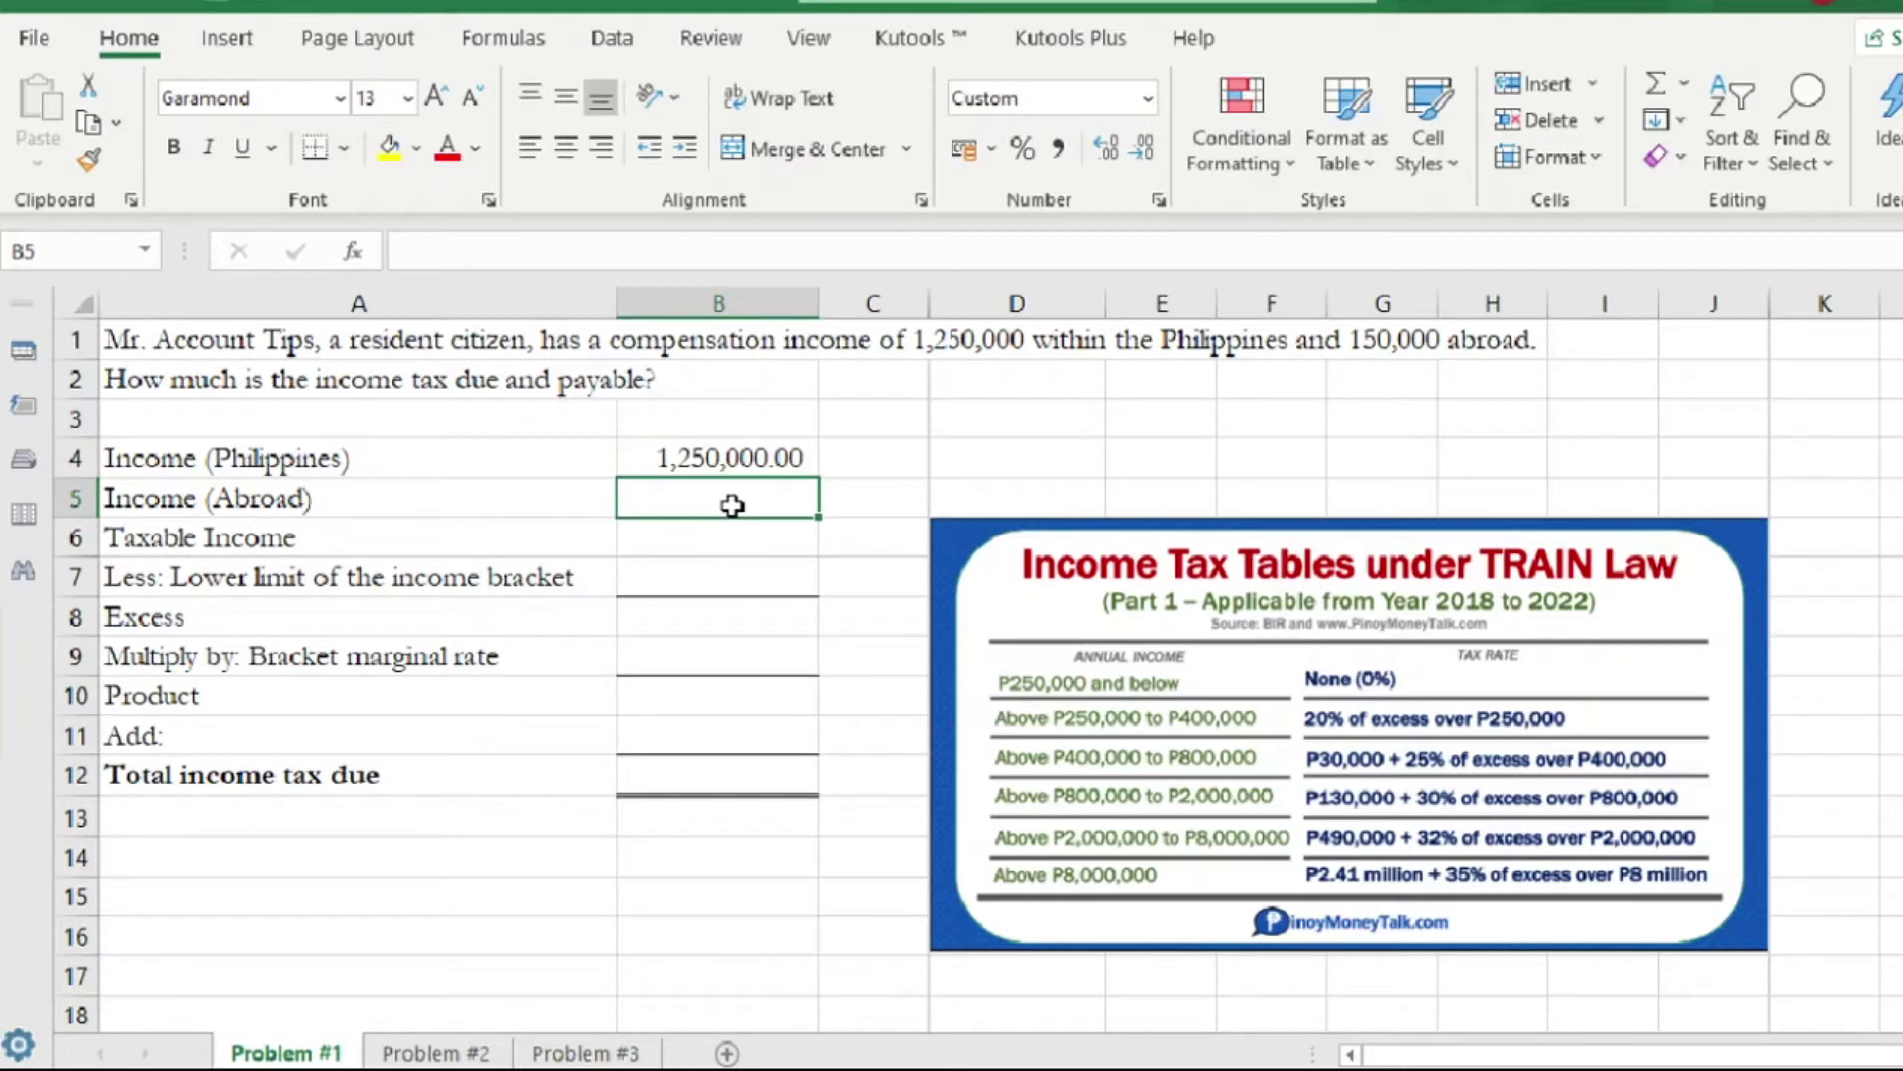
type("150")
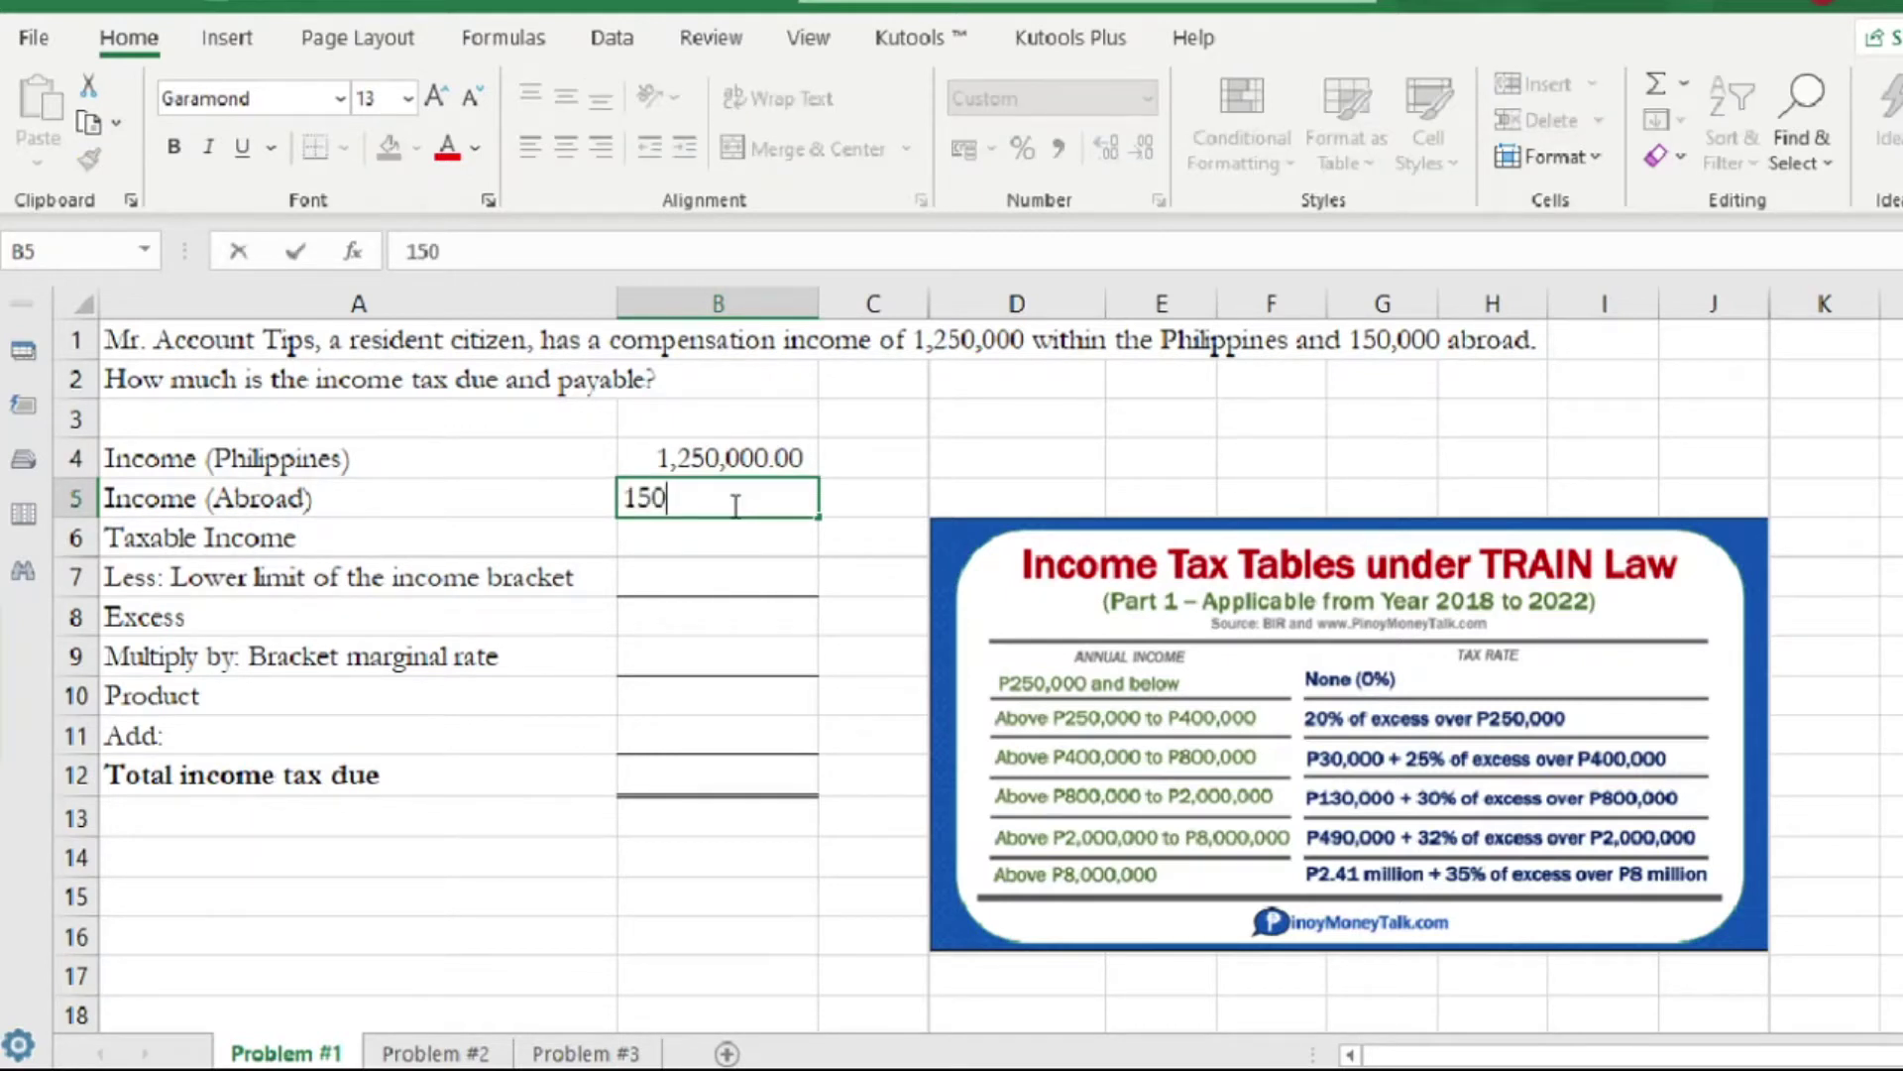
type("000")
key("Return")
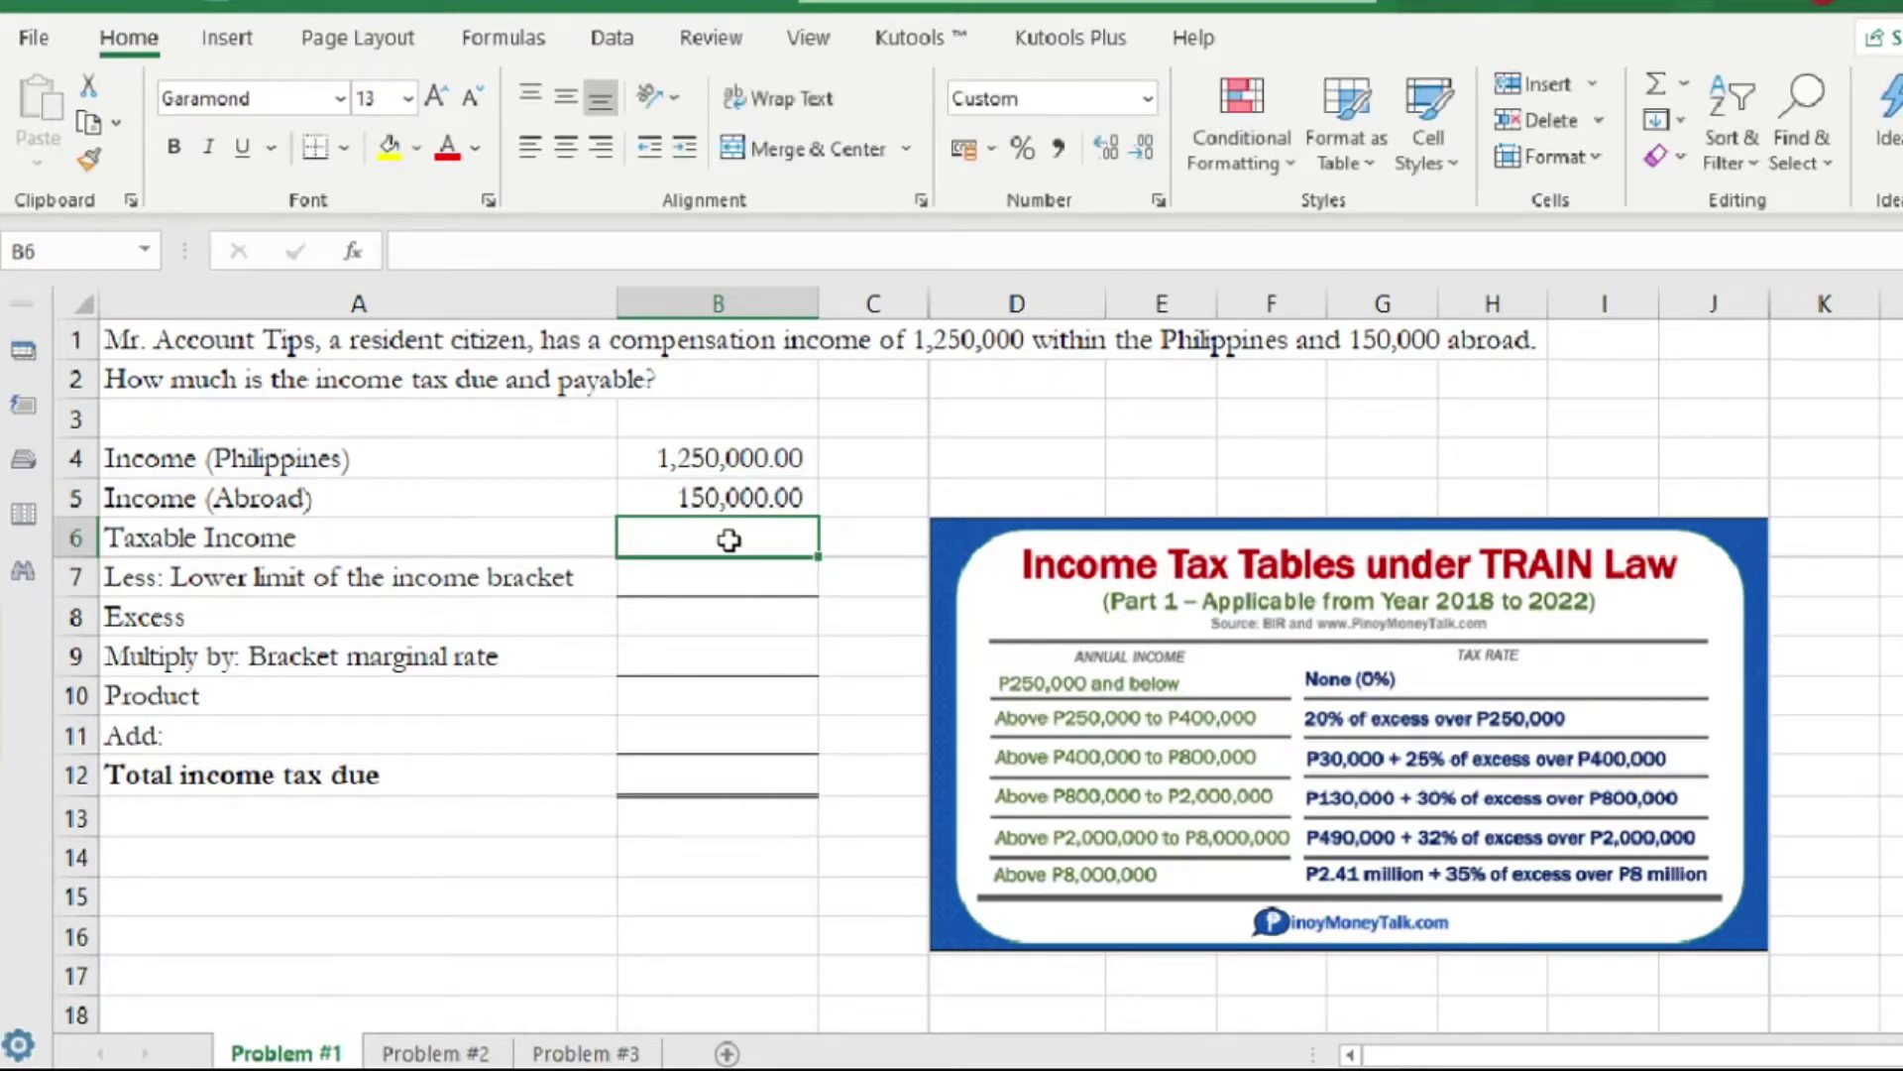
Calculate Taxable Income in B6 with the formula =B4+B5.
type("=")
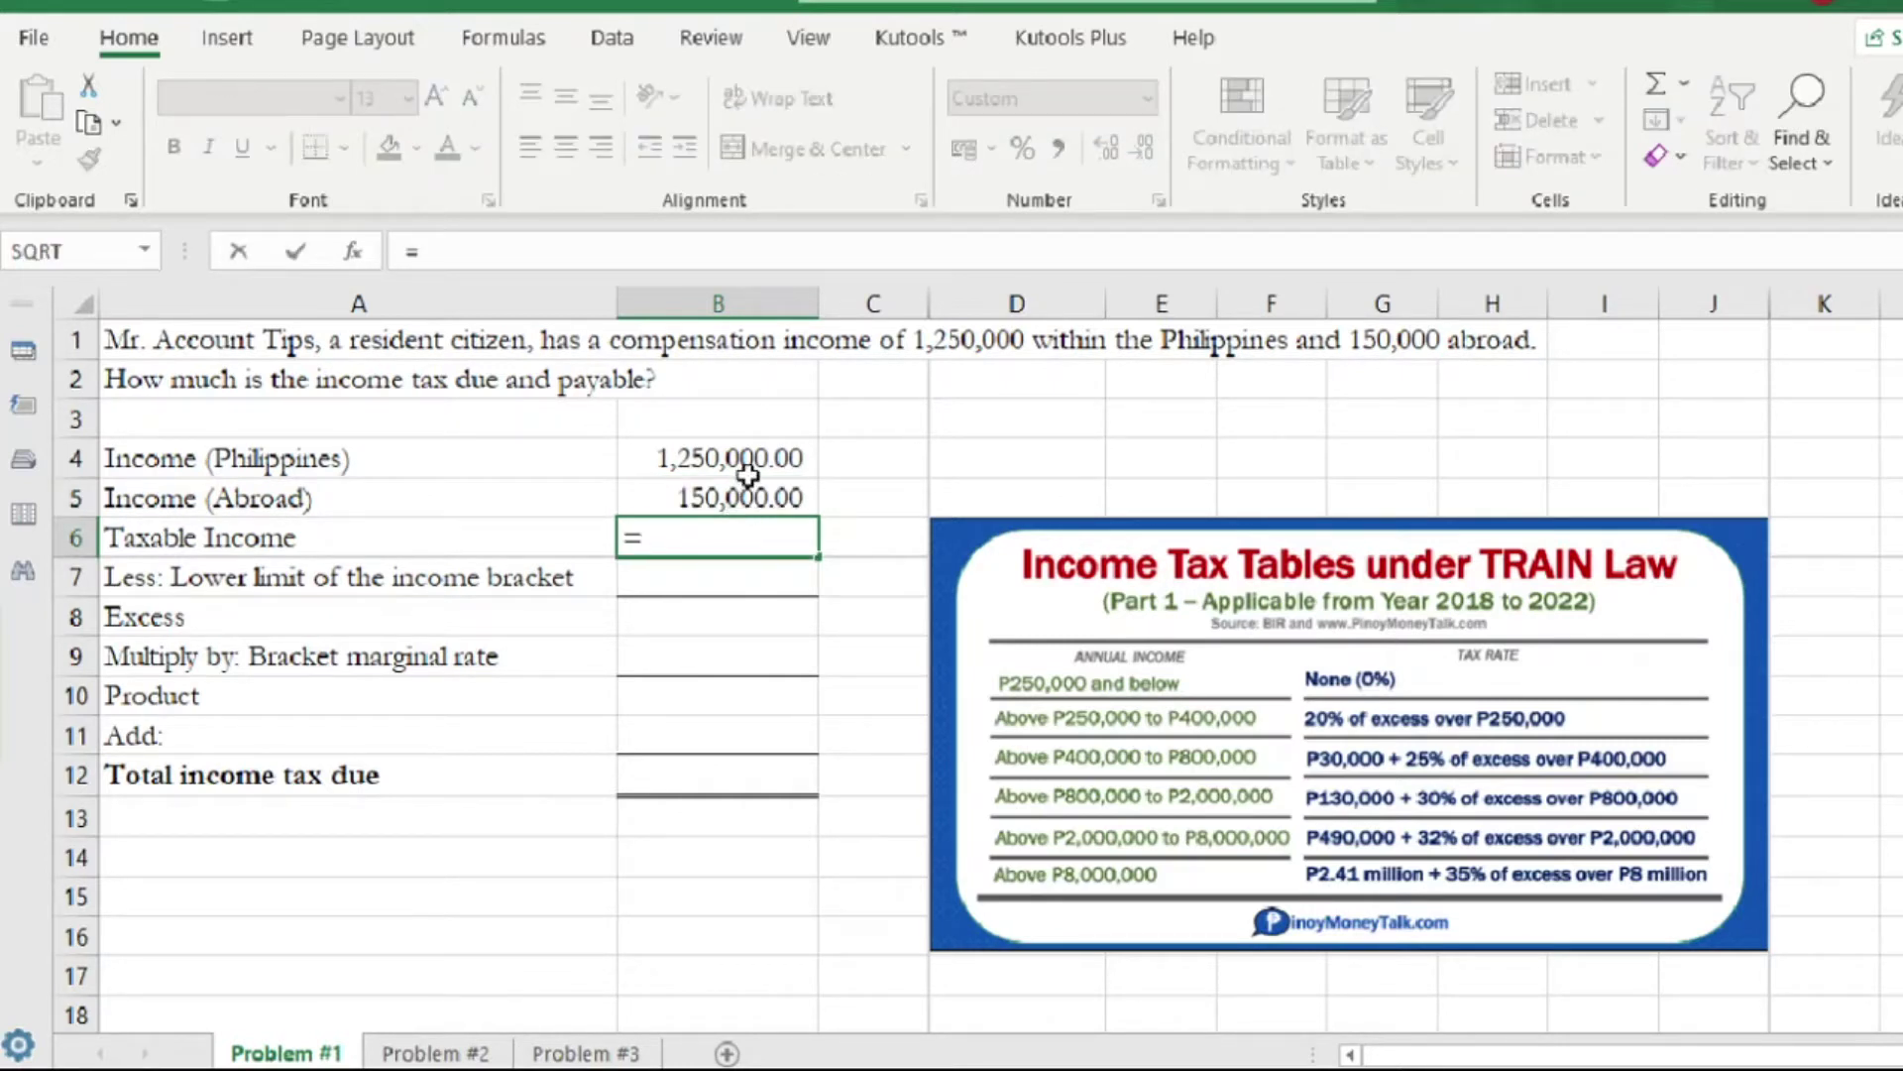
left_click(747, 472)
type("+")
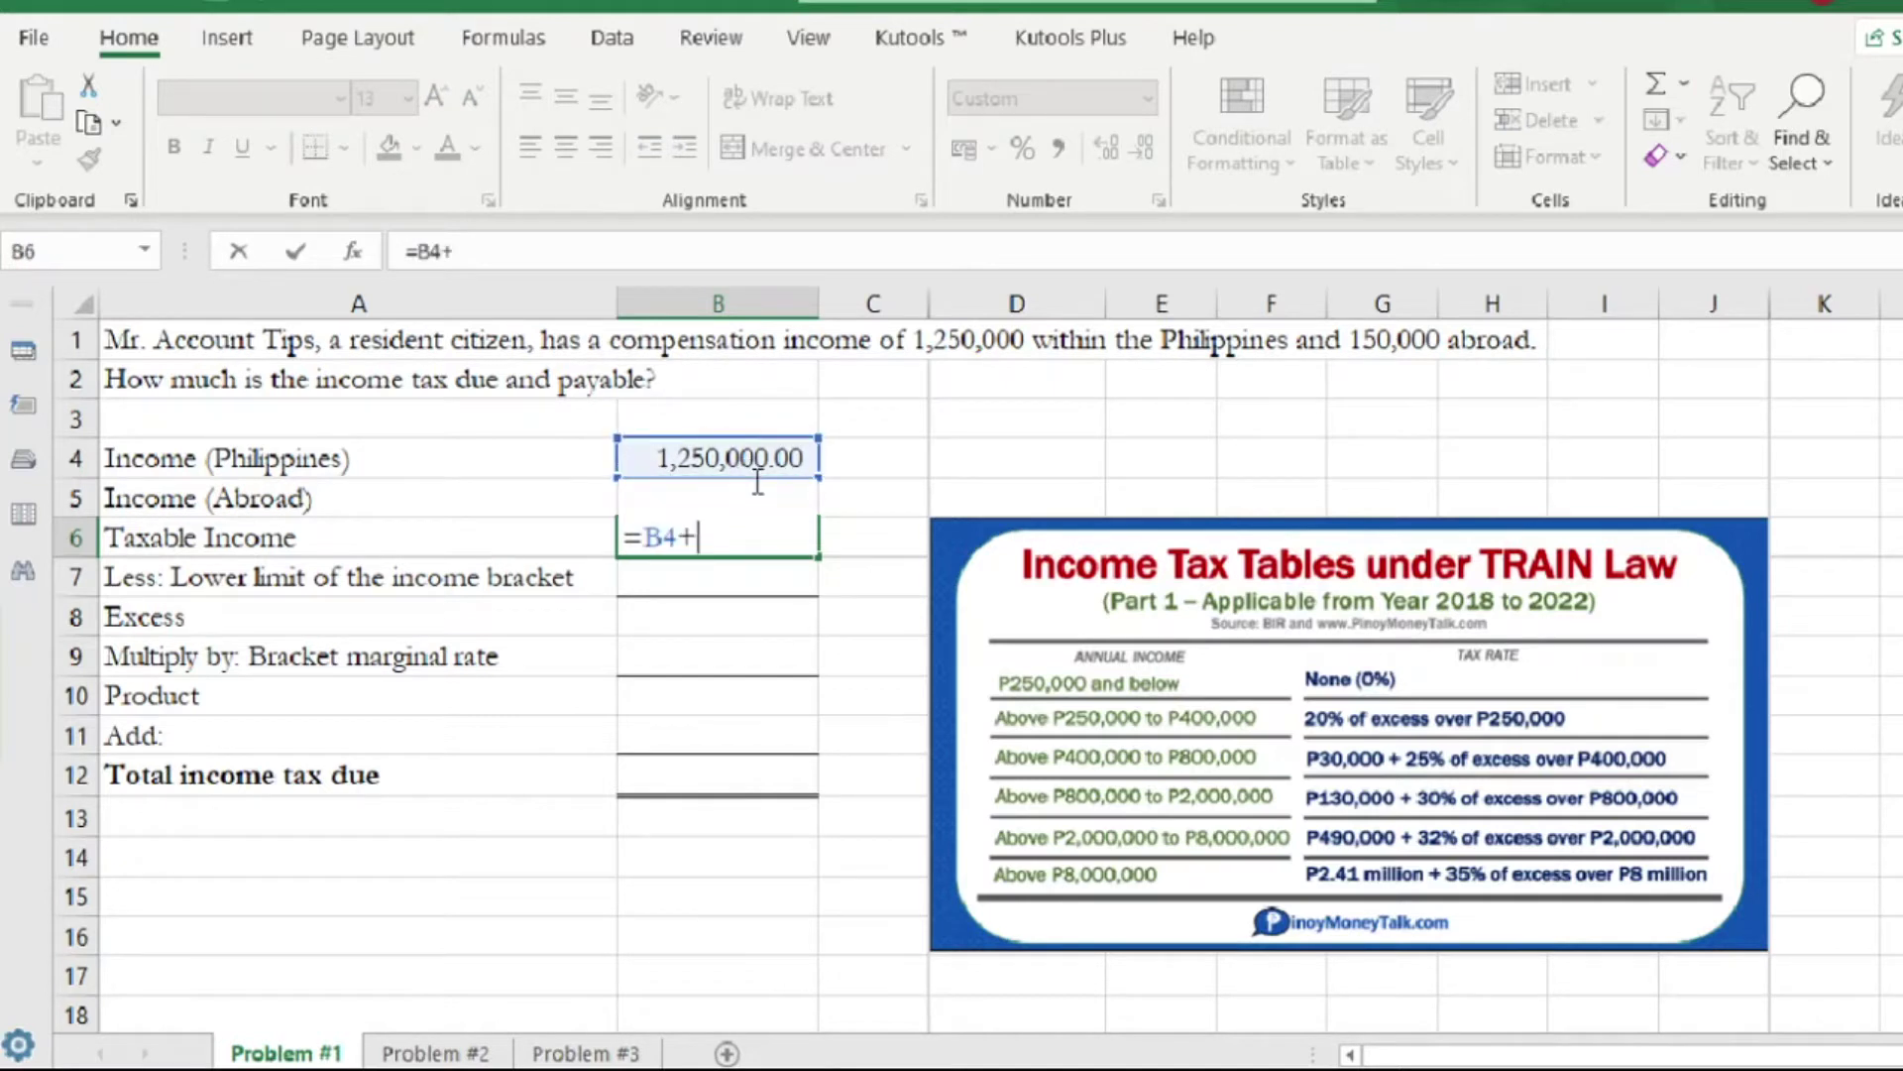
type("B5")
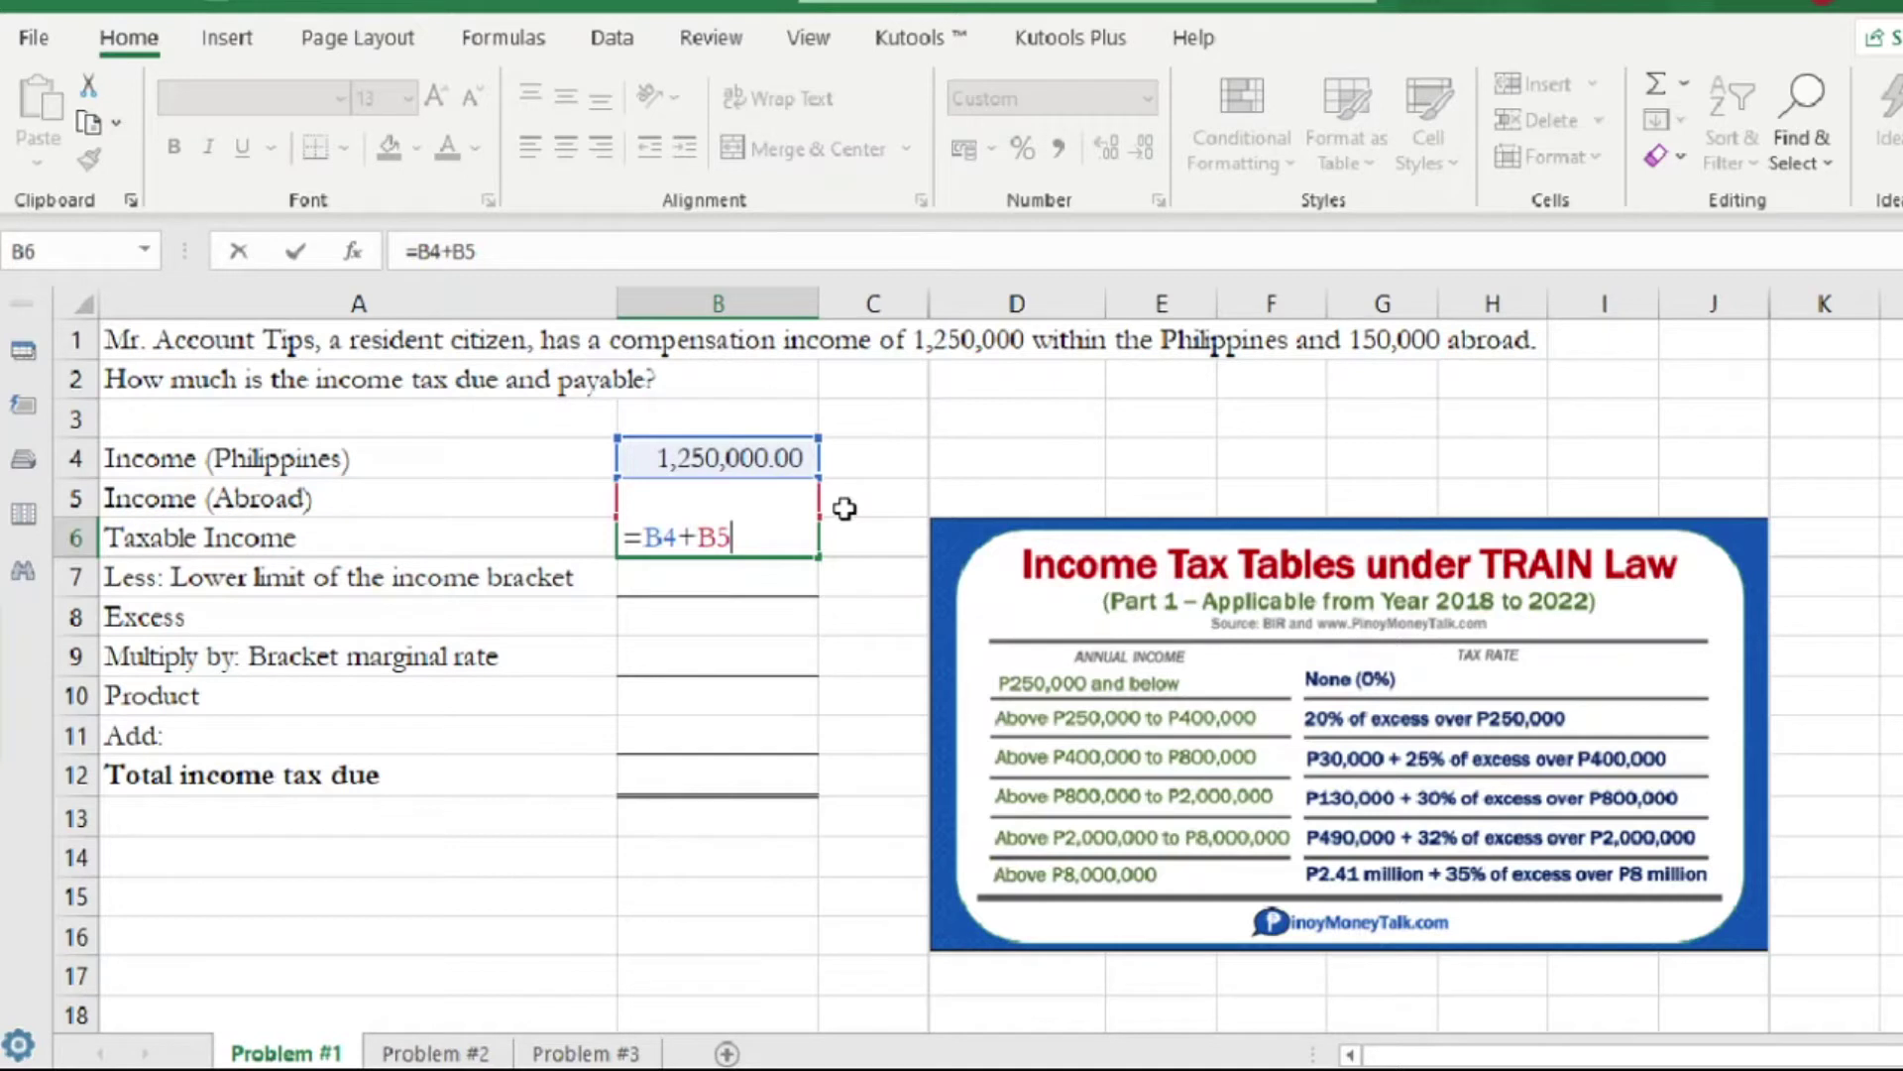
key("Return")
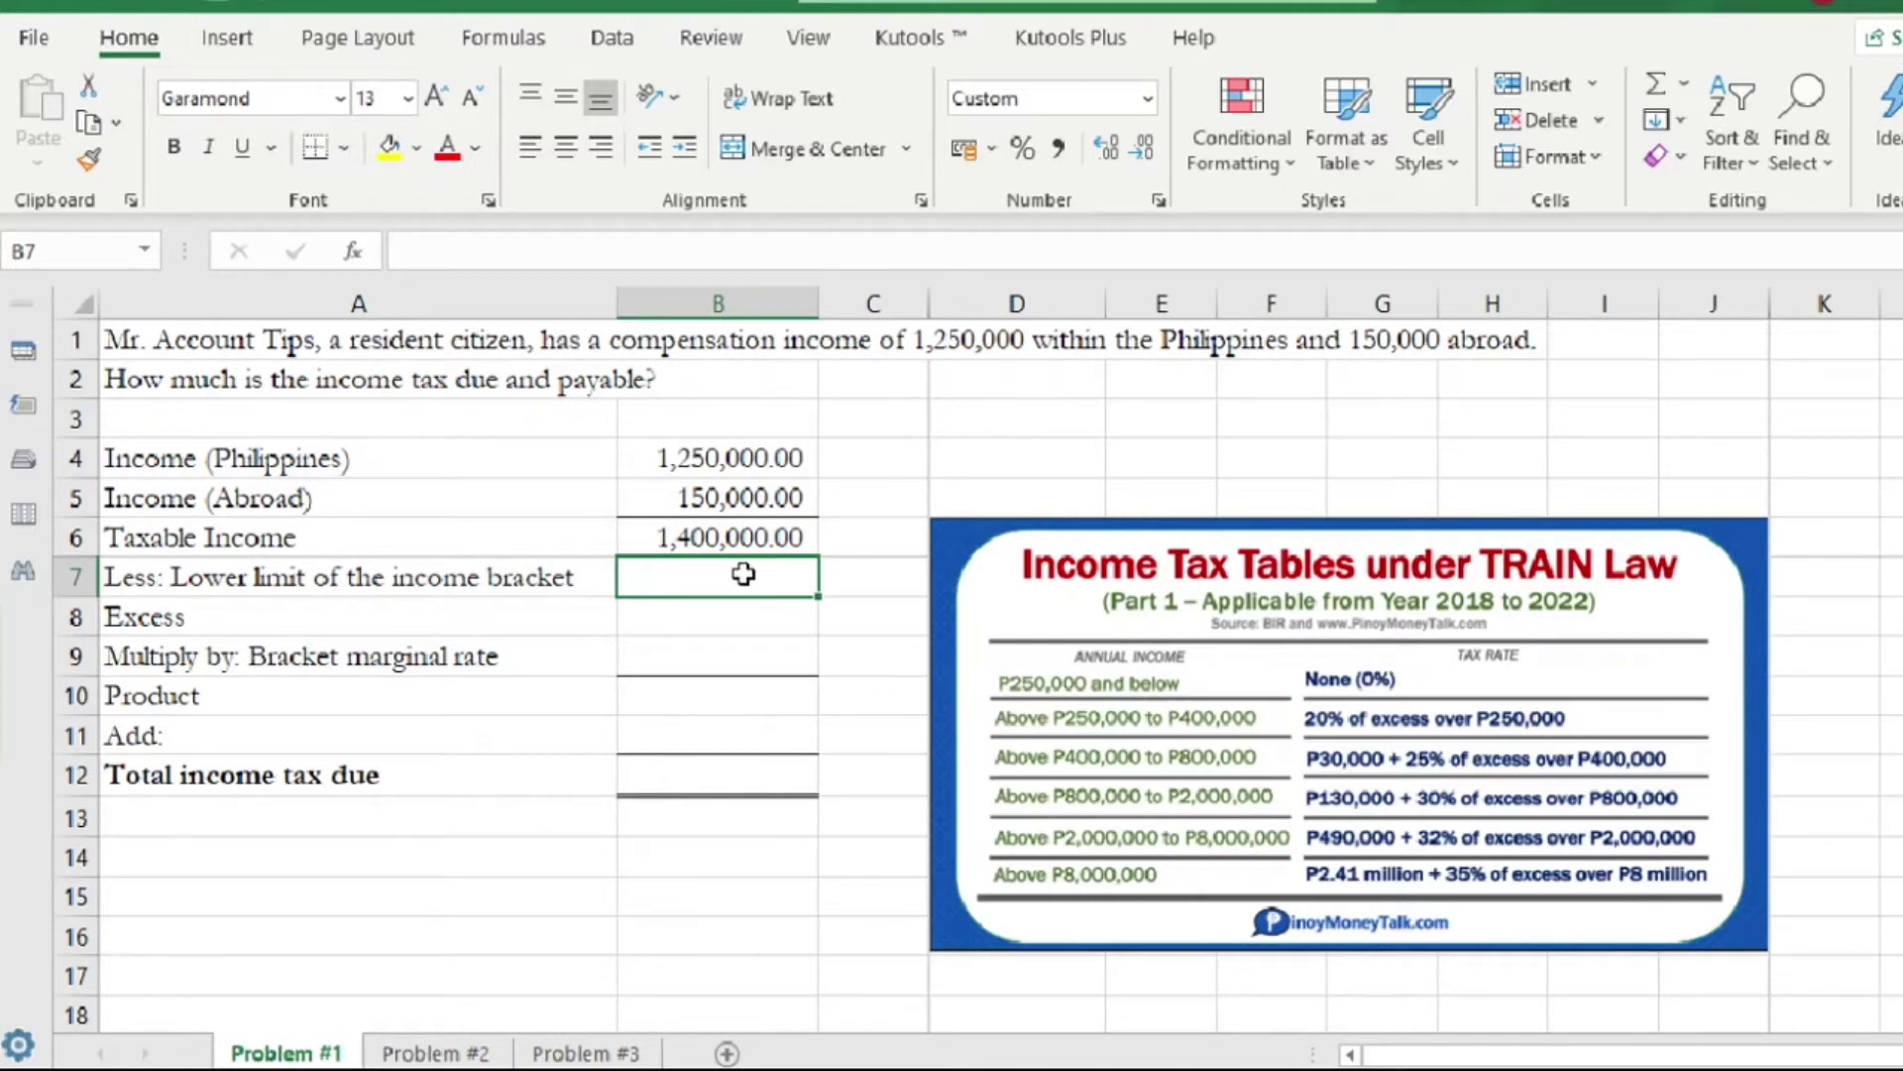
Enter -800000 in B7 as the lower limit of the income bracket.
type("-81")
key("BackSpace")
type("000")
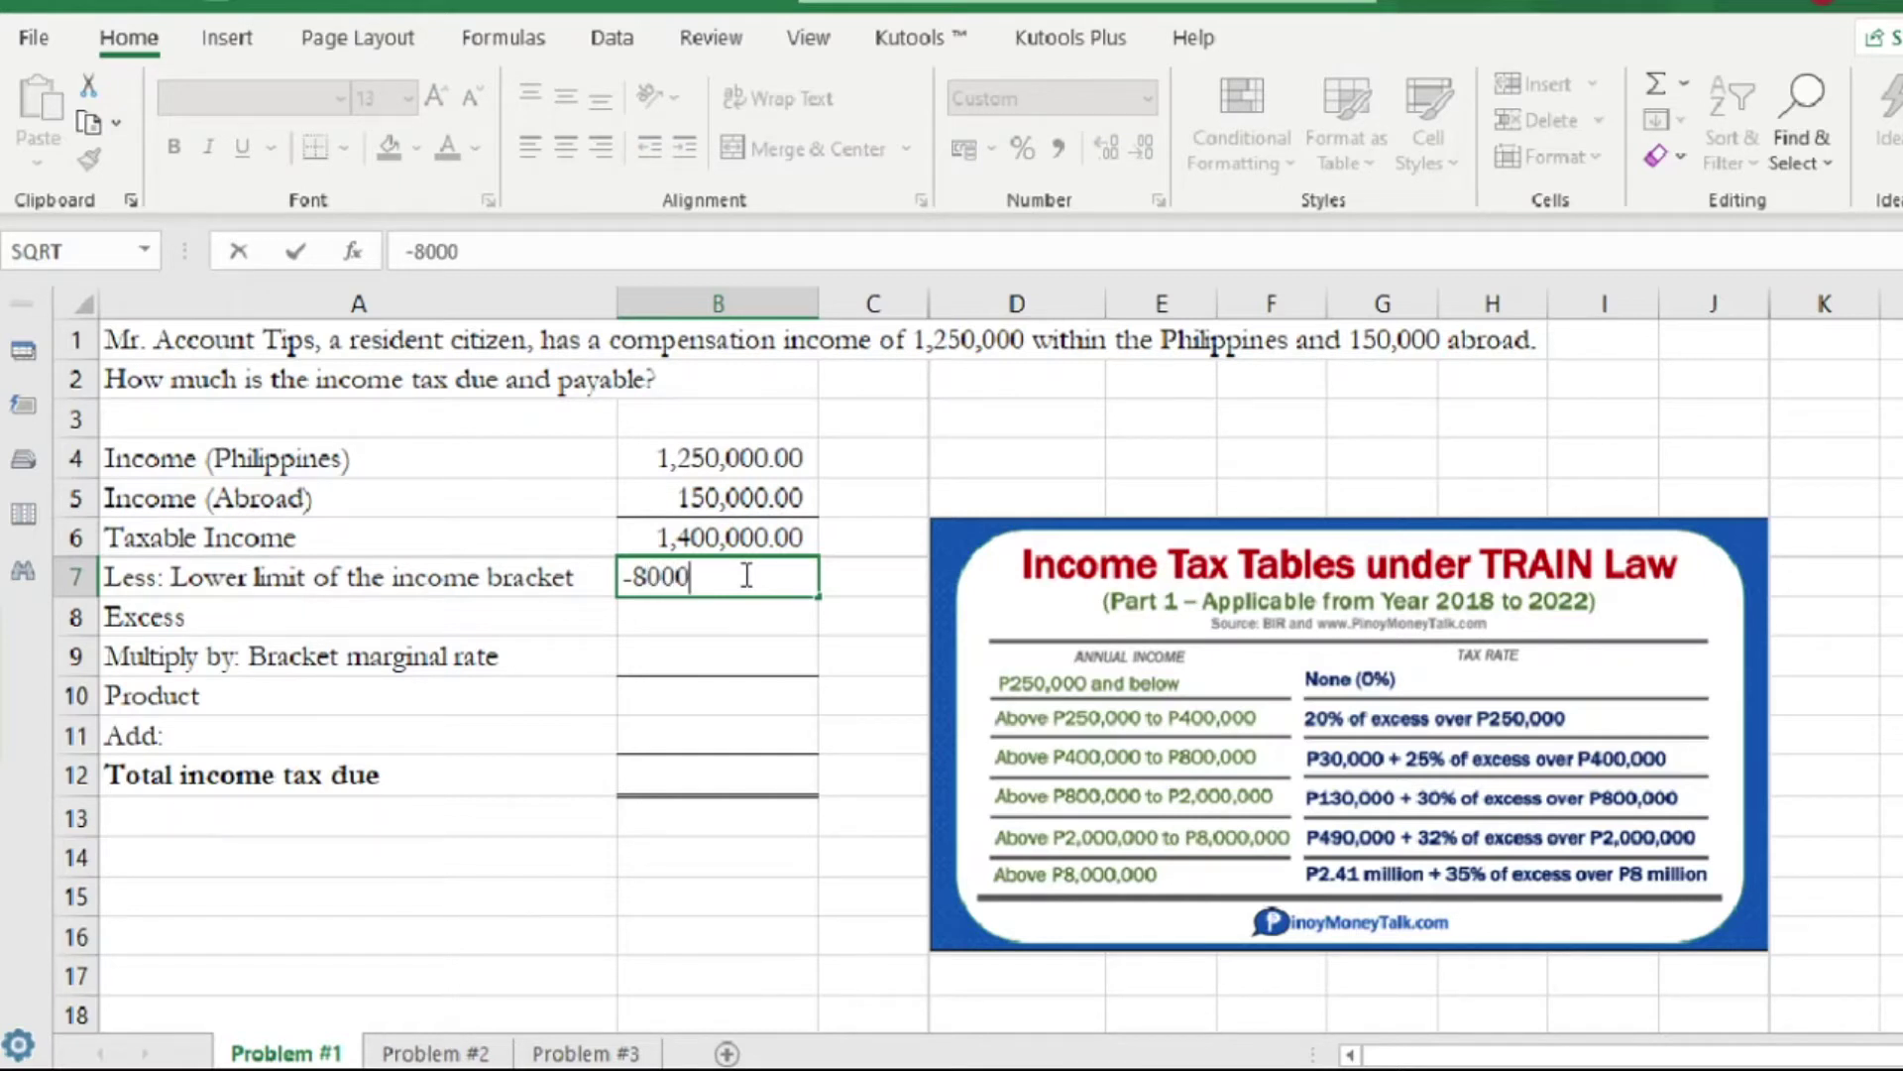
type("000")
key("BackSpace")
key("Return")
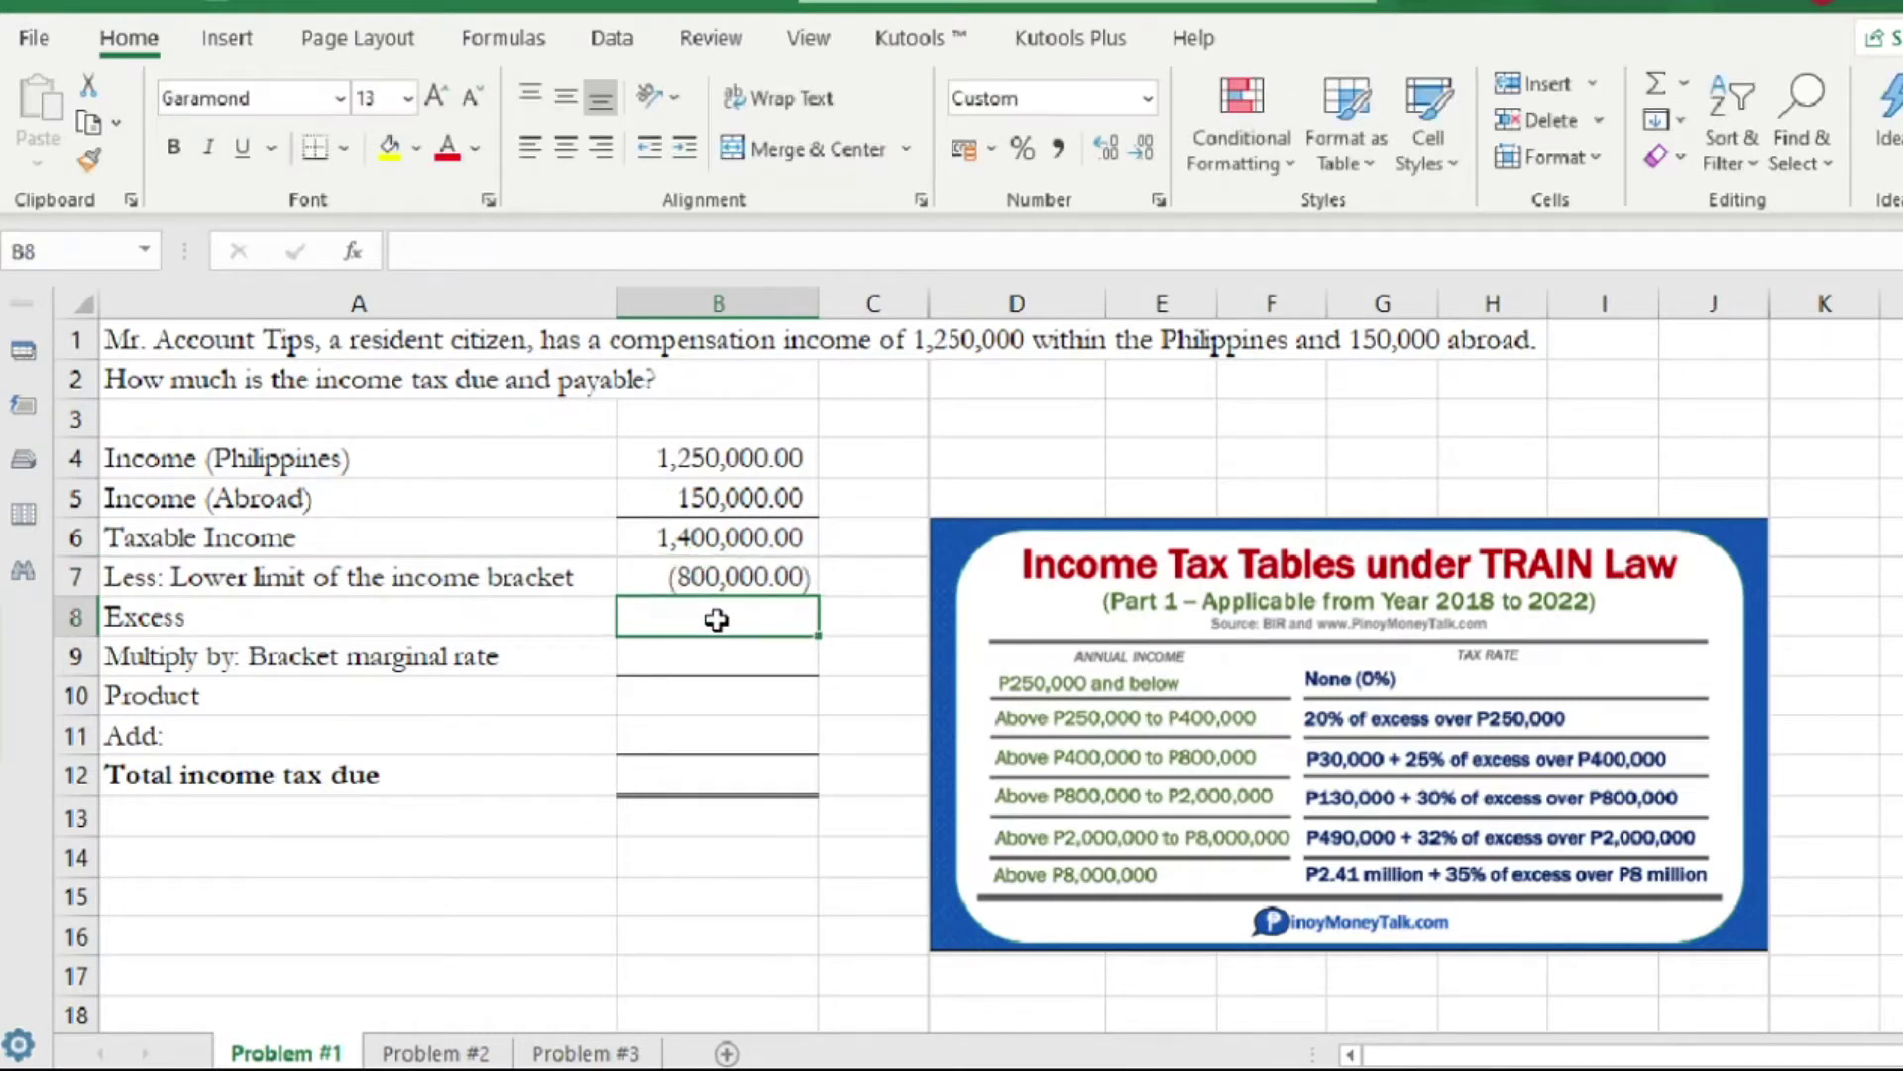
Calculate the Excess in B8 with the formula =B6+B7.
type("=")
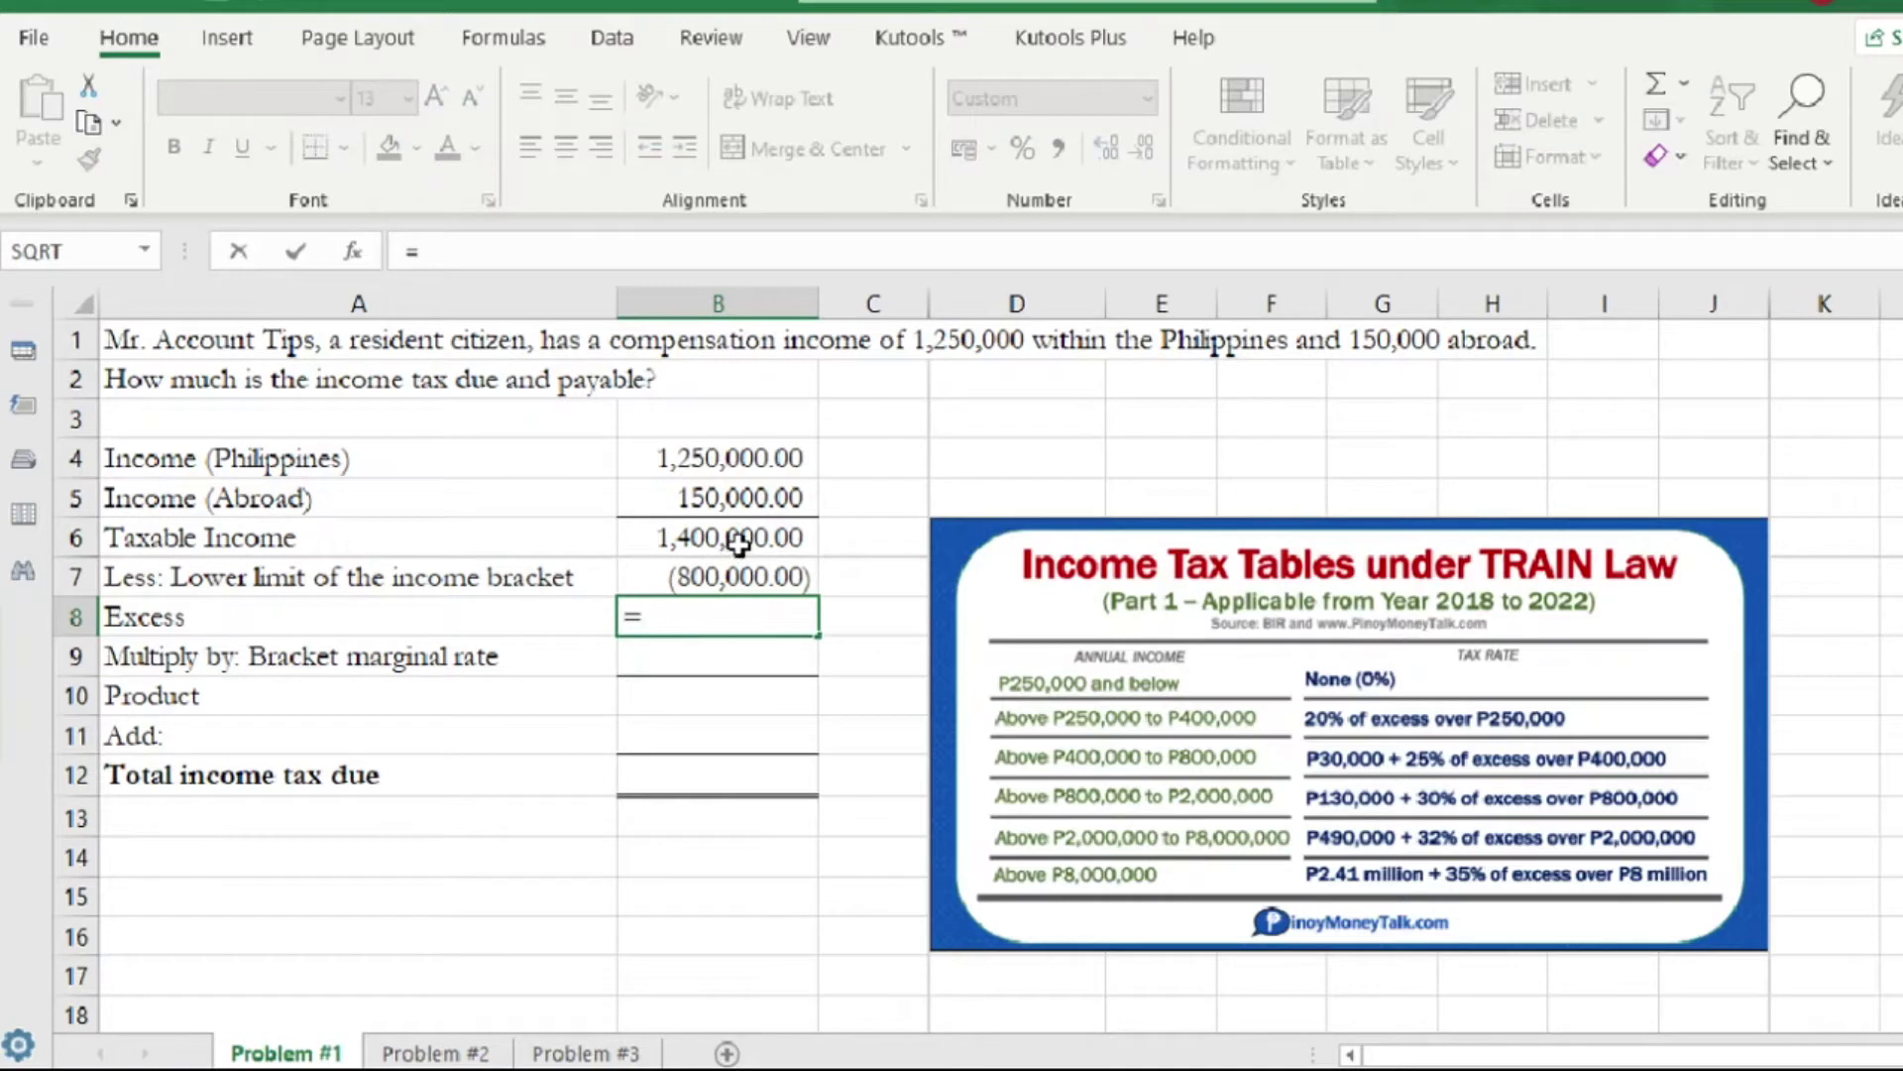
left_click(734, 540)
type("+B7")
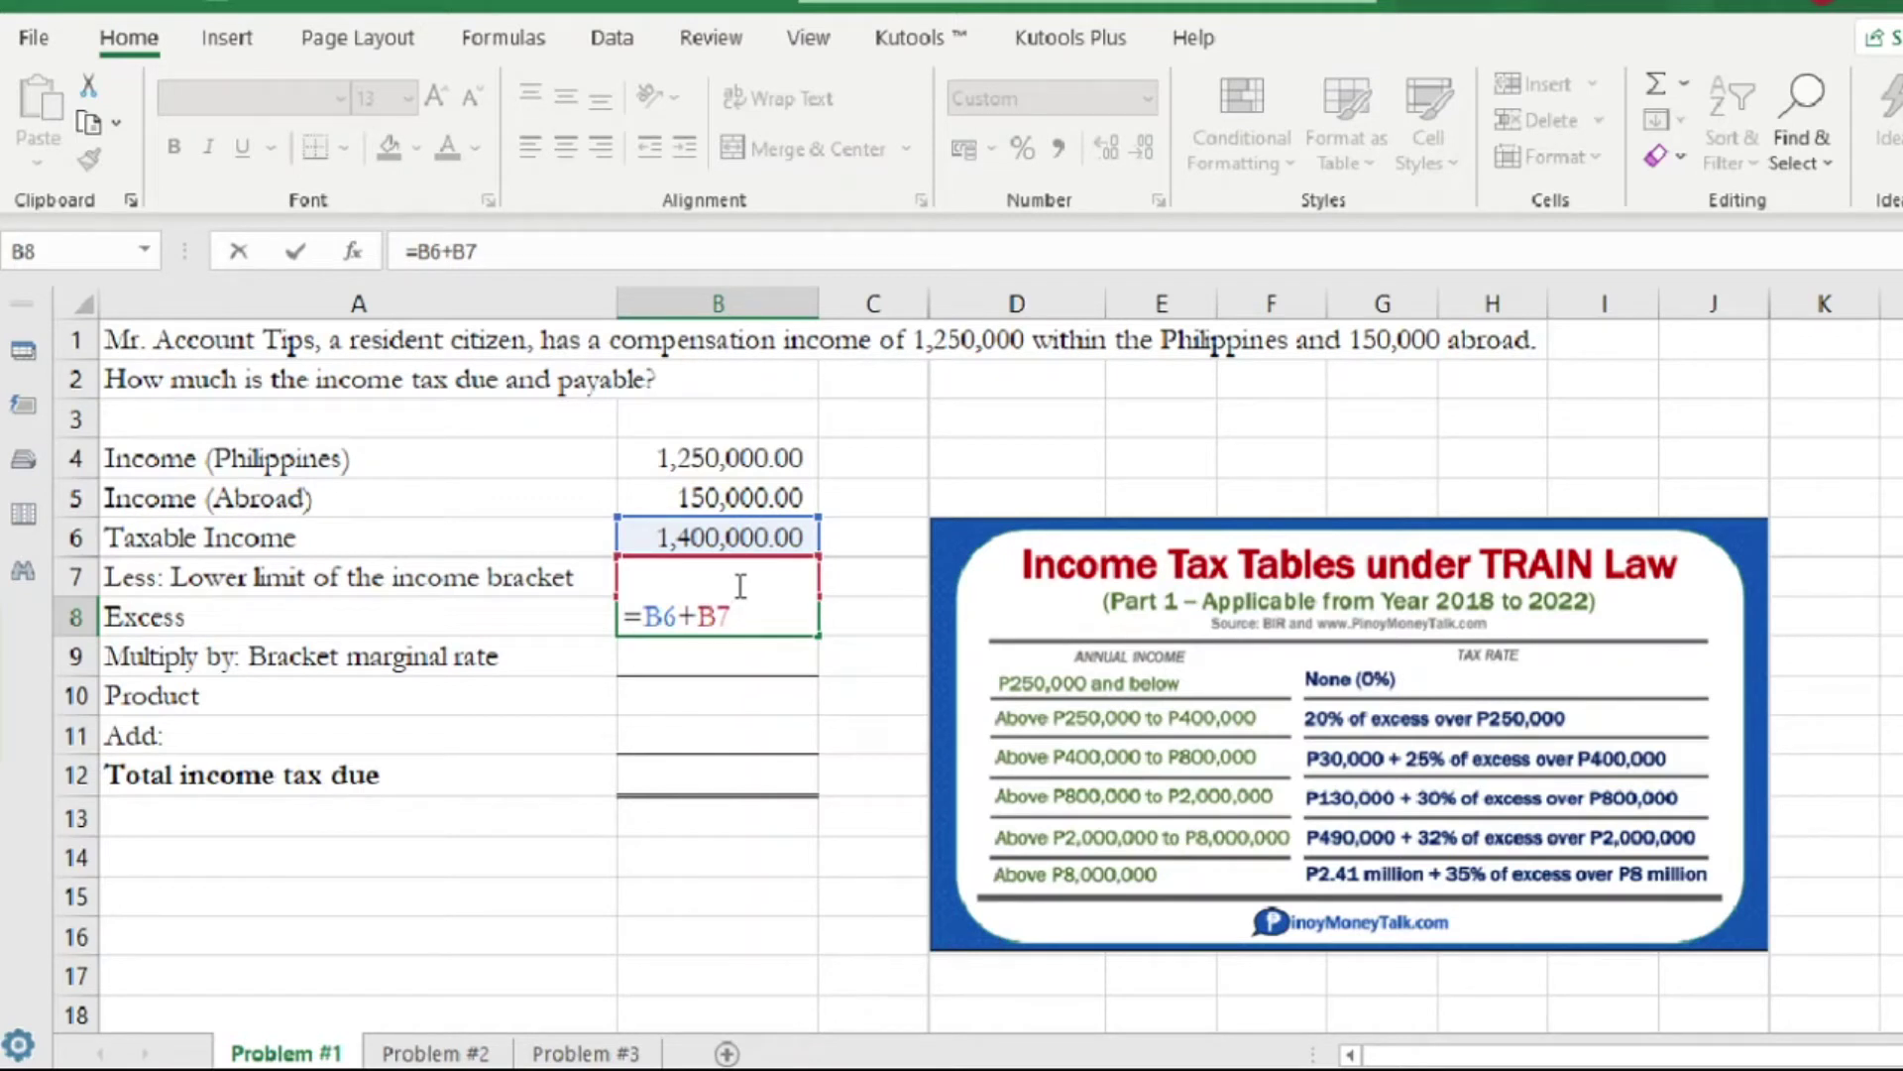
key("Return")
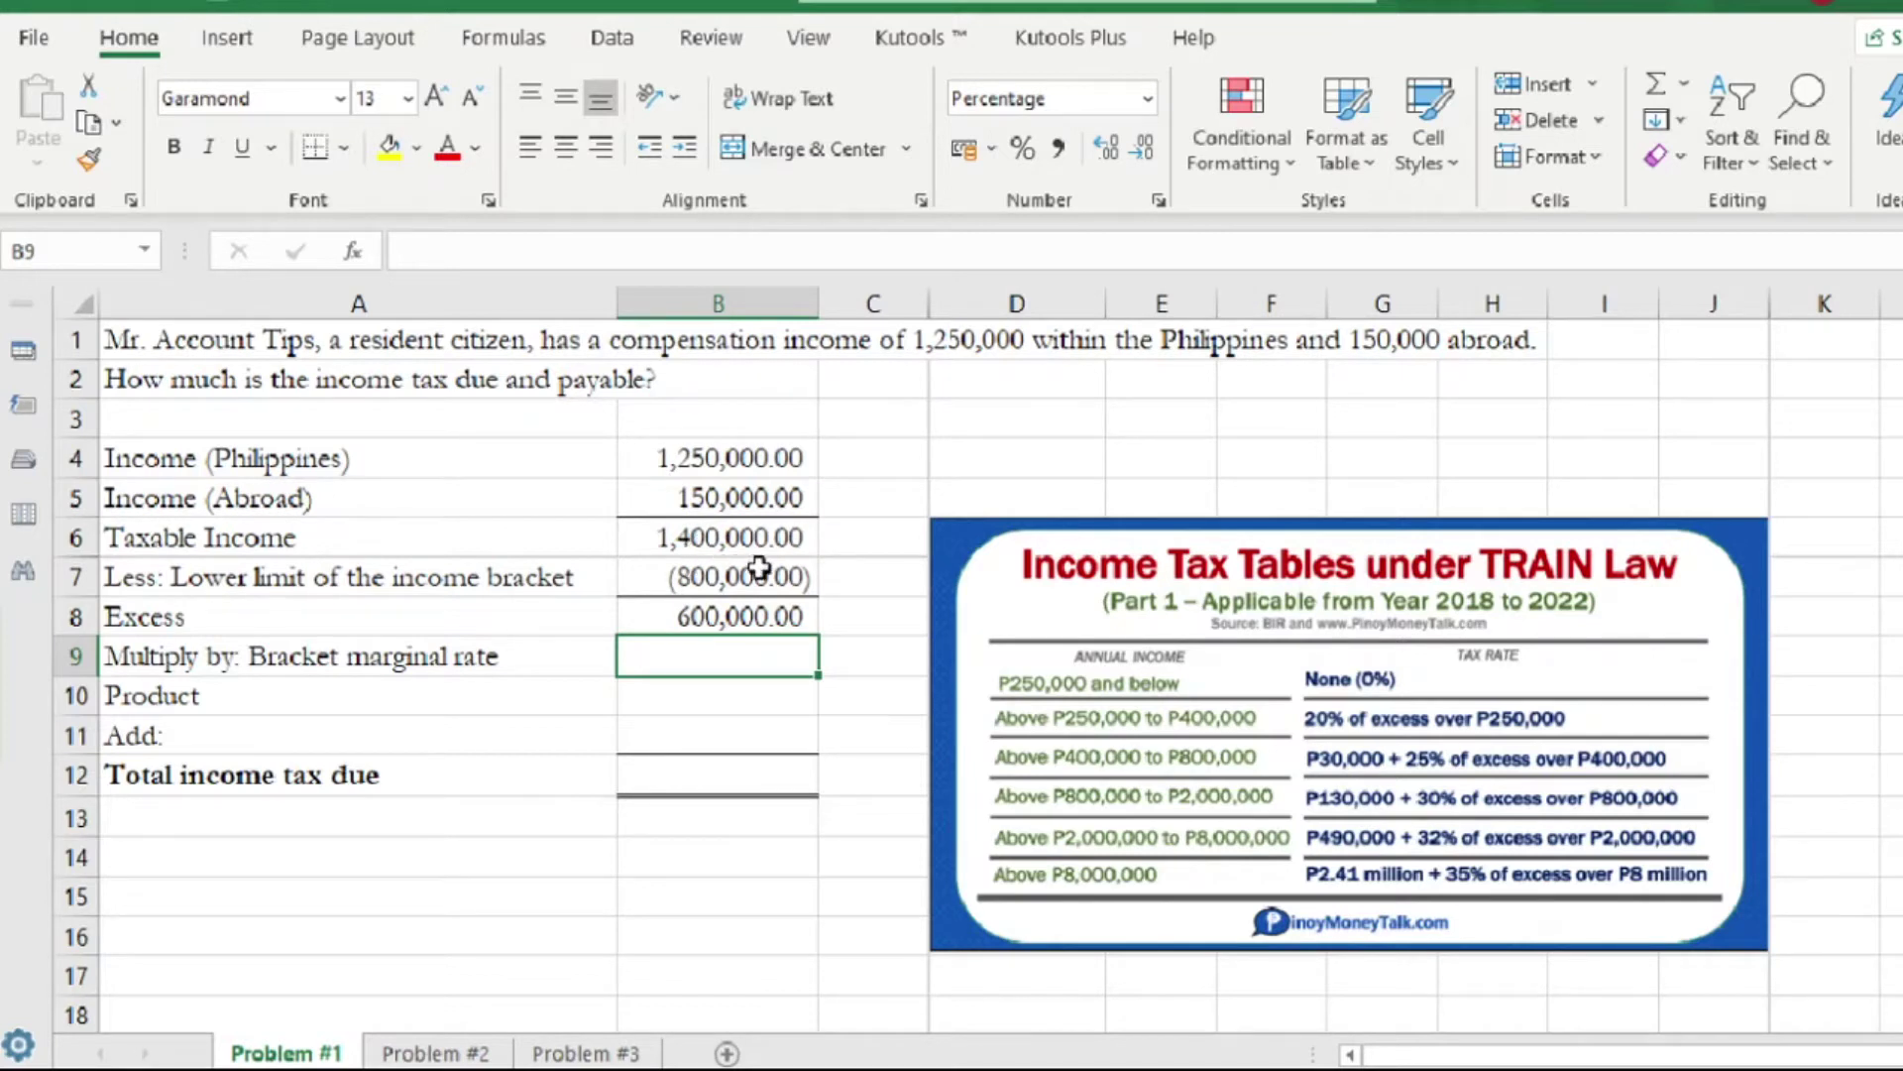
Set the bracket marginal rate in B9 to 30%.
double_click(770, 650)
type("30")
left_click(759, 689)
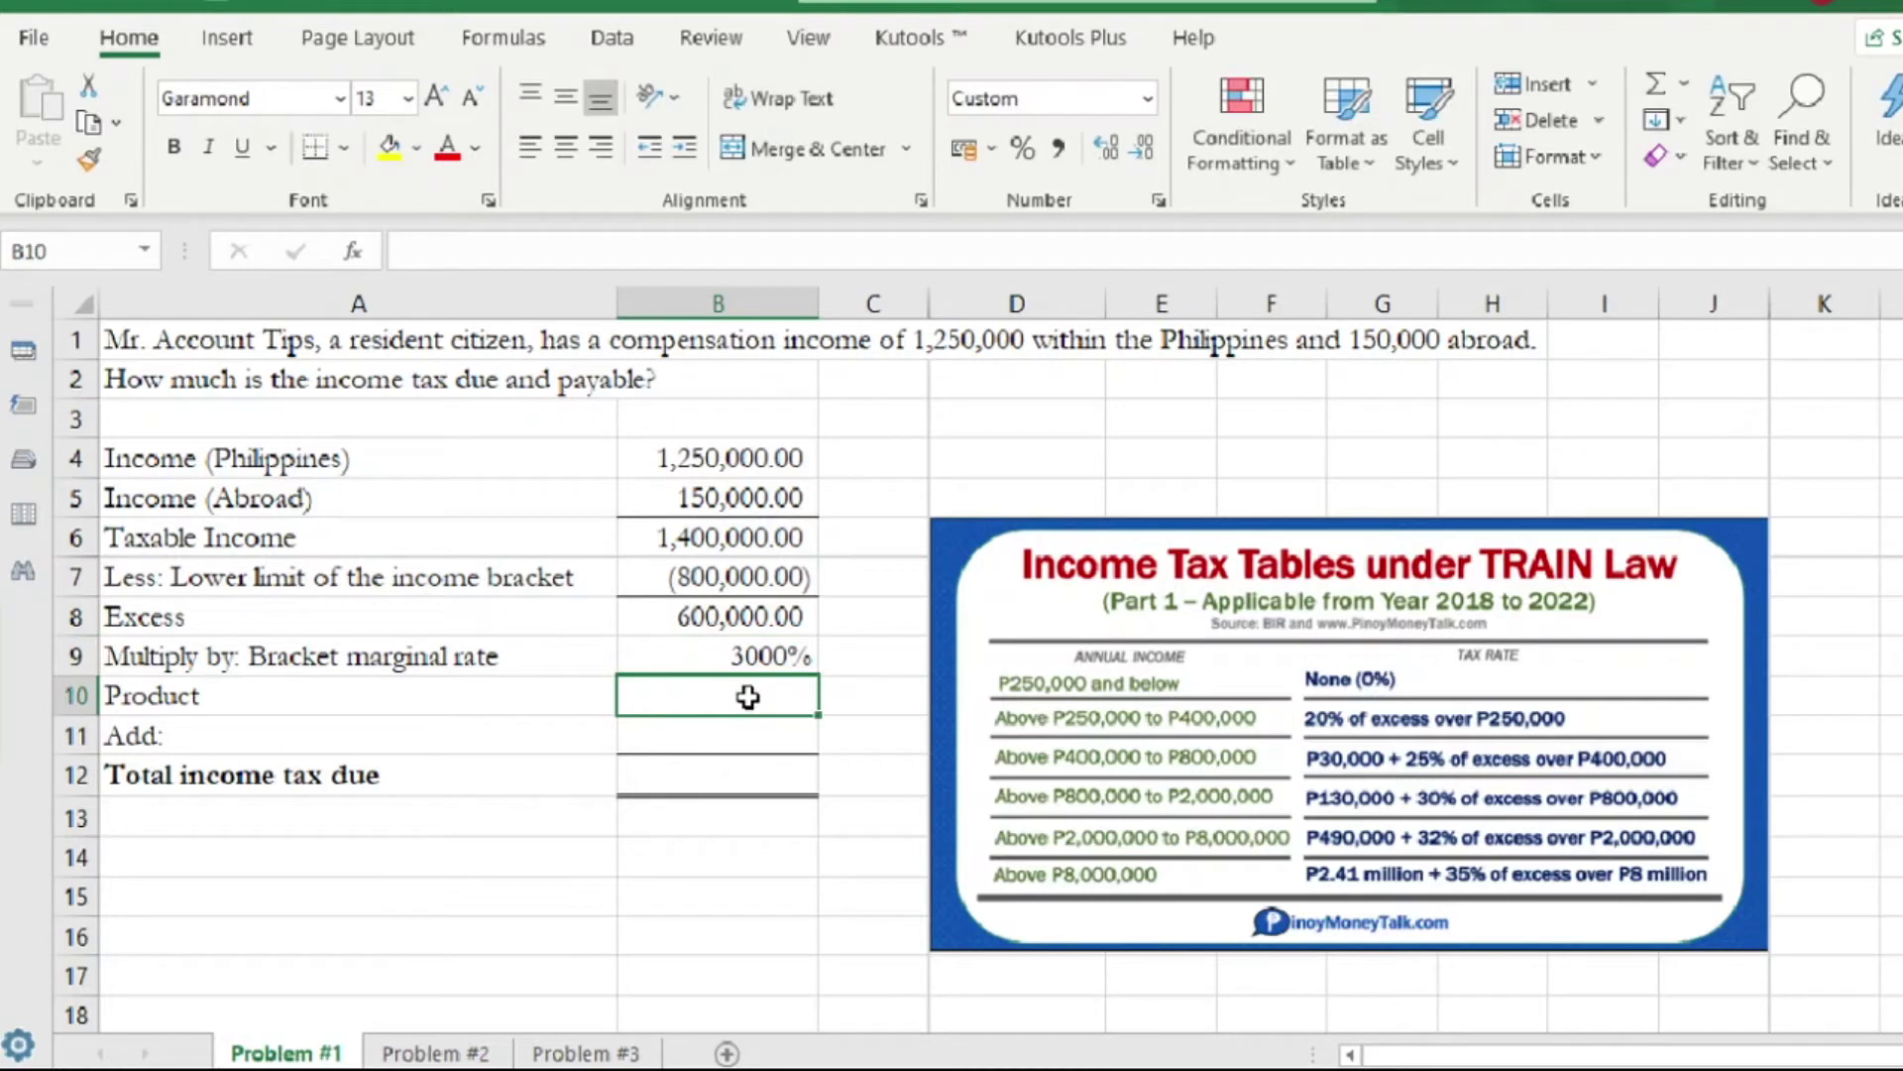
left_click(760, 660)
double_click(774, 659)
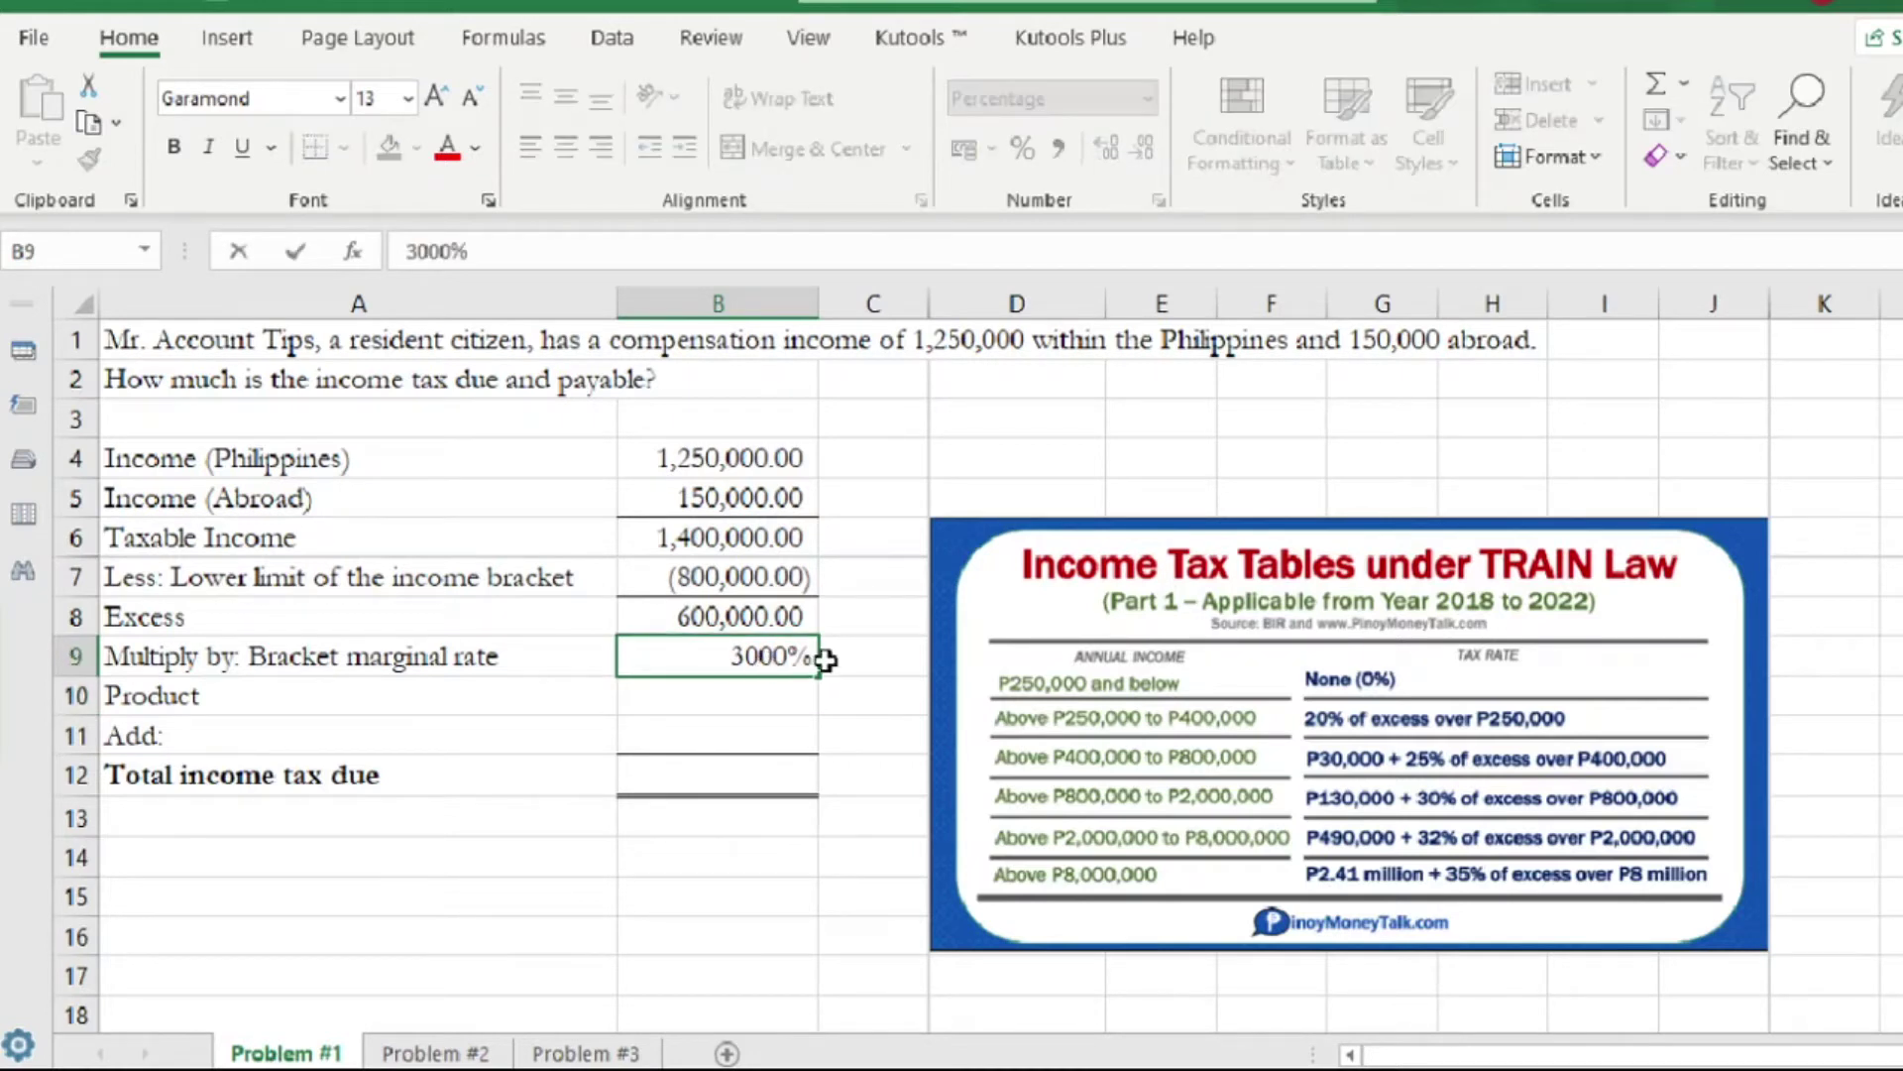
key("BackSpace")
key("BackSpace")
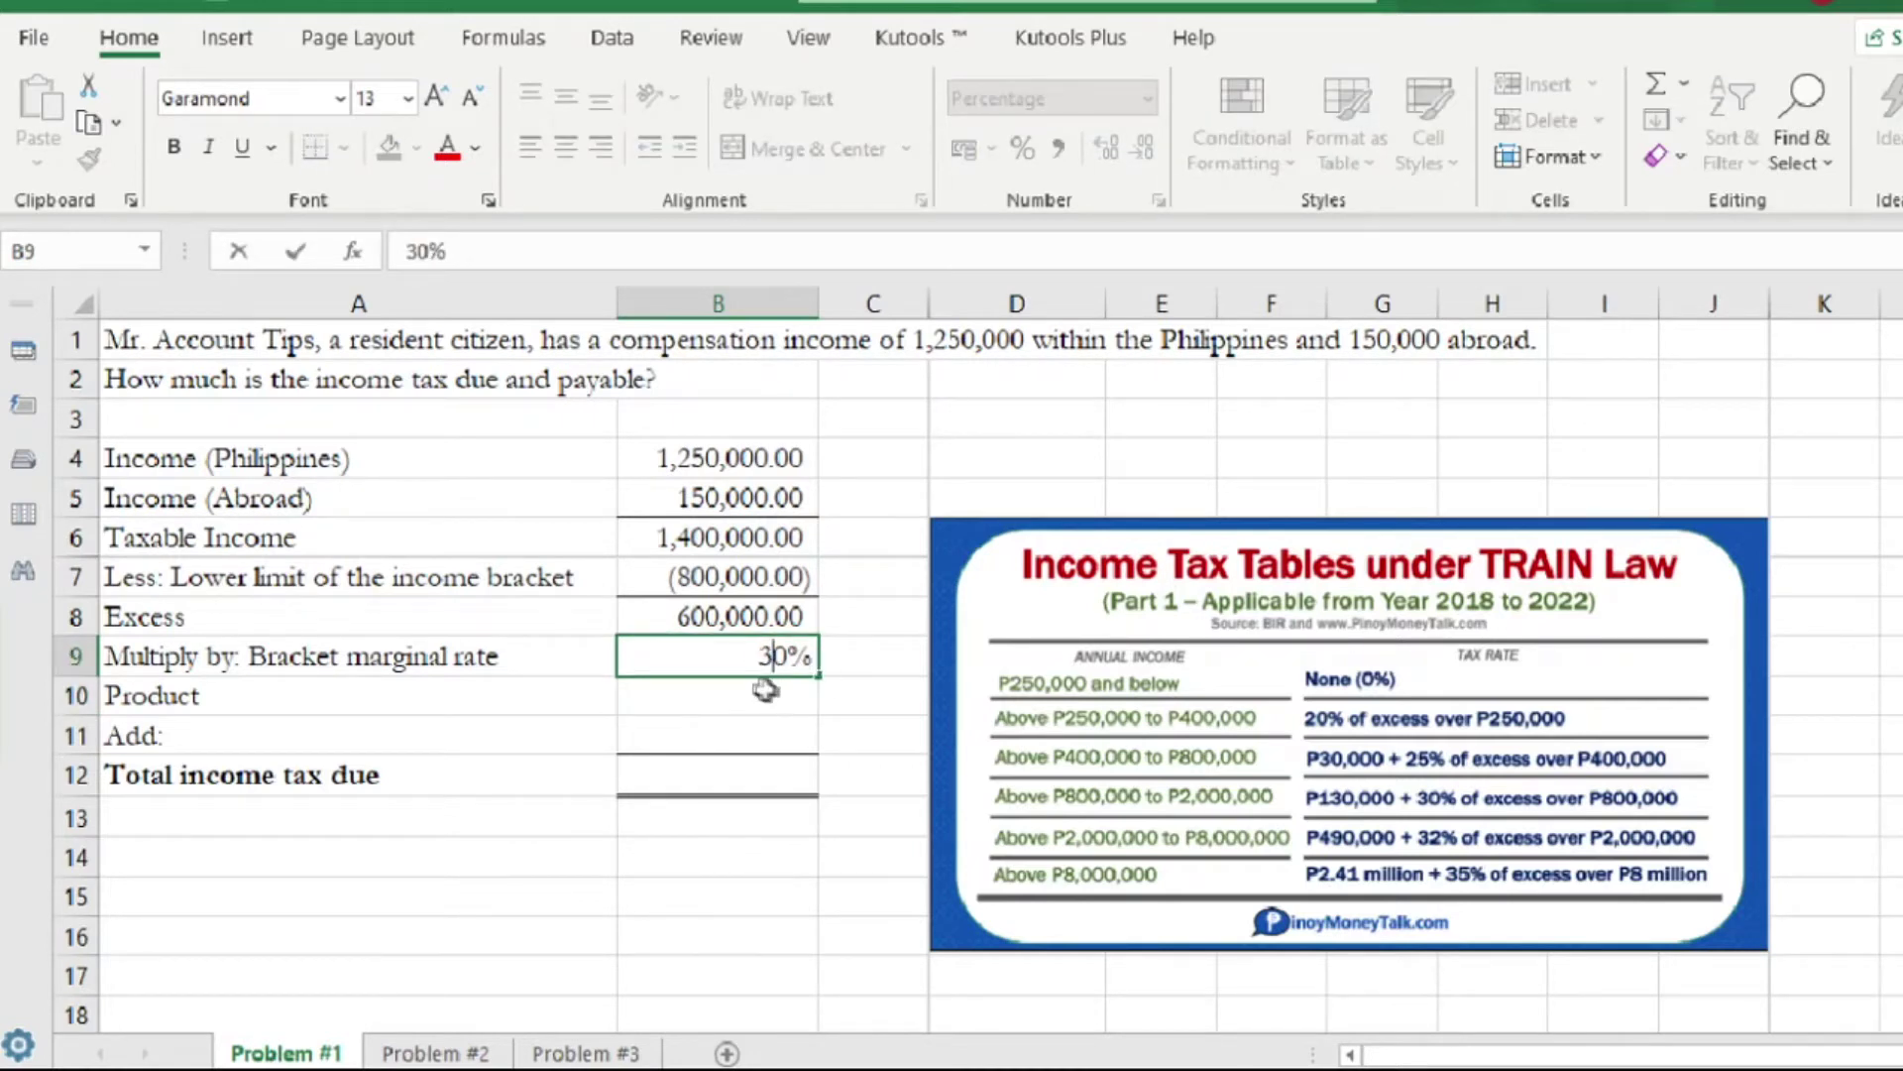
left_click(761, 684)
Calculate the Product in B10 by multiplying excess and marginal rate with =B8*B9.
double_click(783, 693)
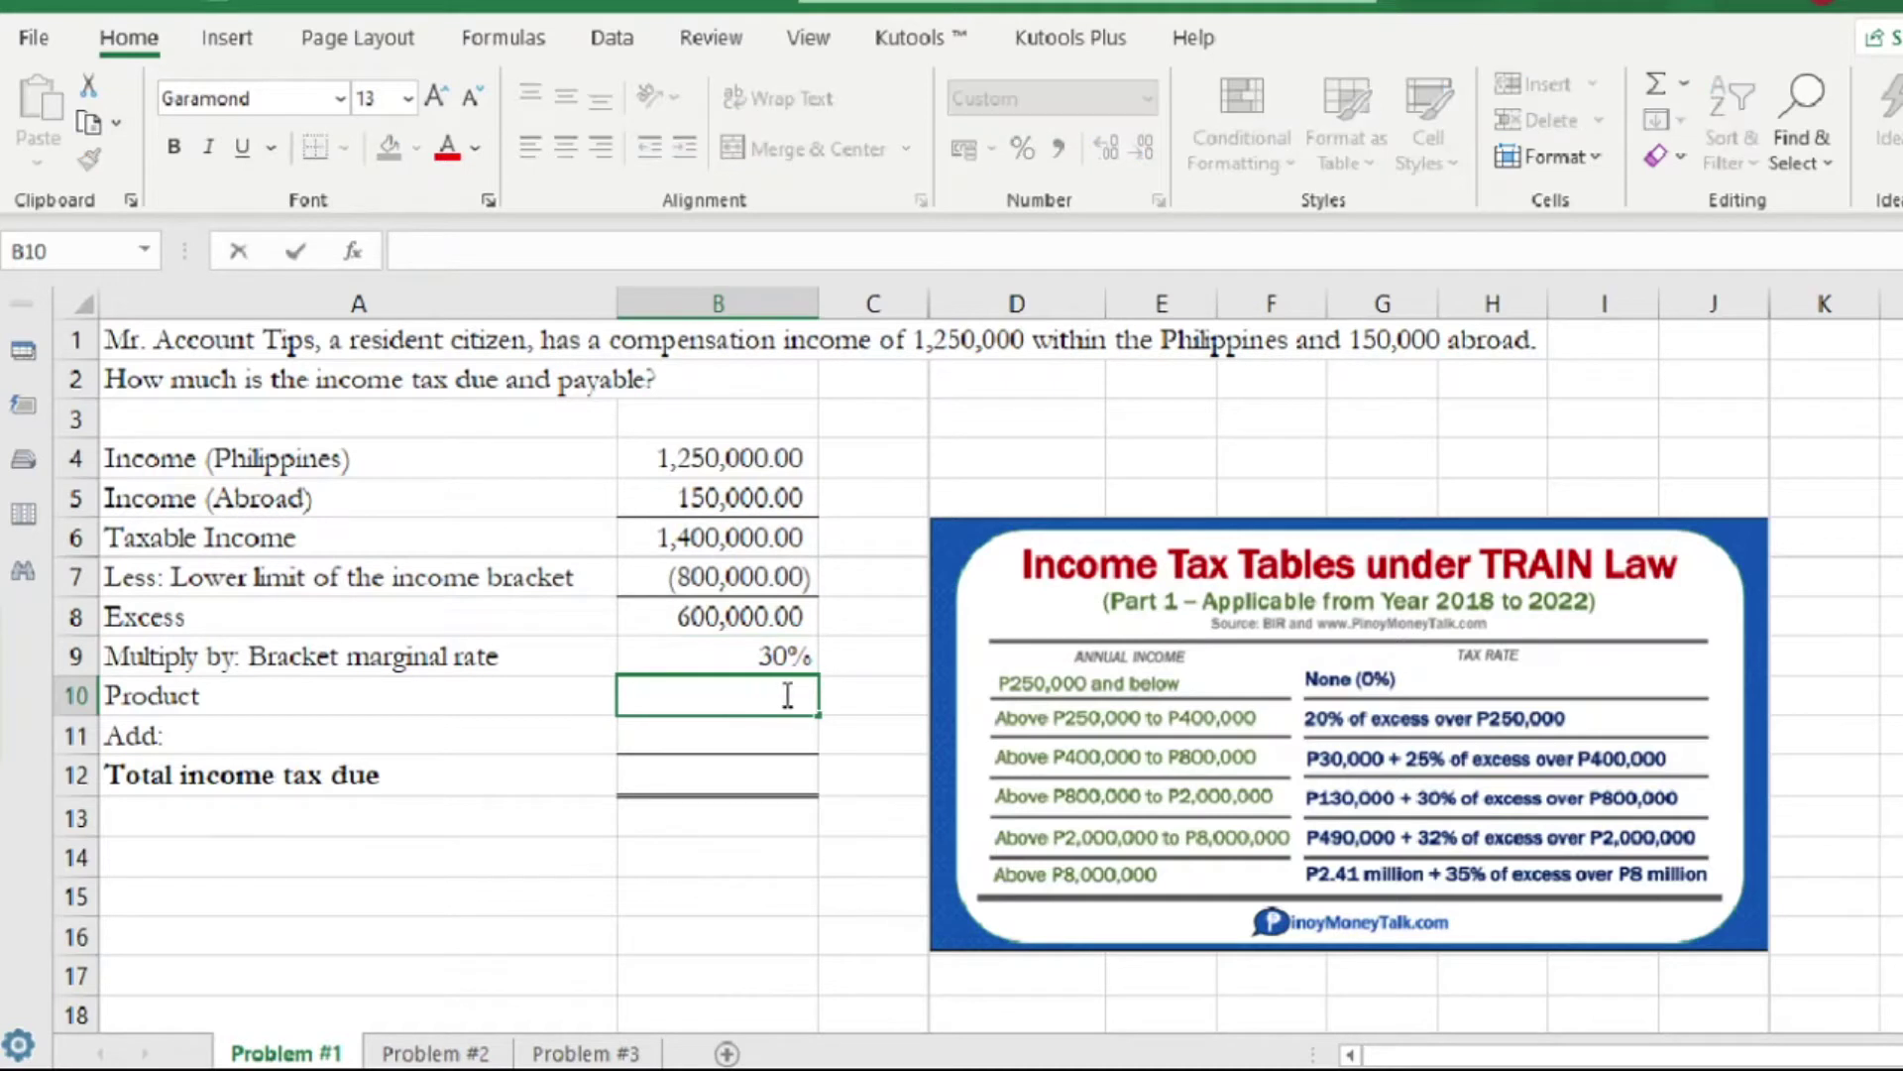
type("=")
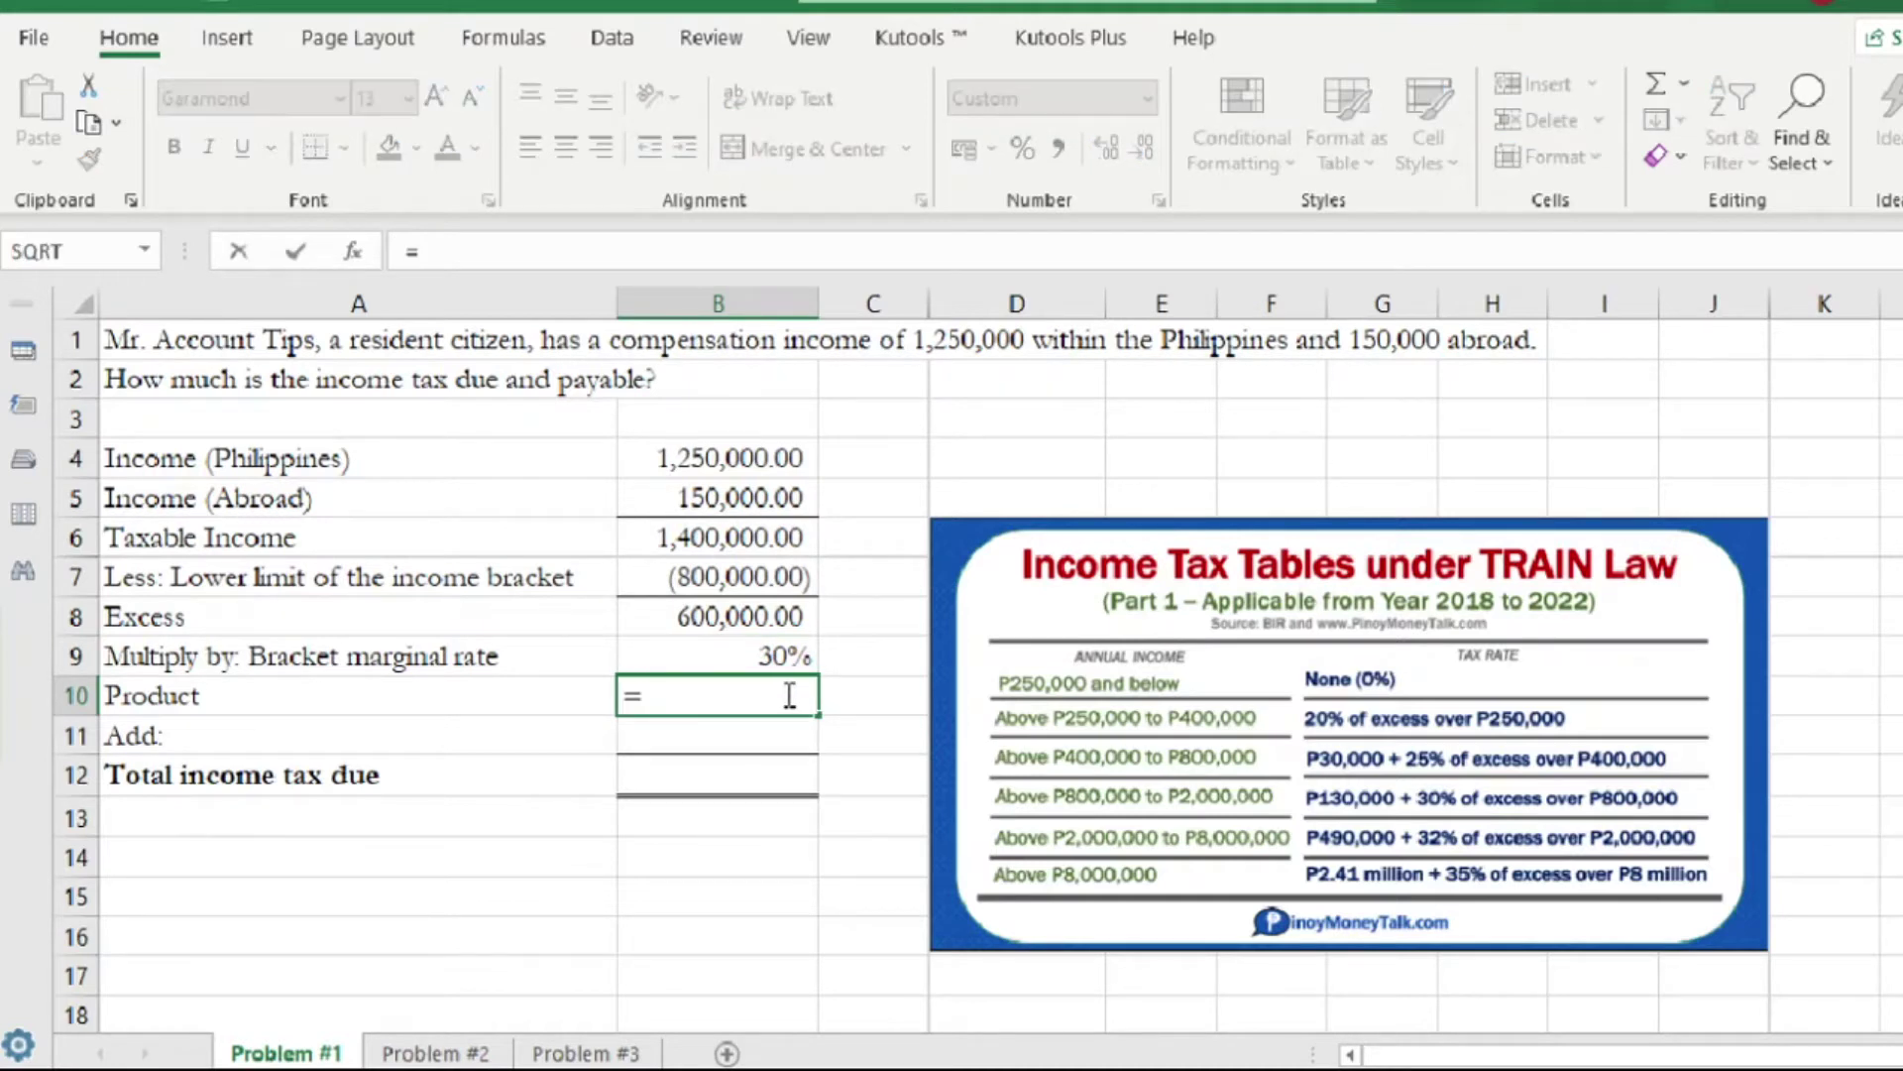
left_click(759, 613)
type("*")
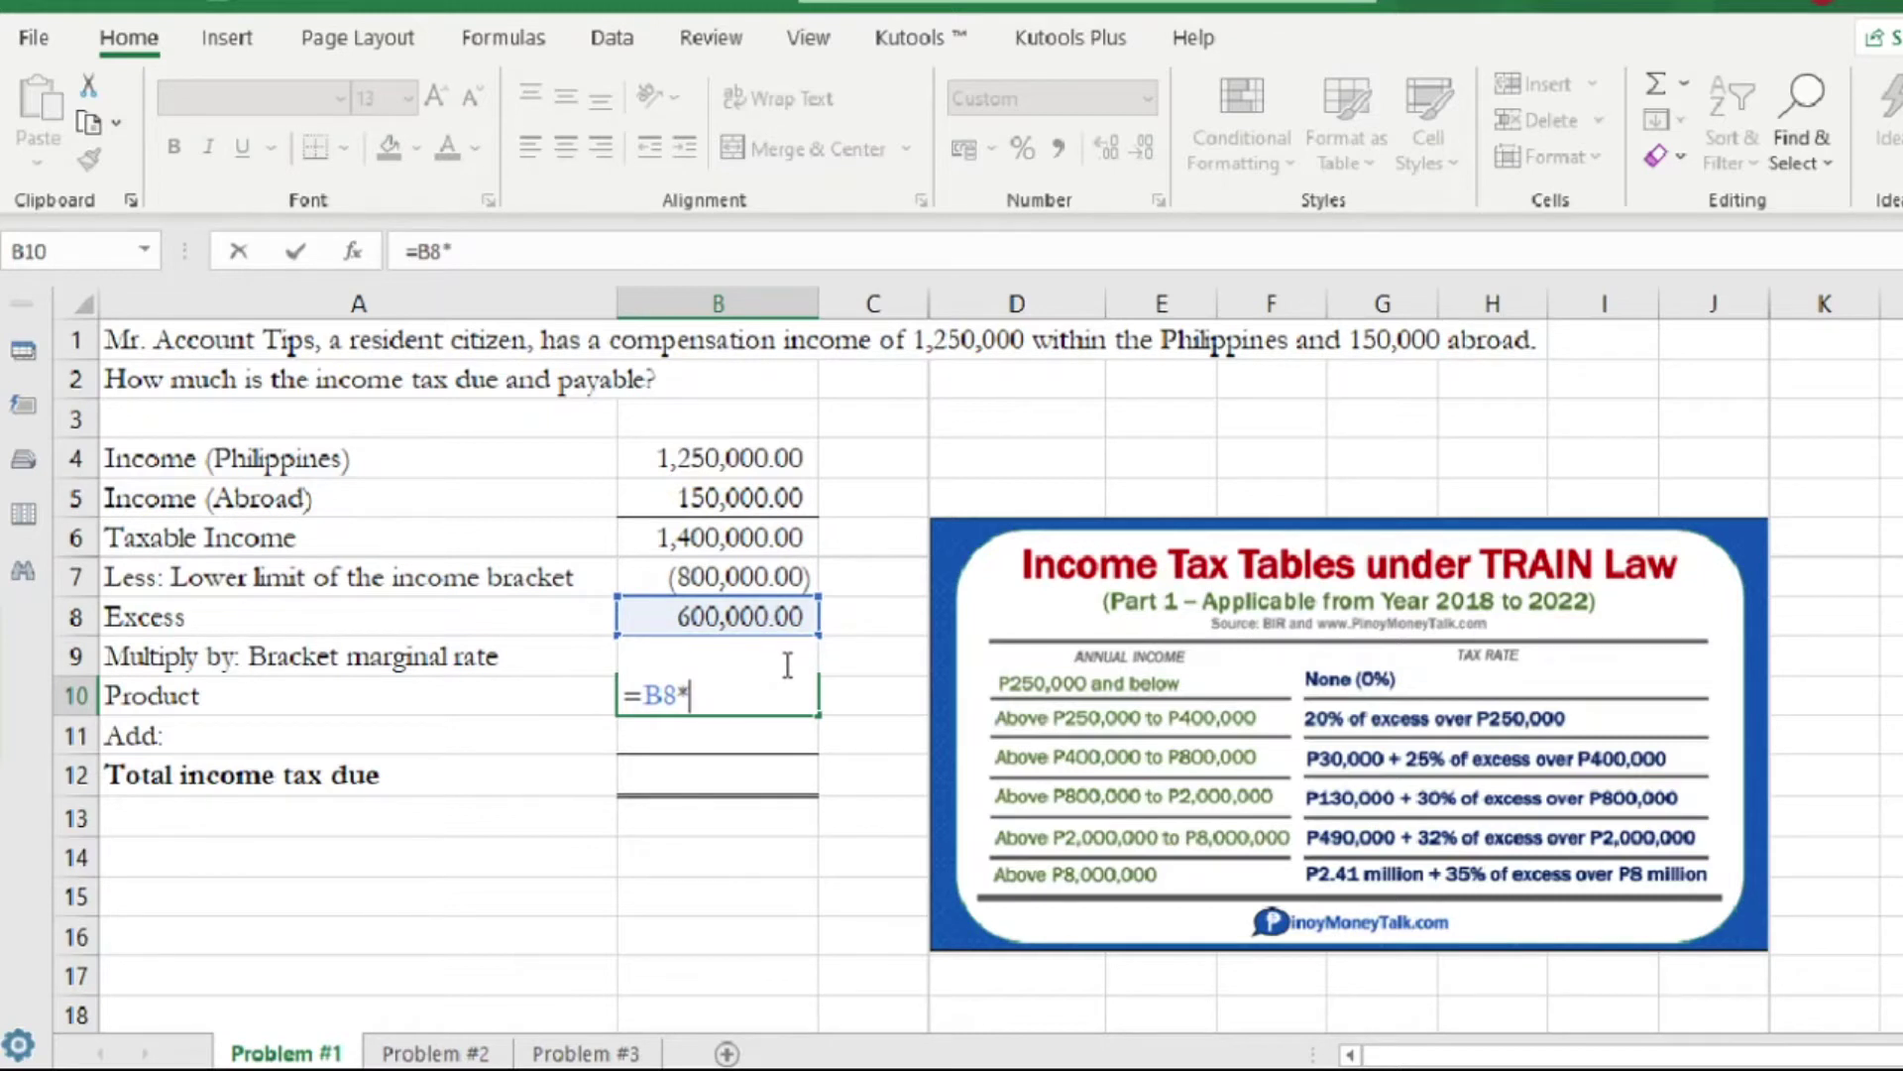
type("B")
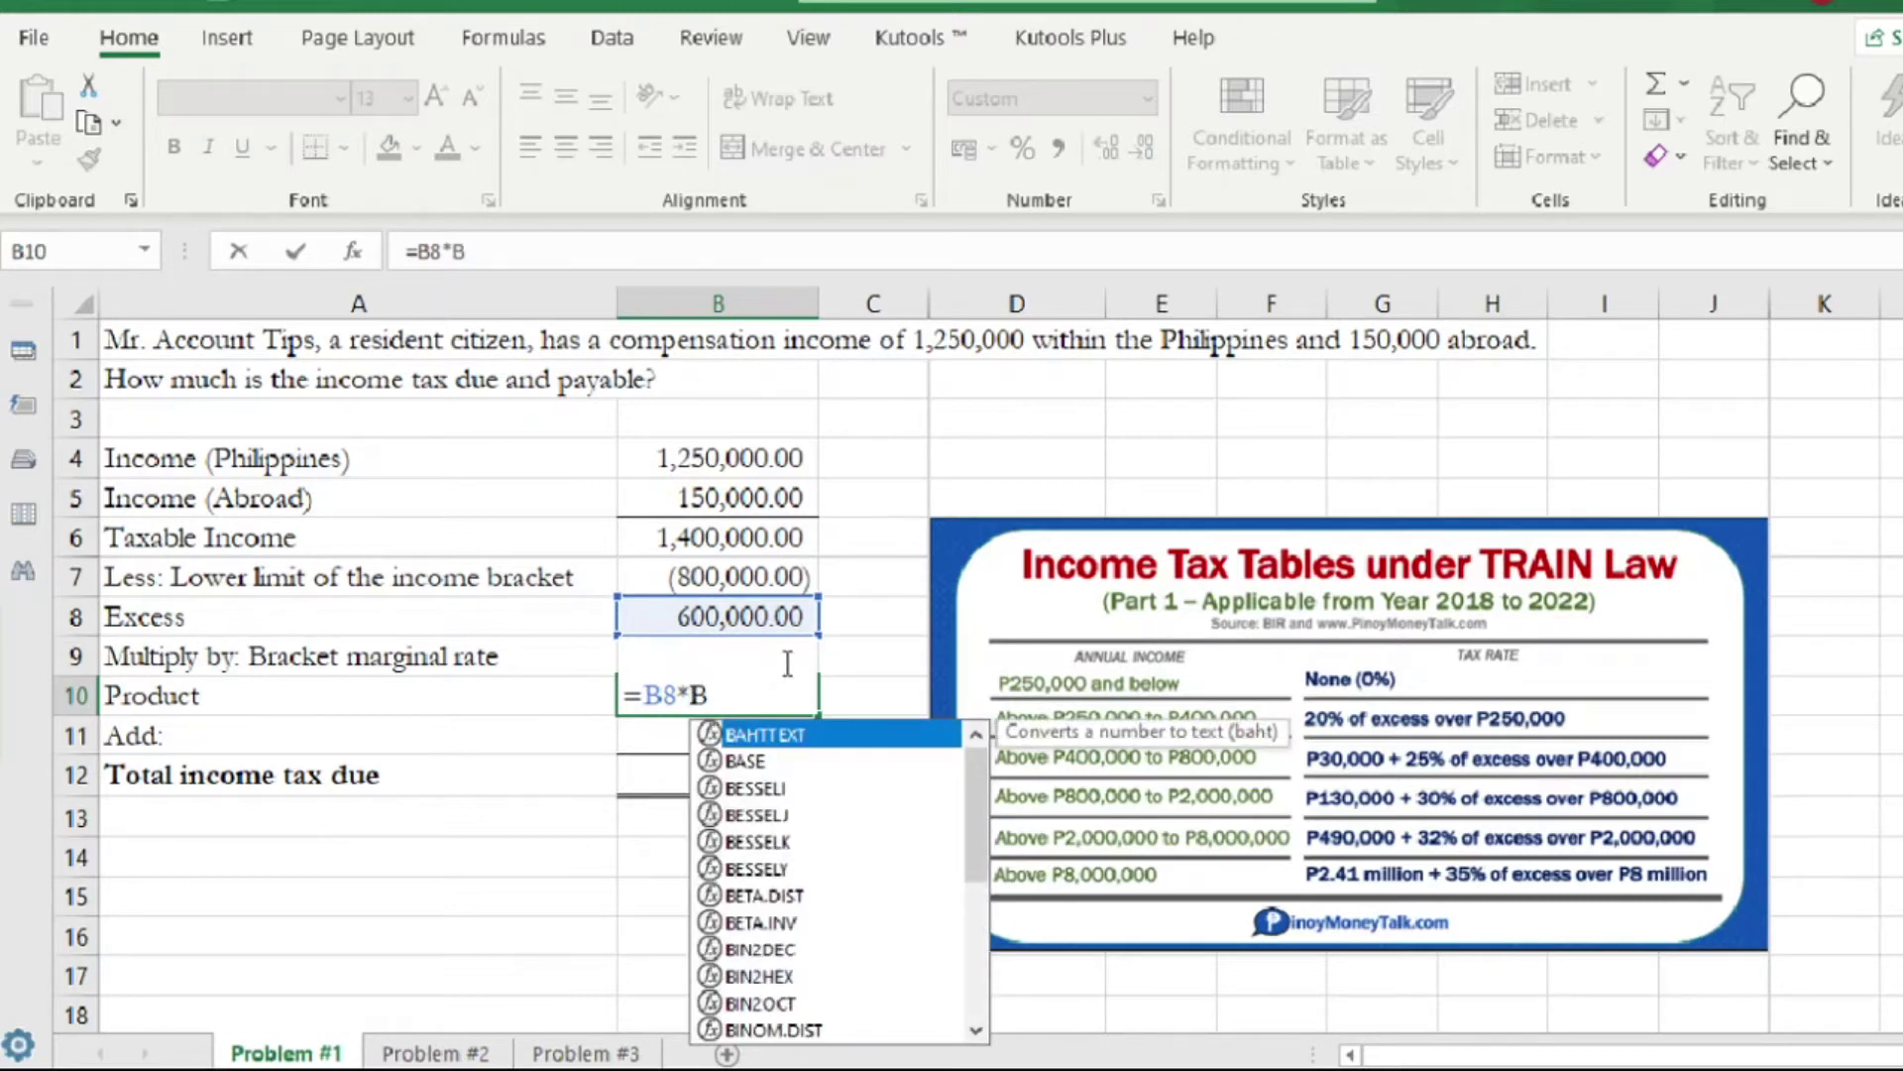
type("9")
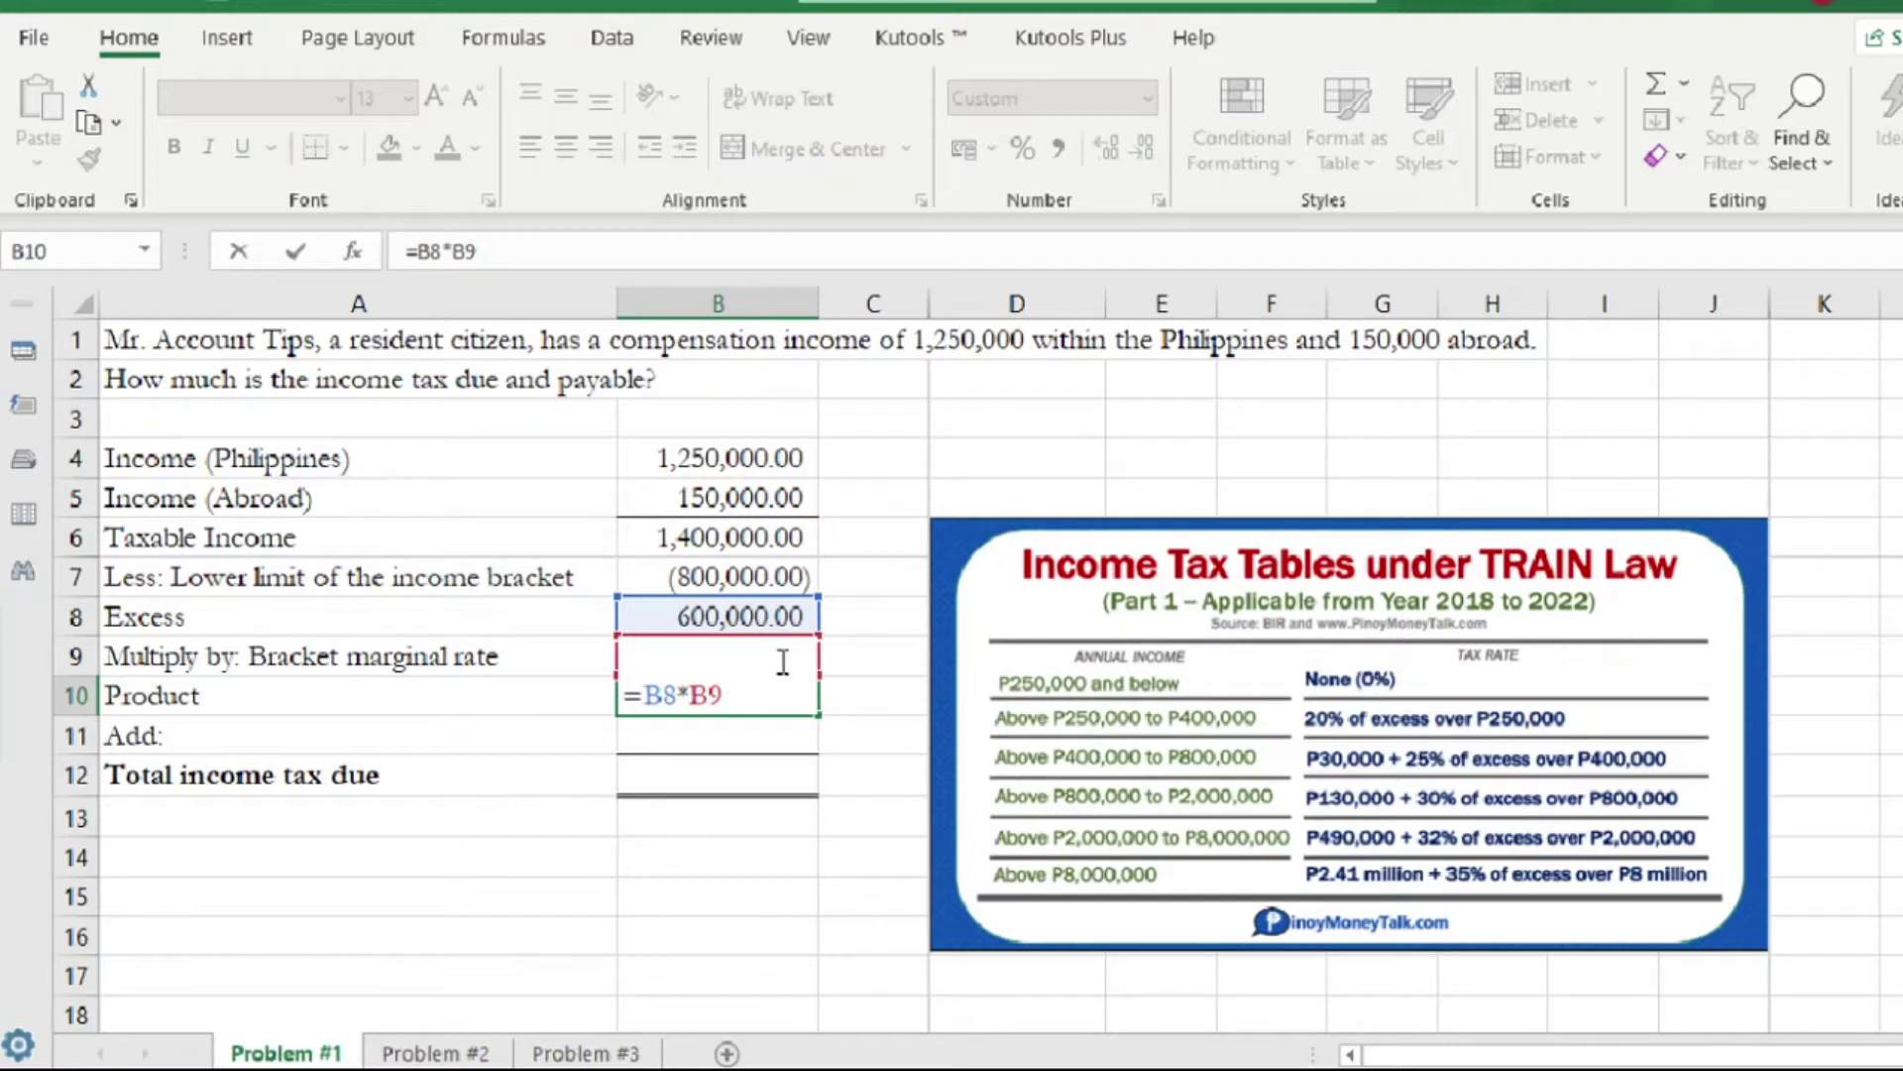
key("Return")
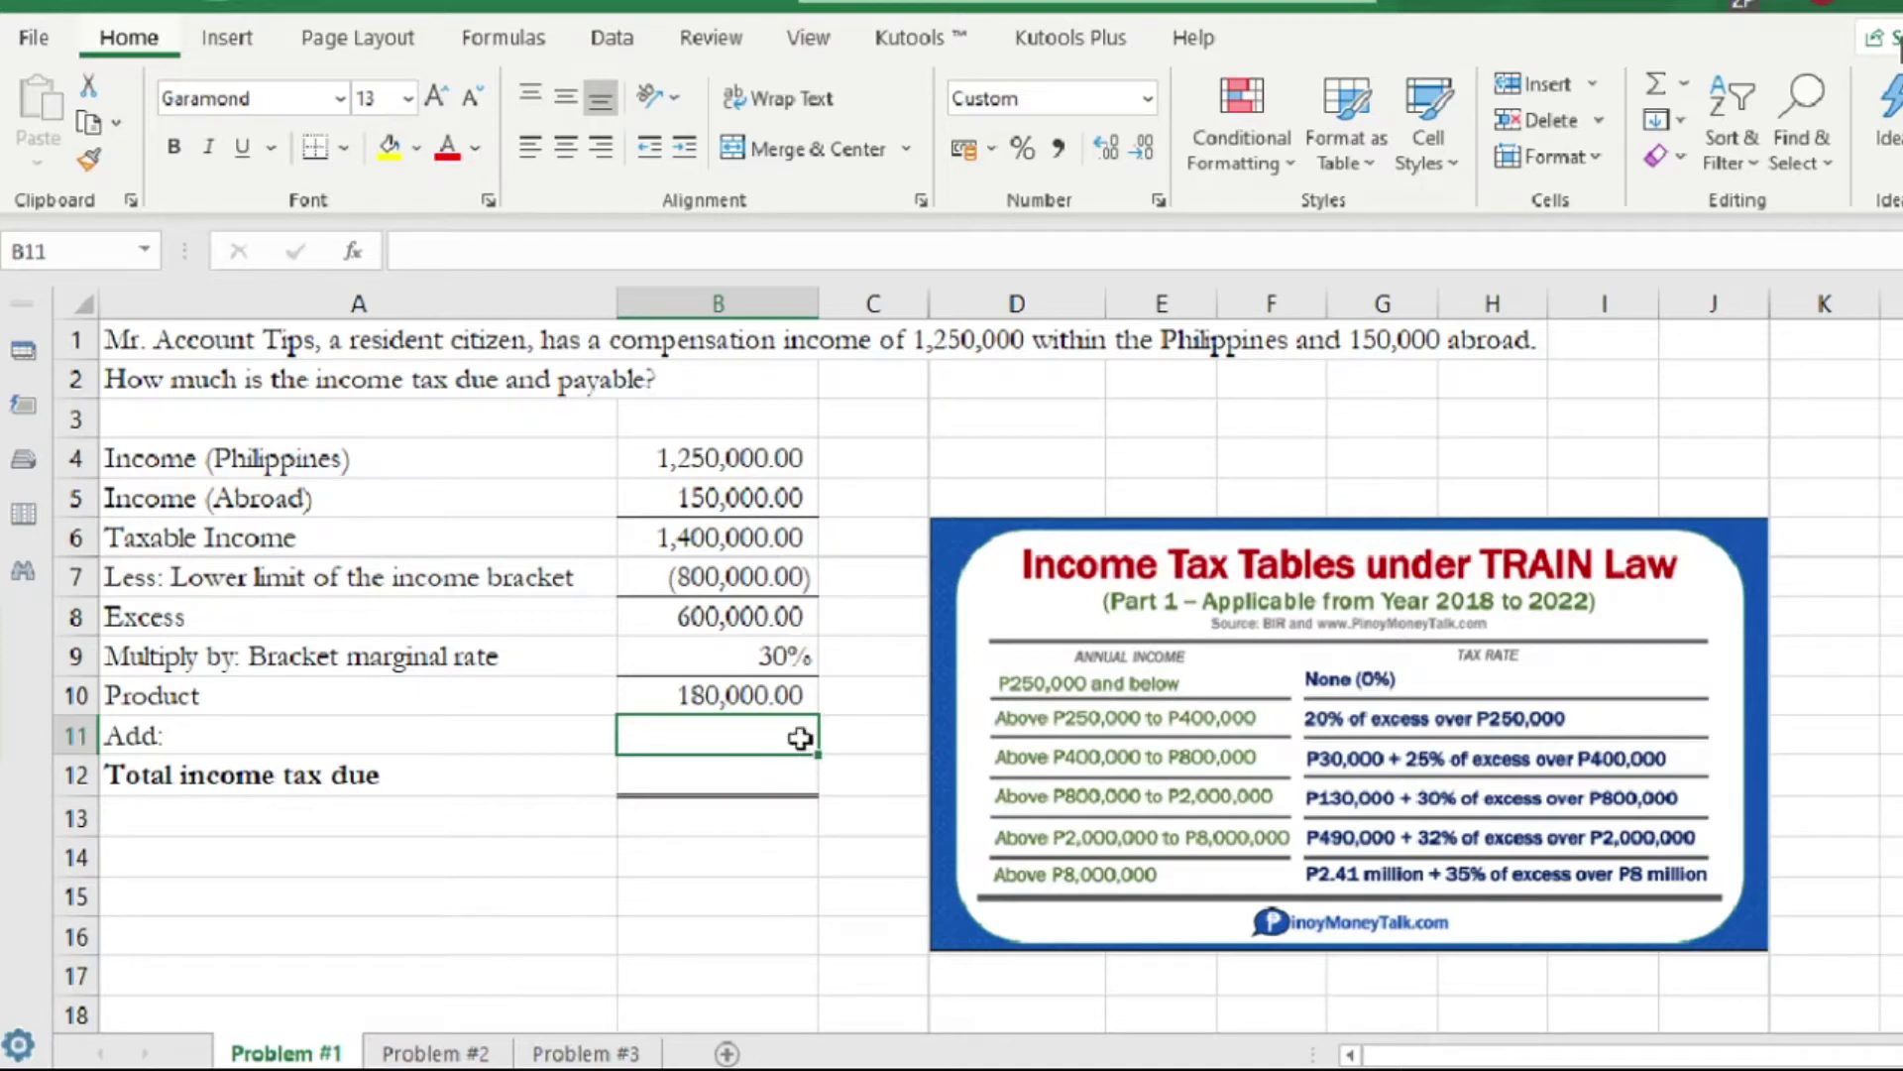
Enter 130,000 in B11 as the bracket's fixed tax amount in the Add row.
double_click(738, 729)
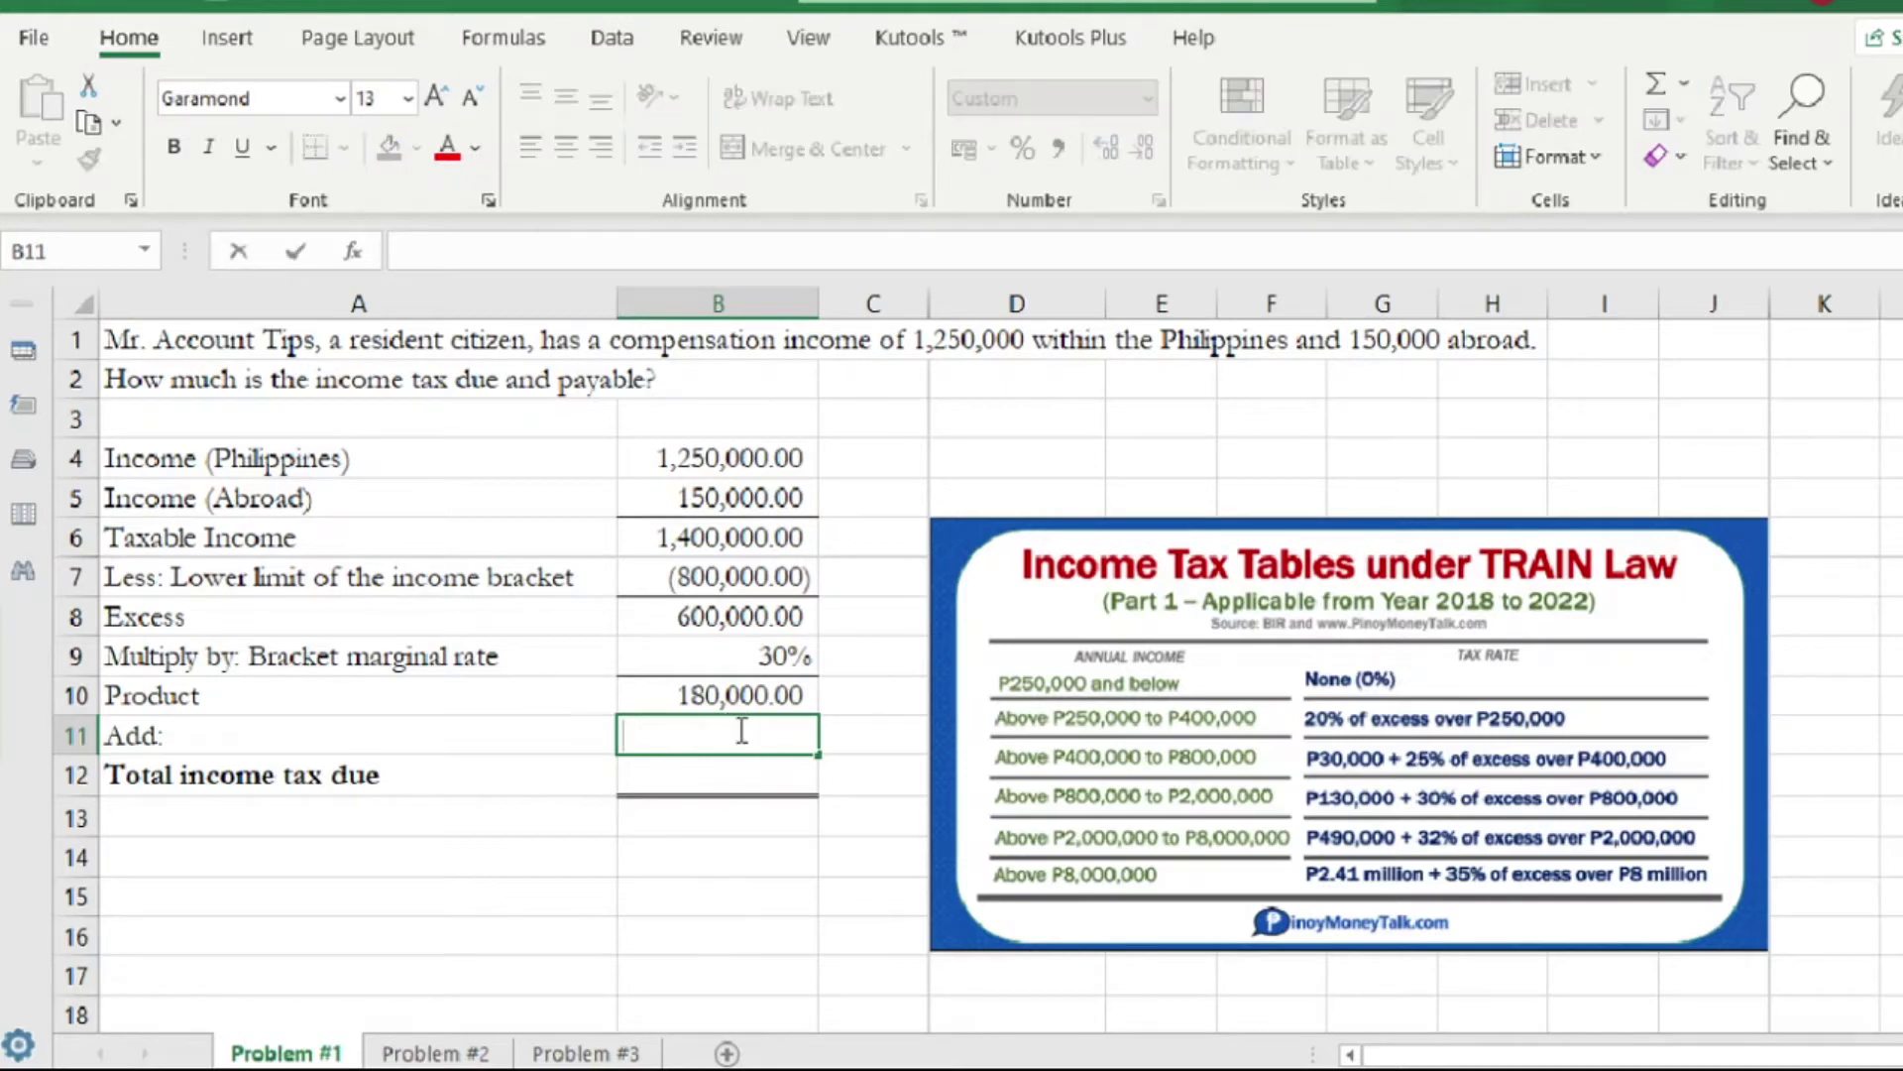
type("130,000")
key("Return")
Calculate Total income tax due in B12 with the formula =SUM(B10:B11).
double_click(736, 781)
type("=")
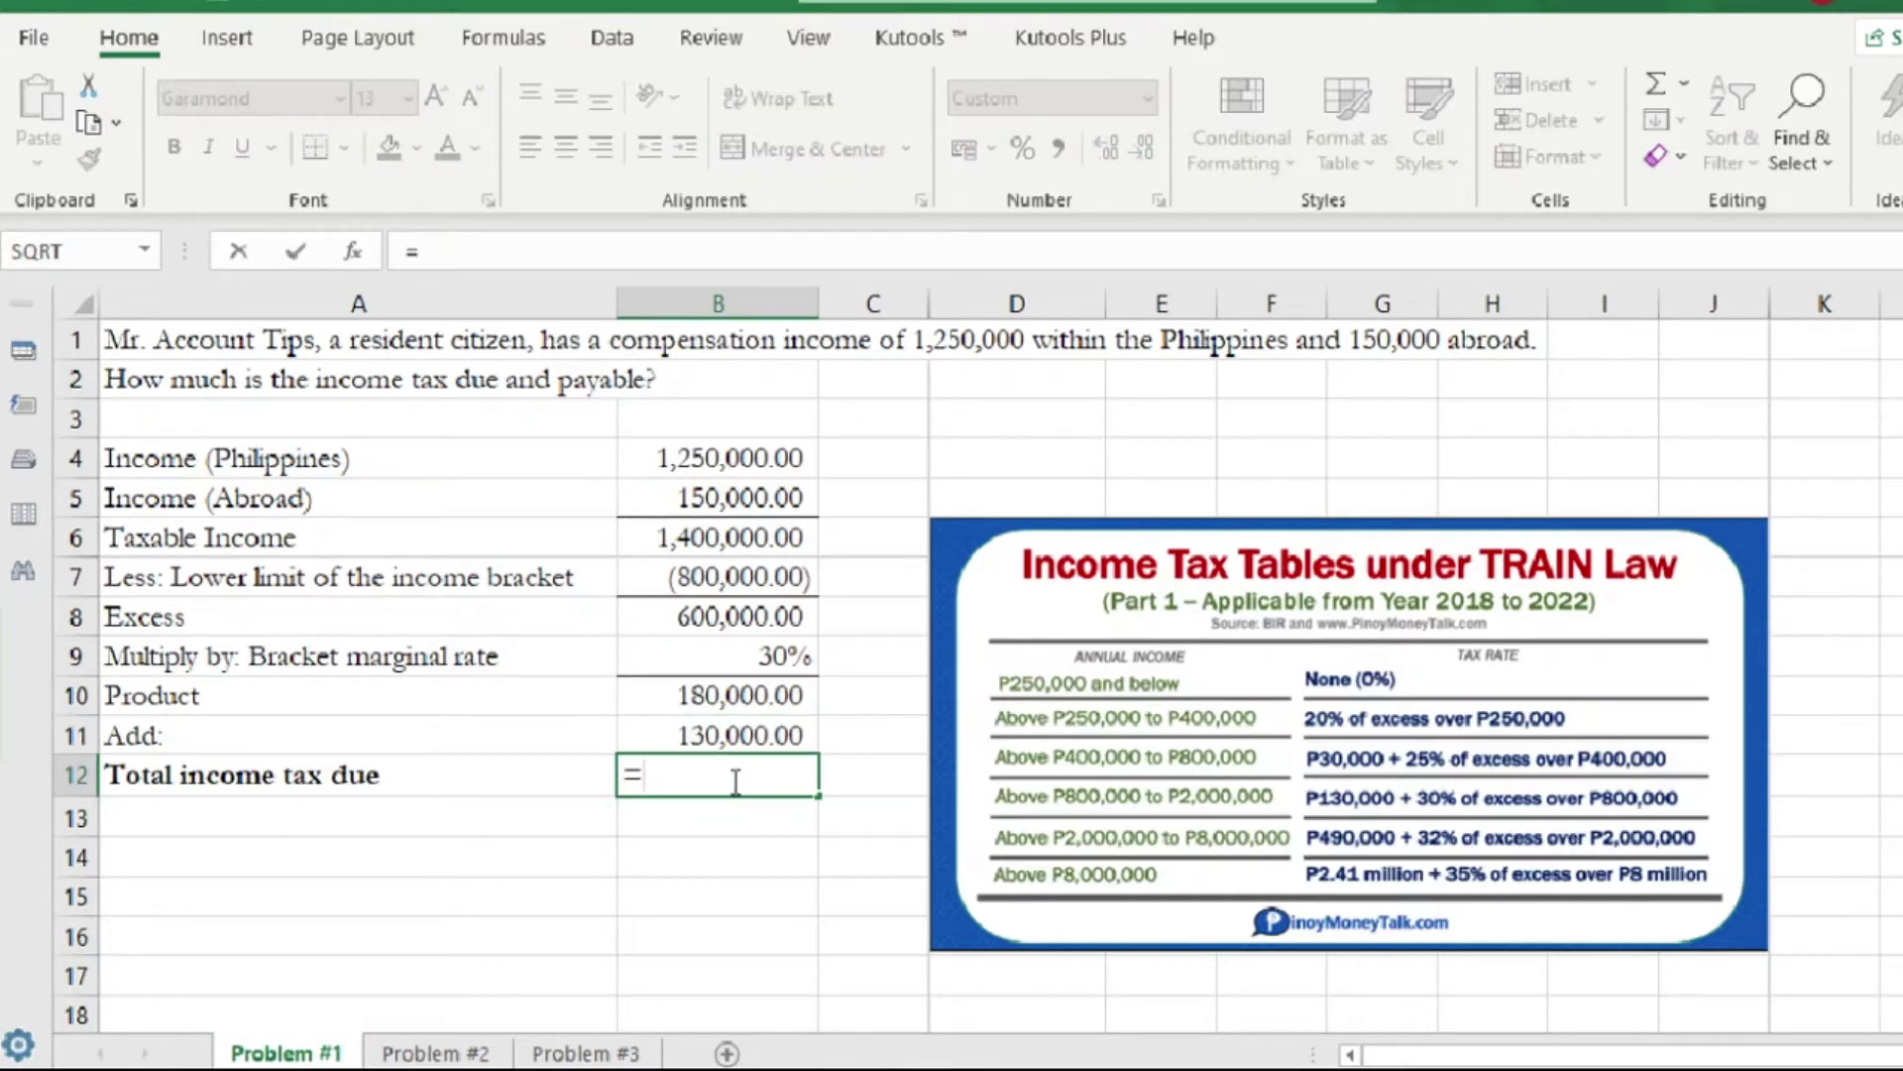
type("sum")
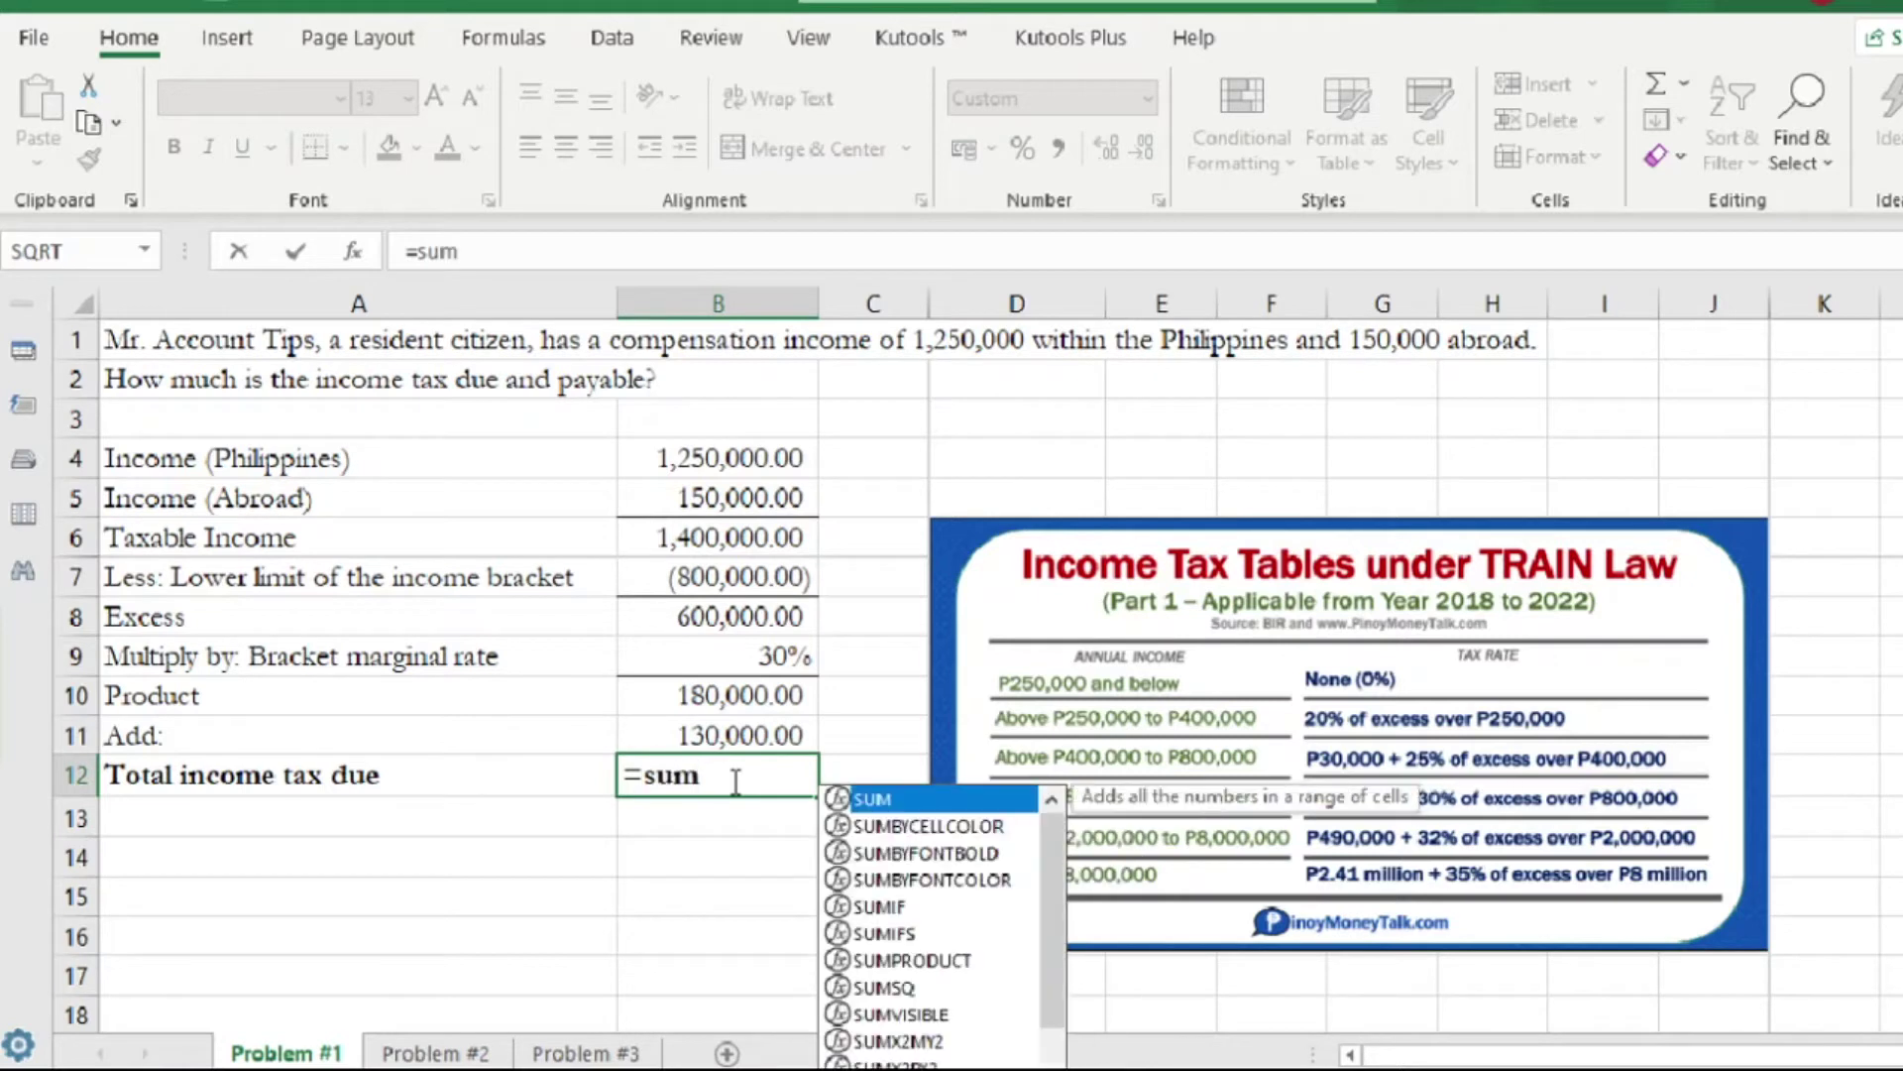
type("(")
left_click_drag(724, 696, 741, 741)
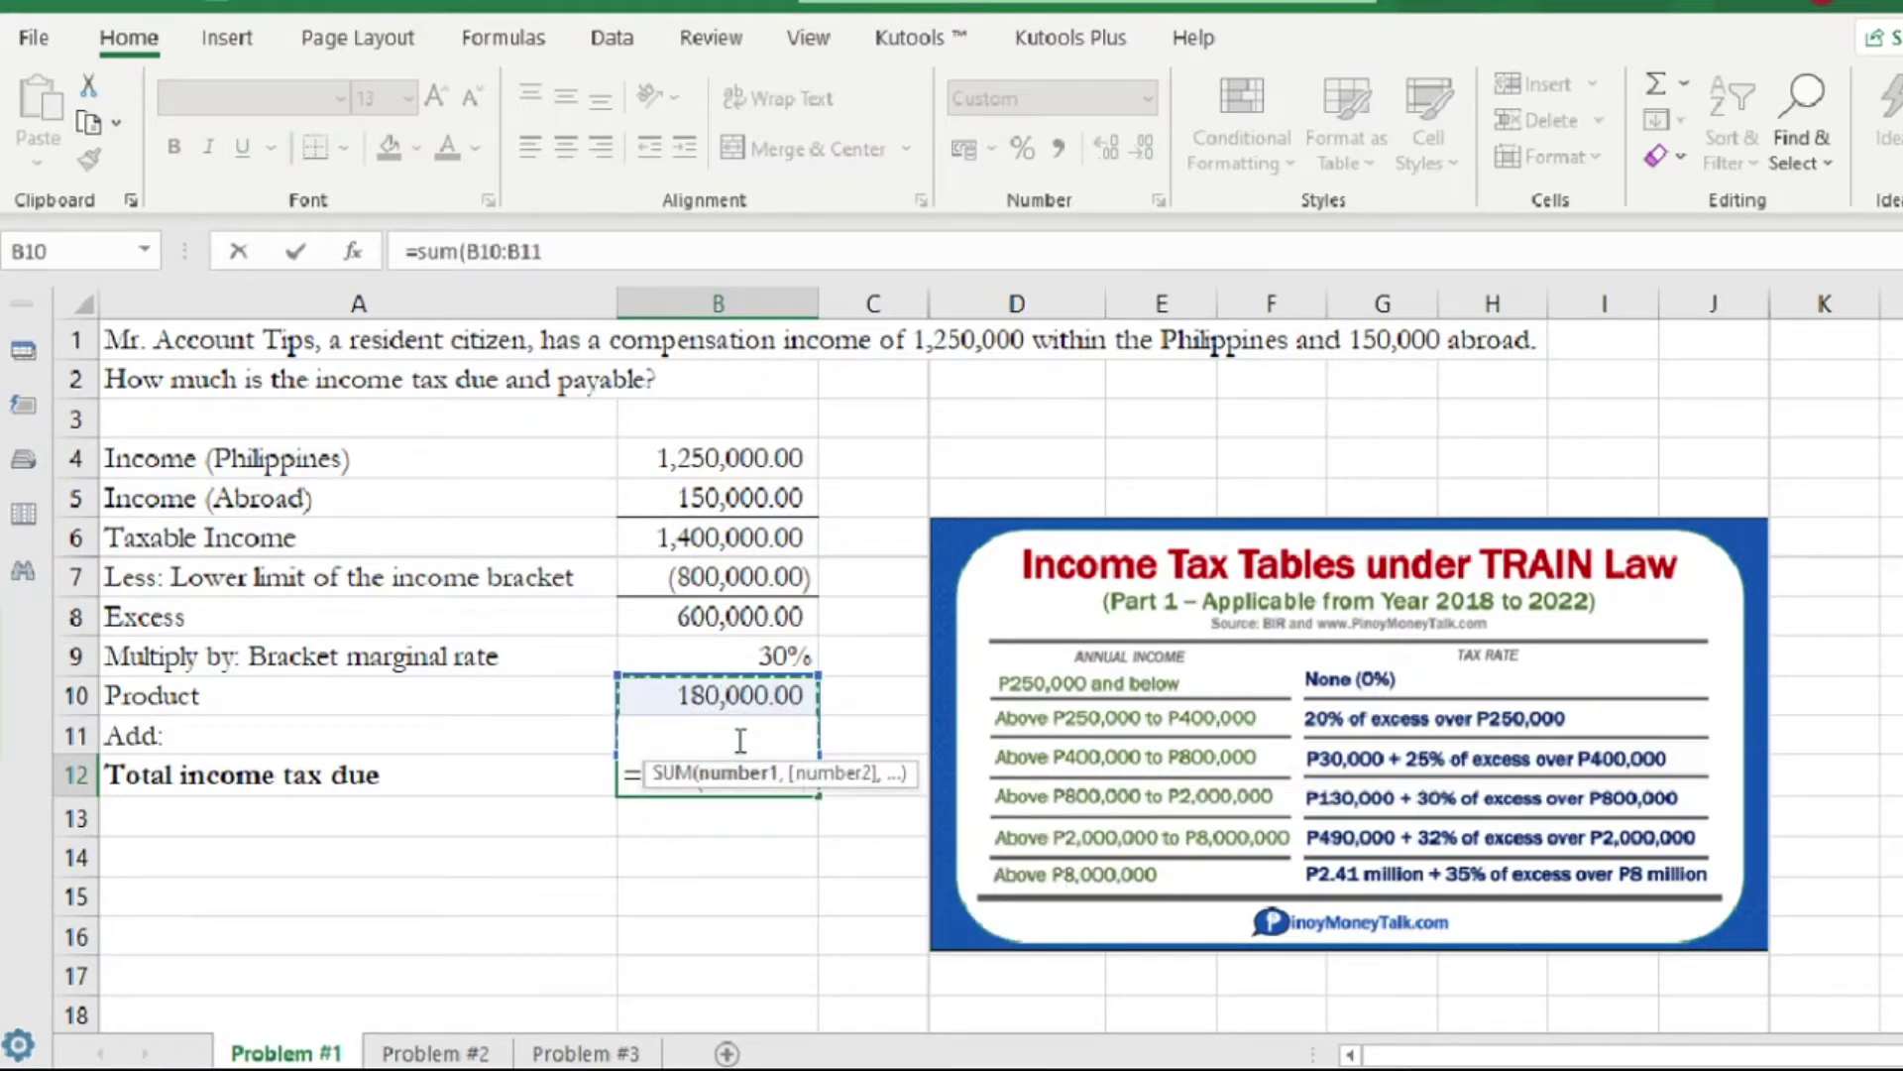
type(")")
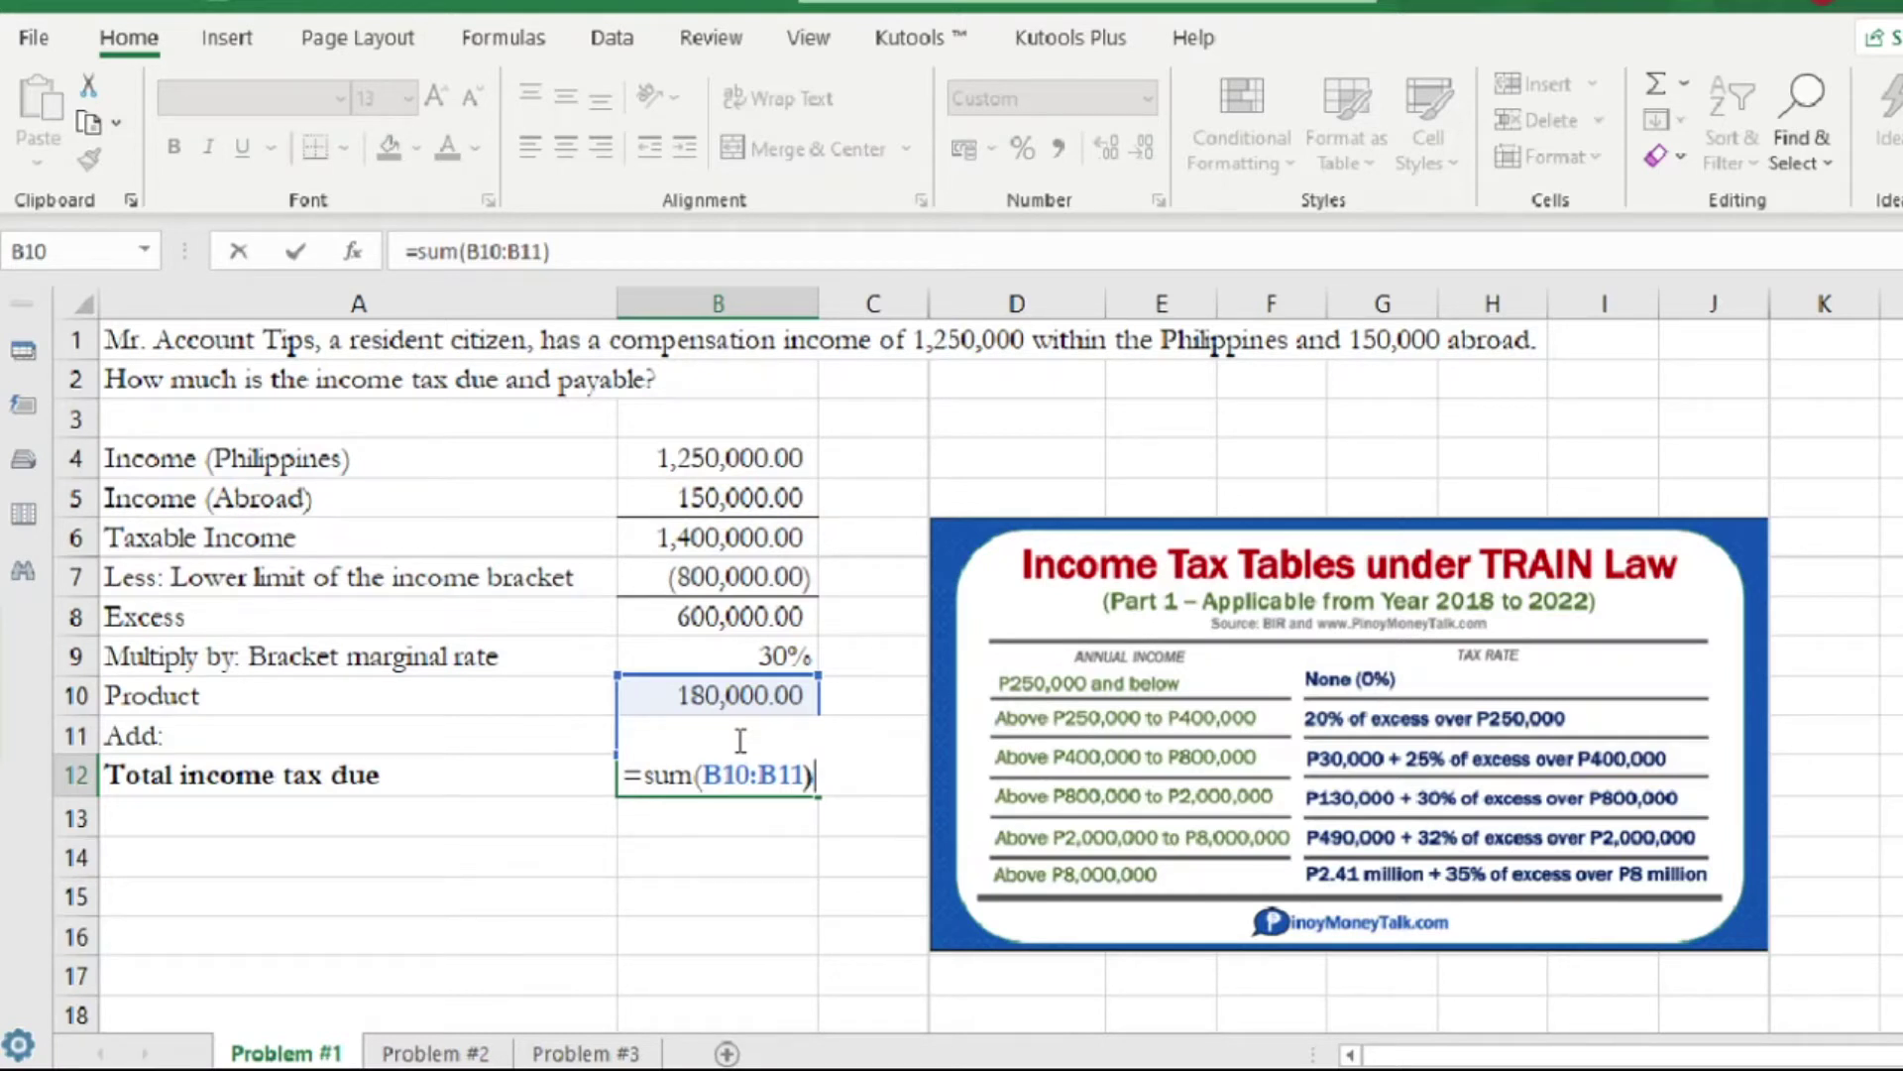
key("Return")
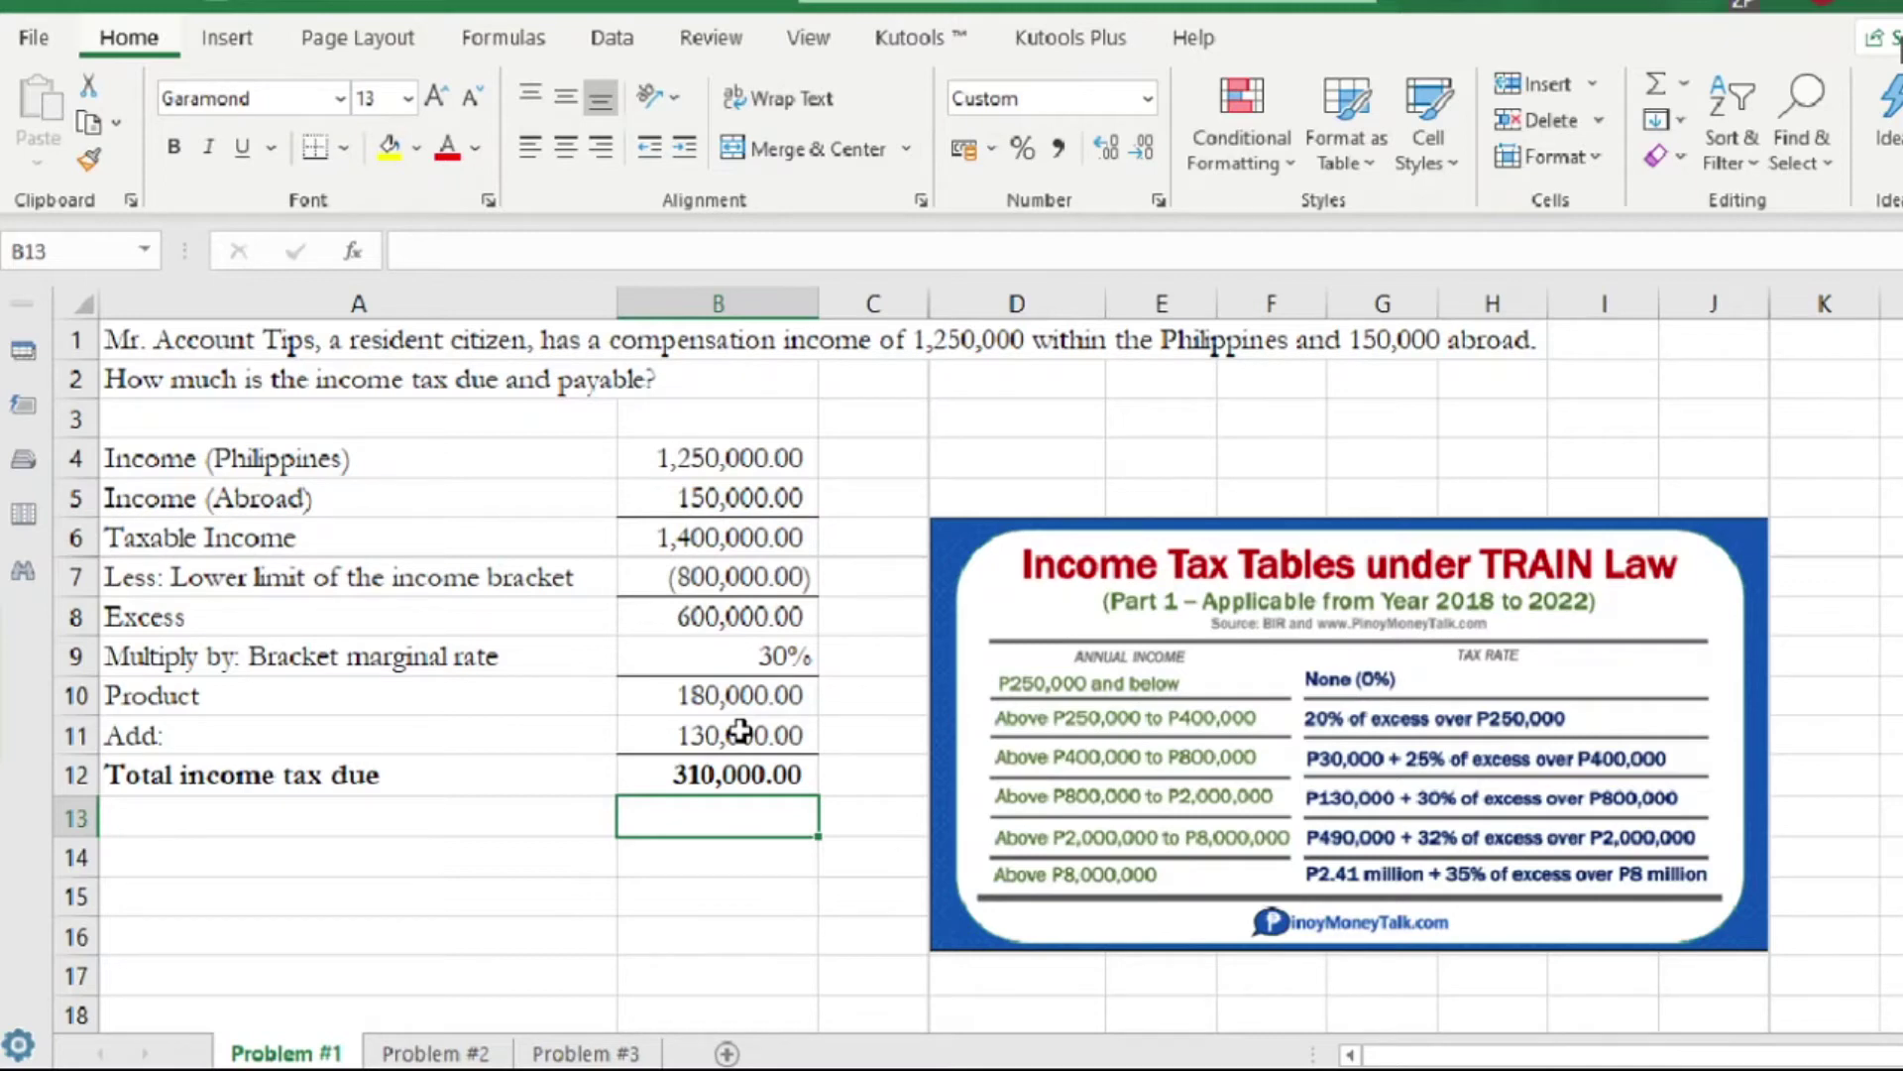
On the Problem #2 sheet, enter 1300000 as Gross Receipts in B5 and 700000 as Expenses for Practice of Profession in B6.
left_click(442, 1059)
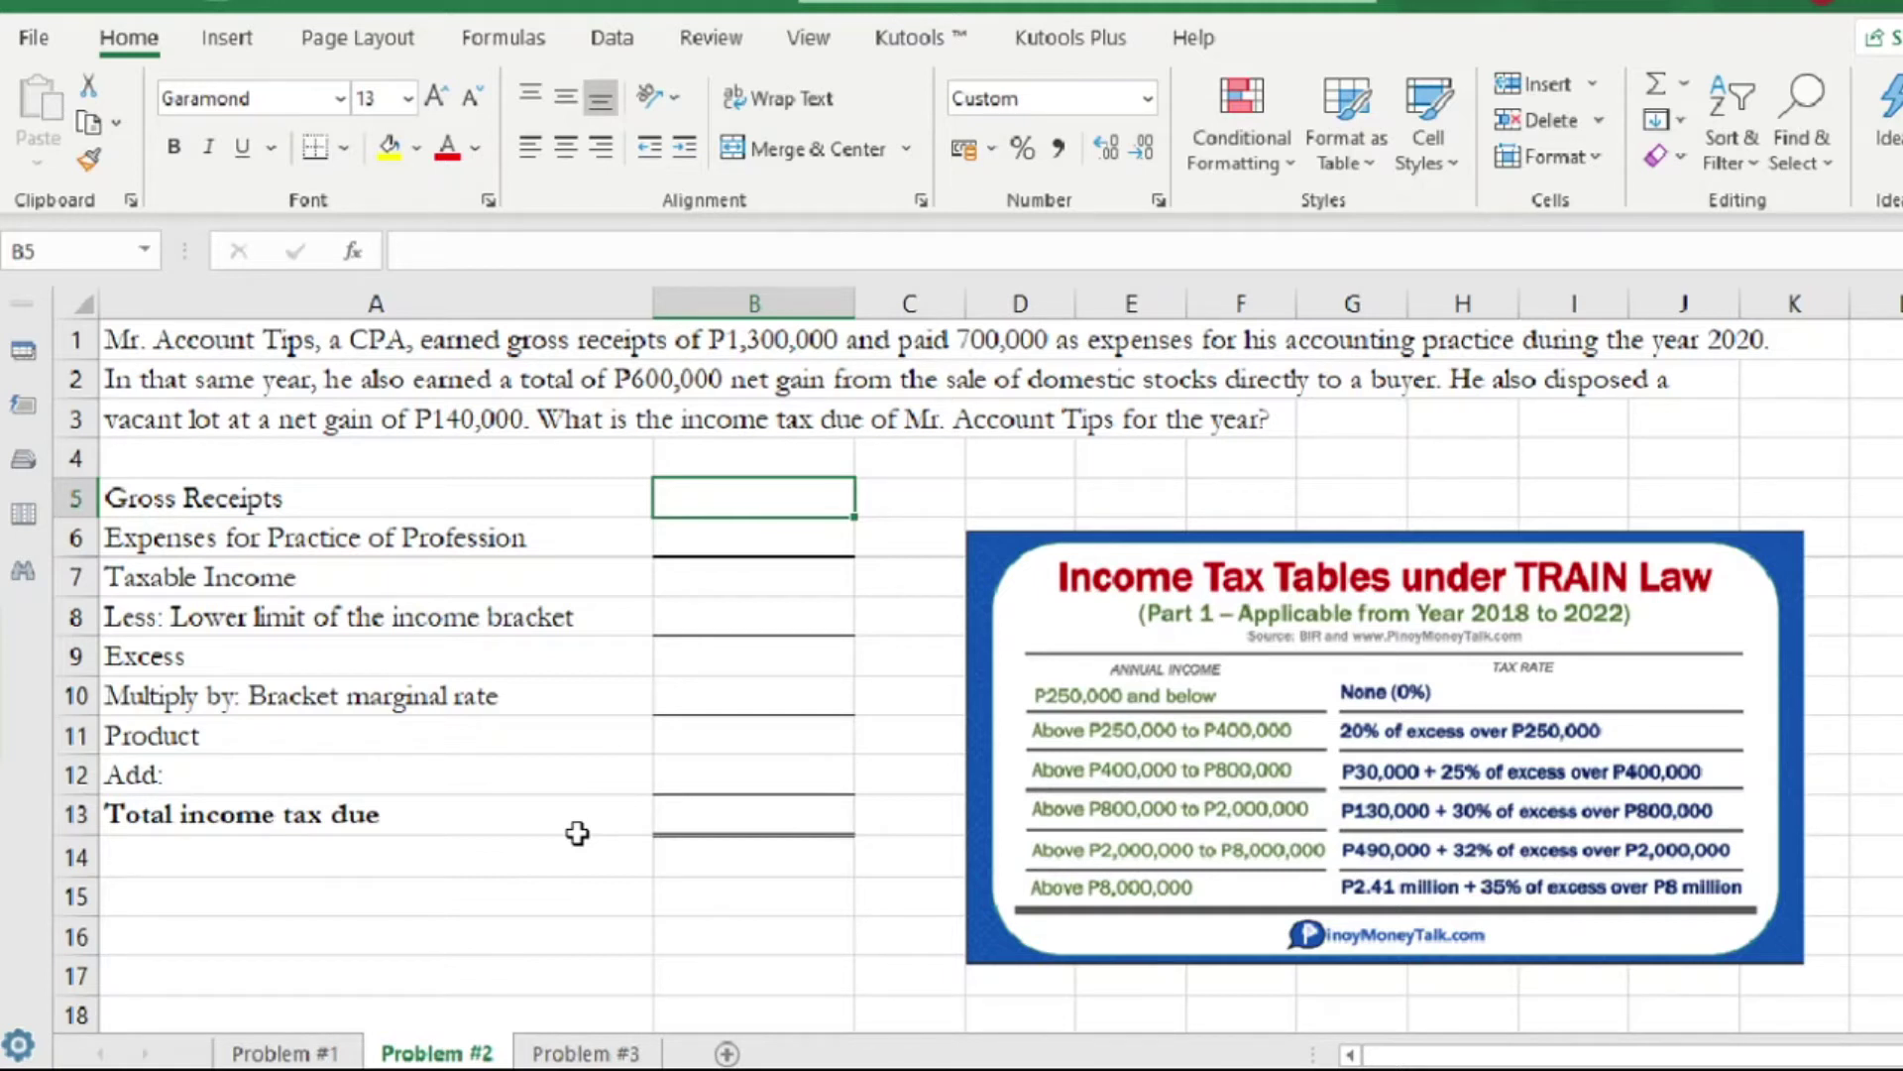
double_click(807, 490)
type("13")
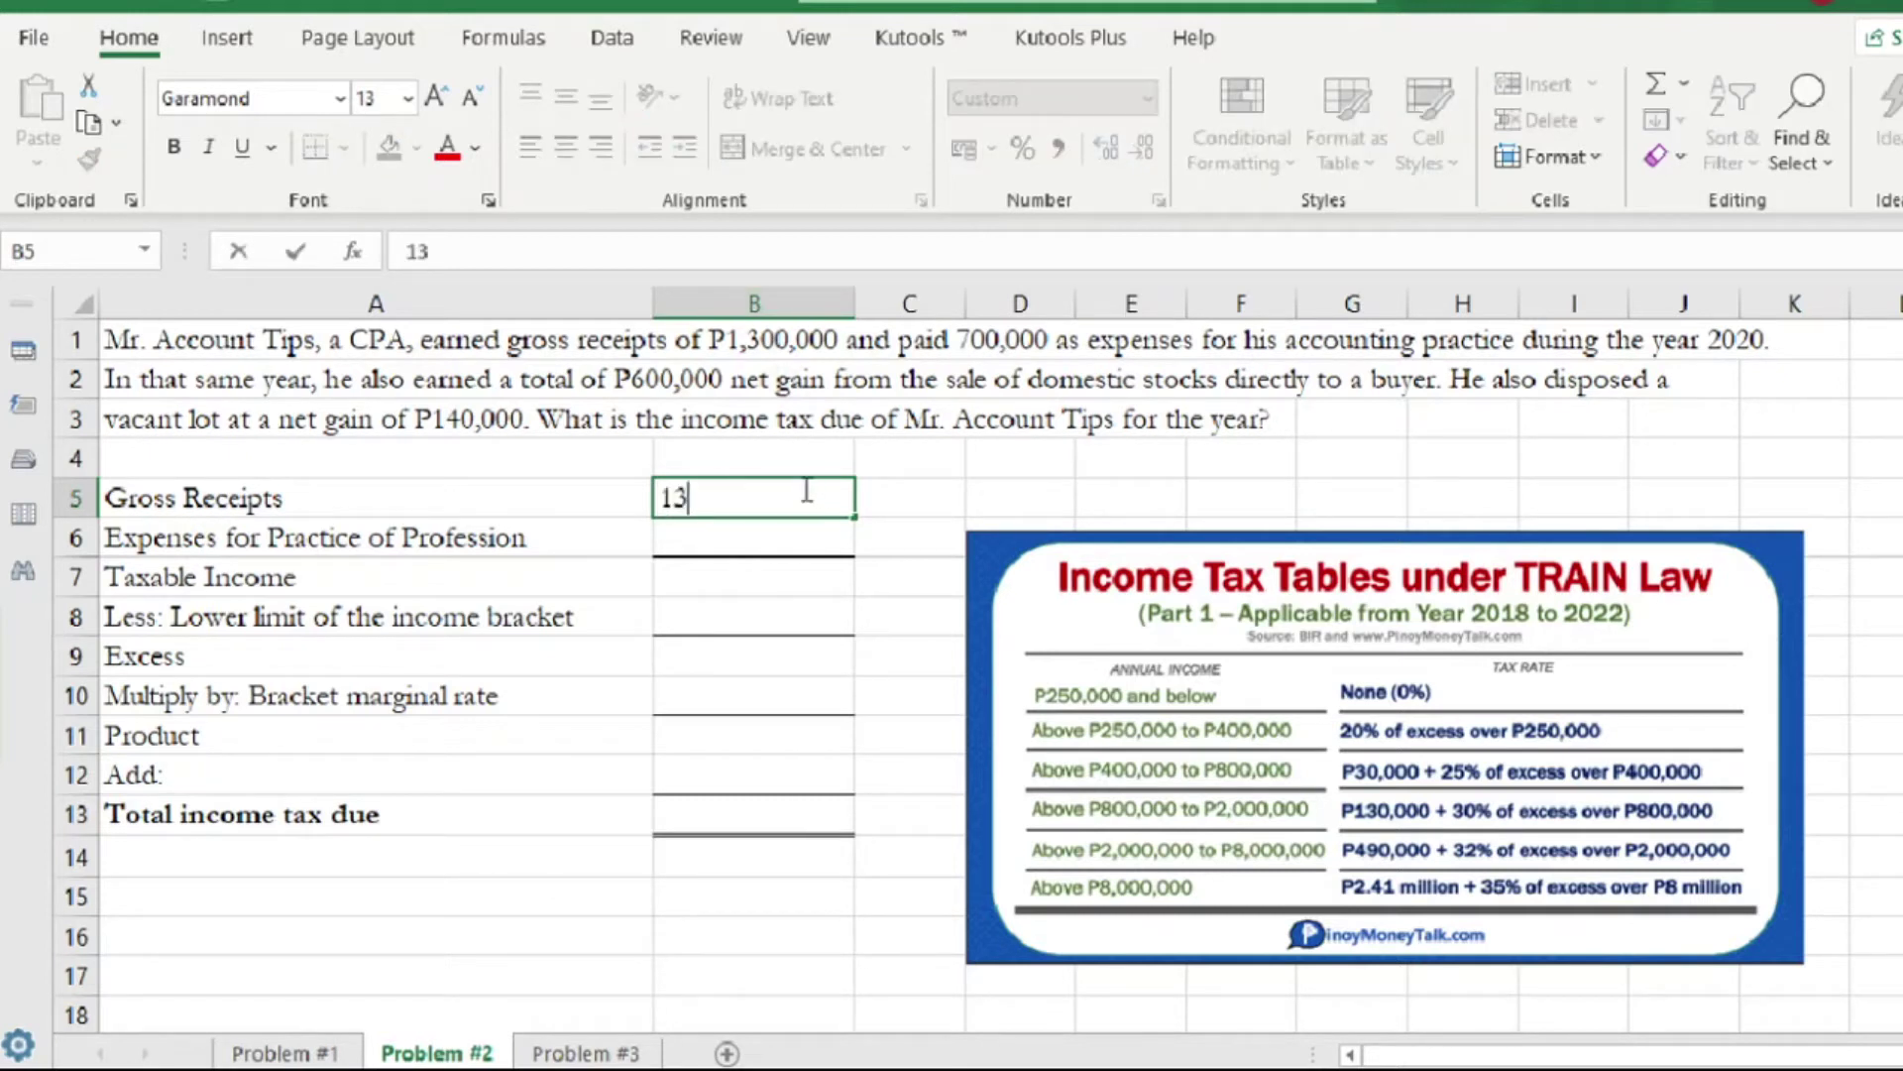
type("00000")
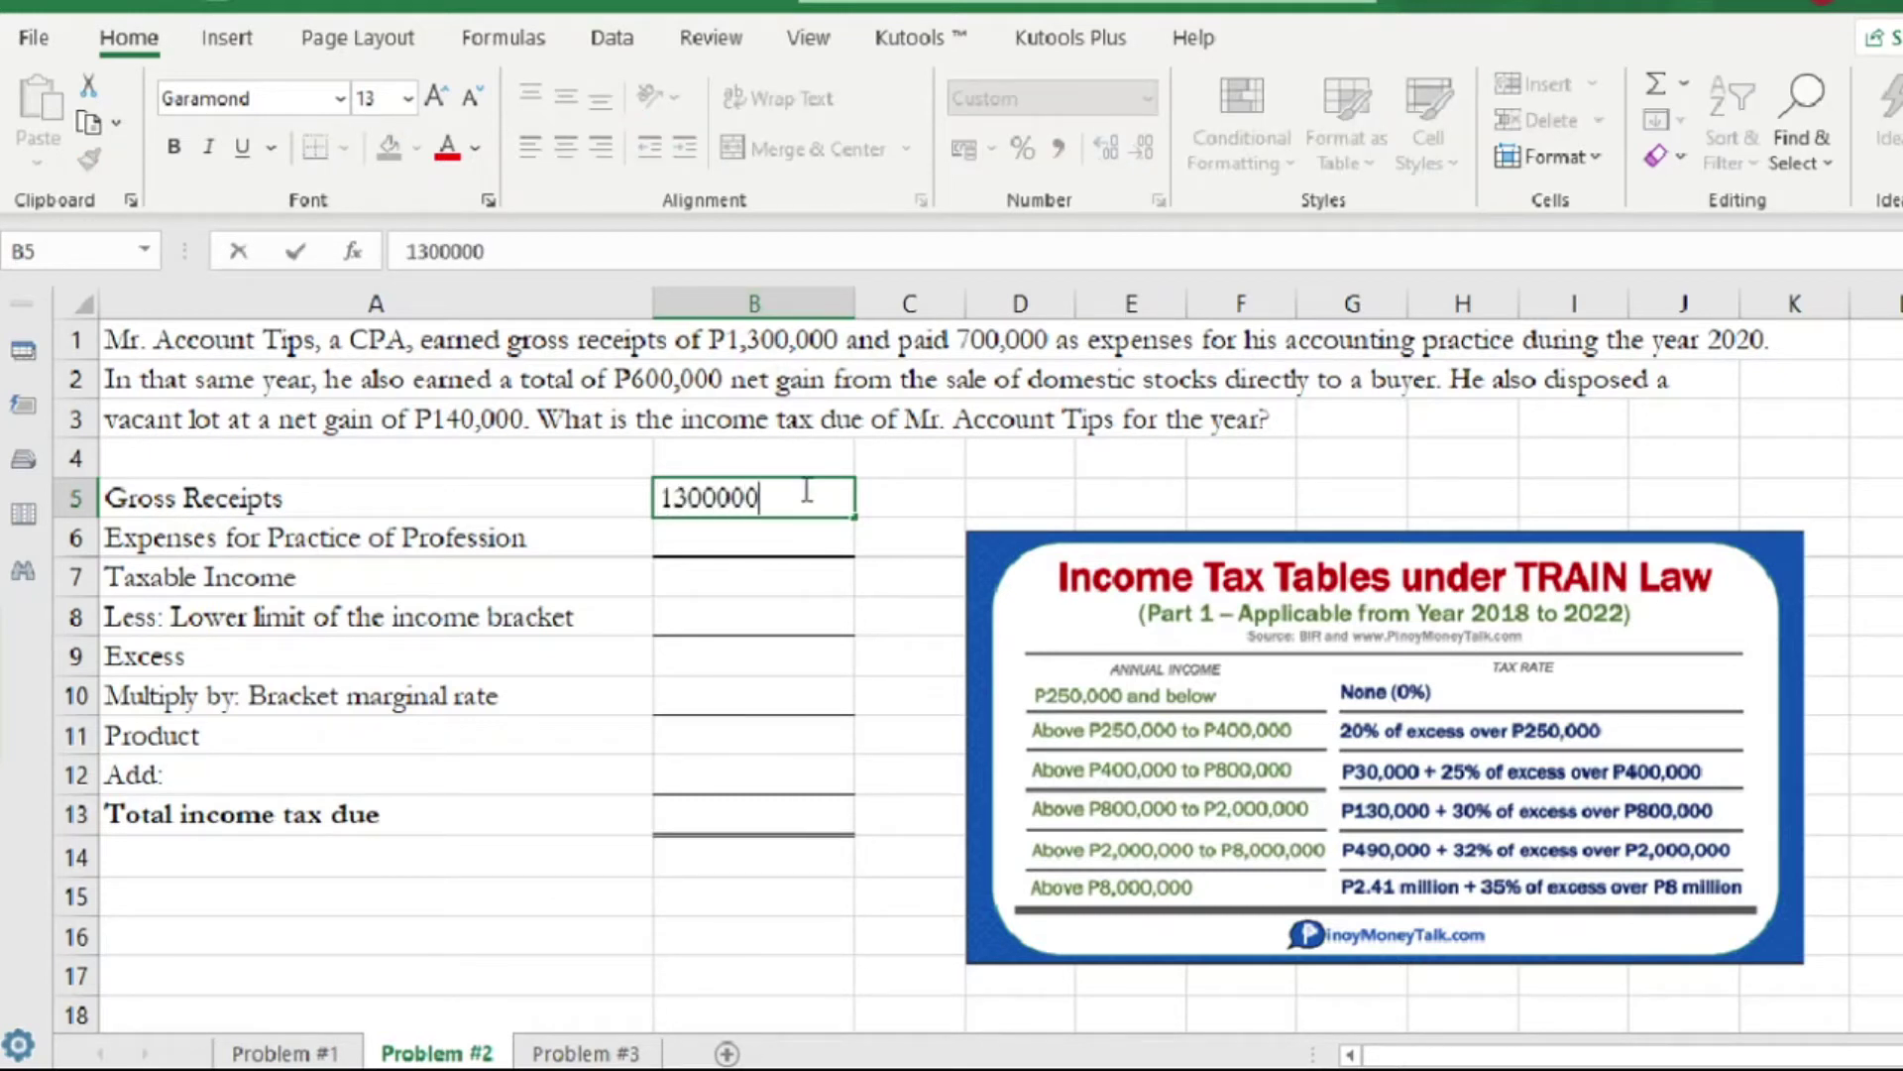
left_click(790, 525)
double_click(792, 526)
type("700,00")
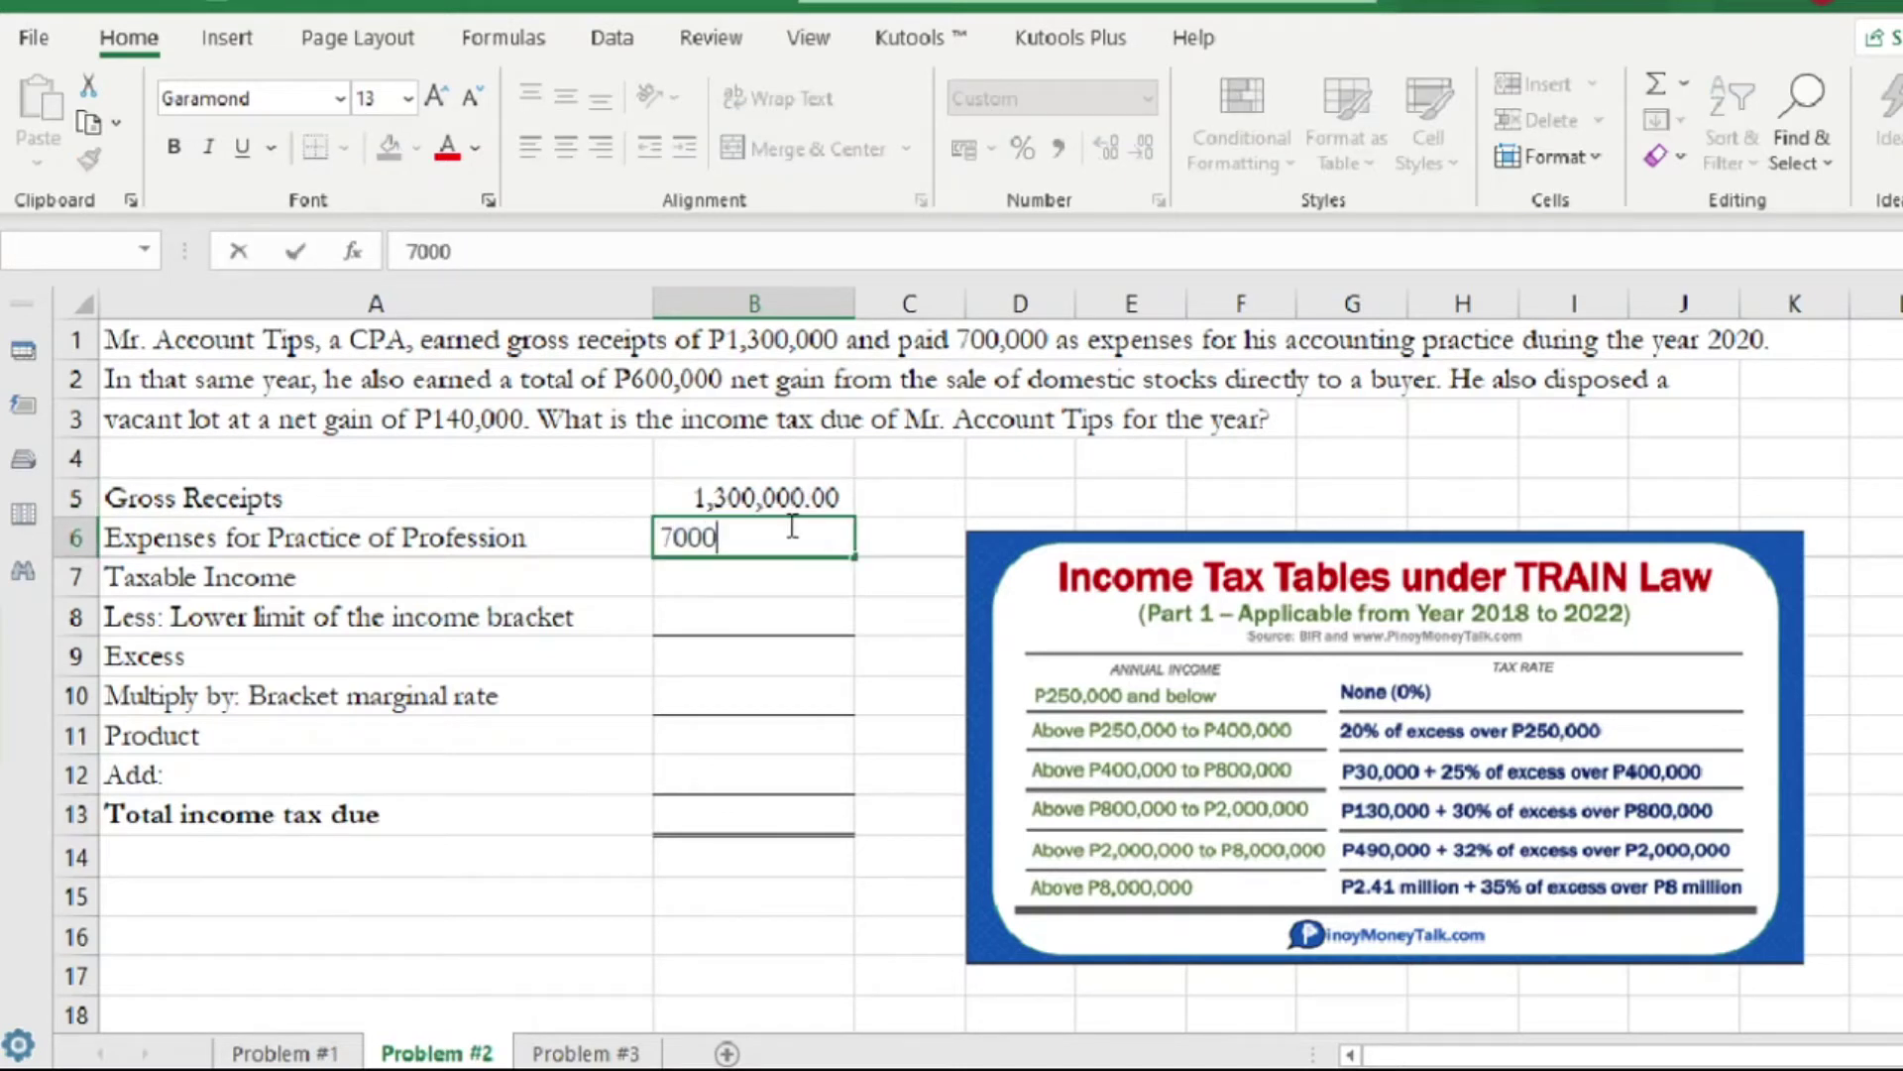
type("00")
Calculate Taxable Income in B7 by subtracting expenses from gross receipts with the formula =B5-B6.
double_click(776, 582)
type("=")
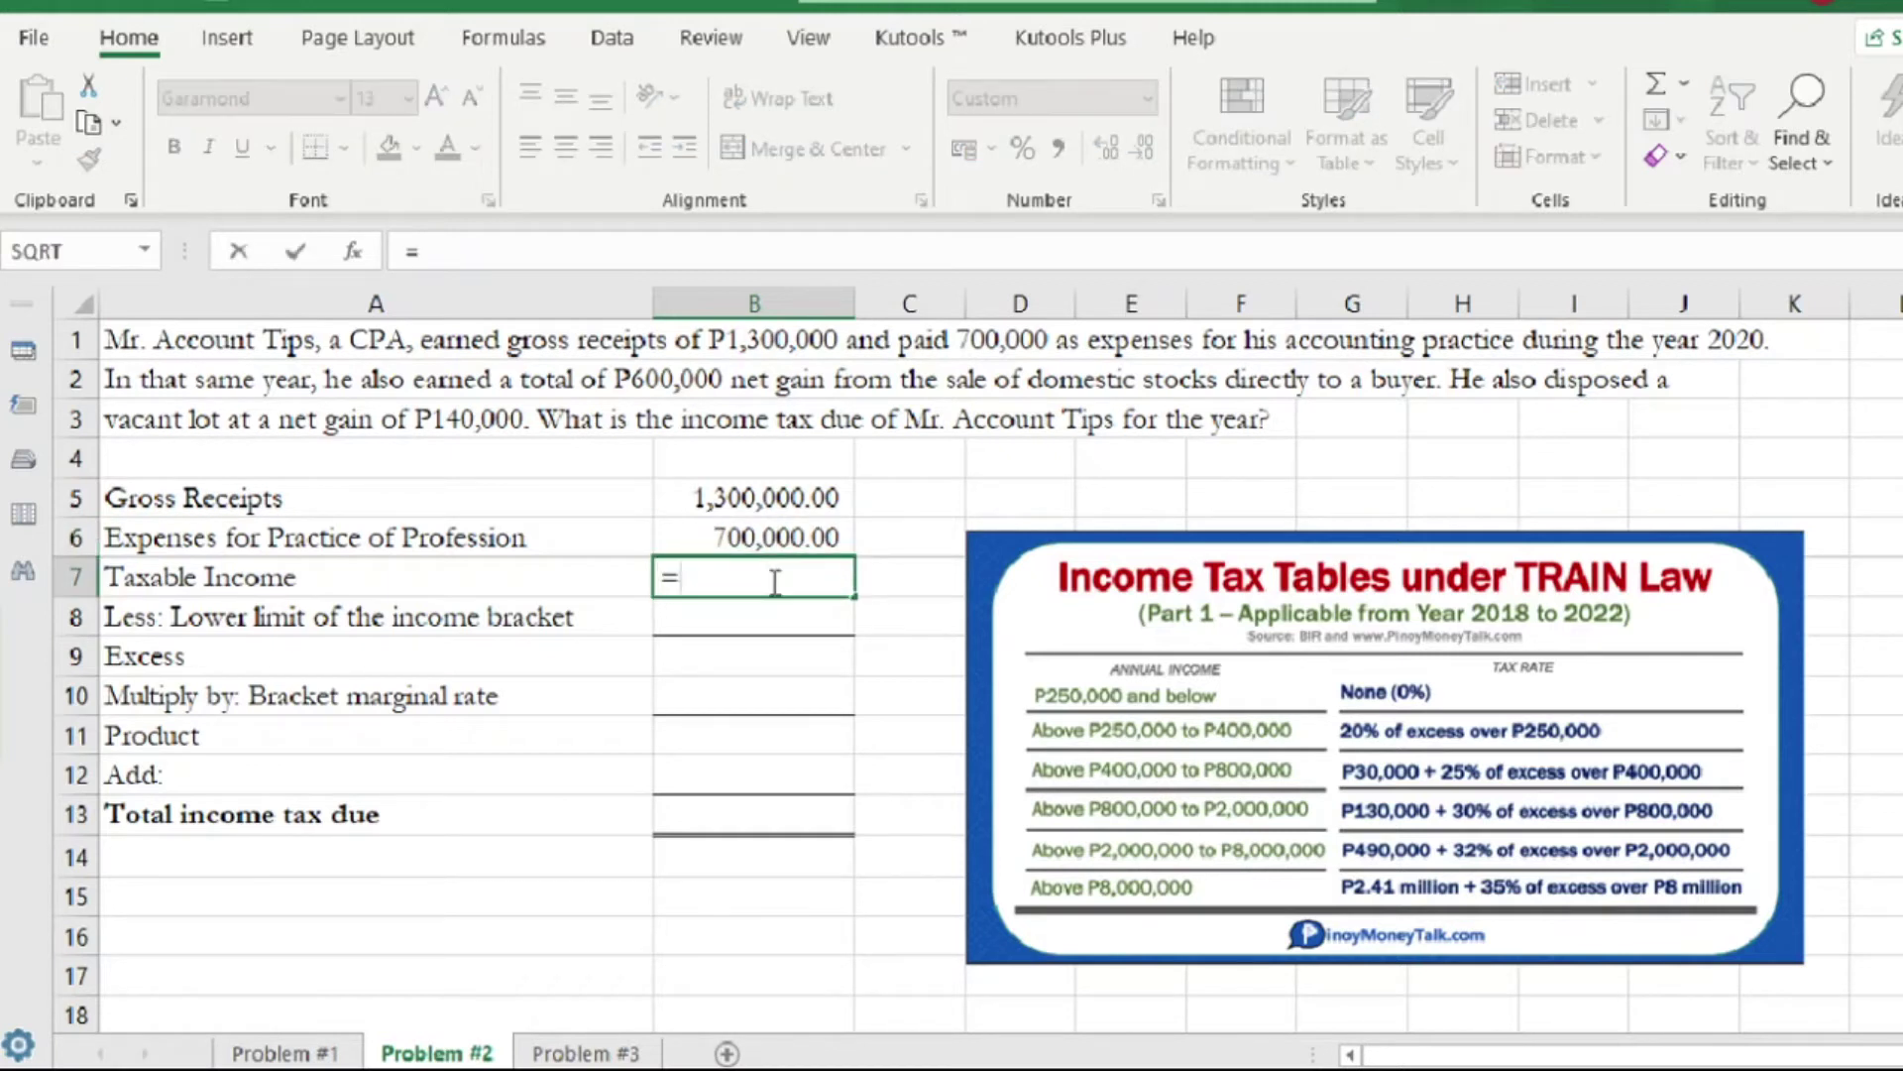
left_click(770, 495)
type("-")
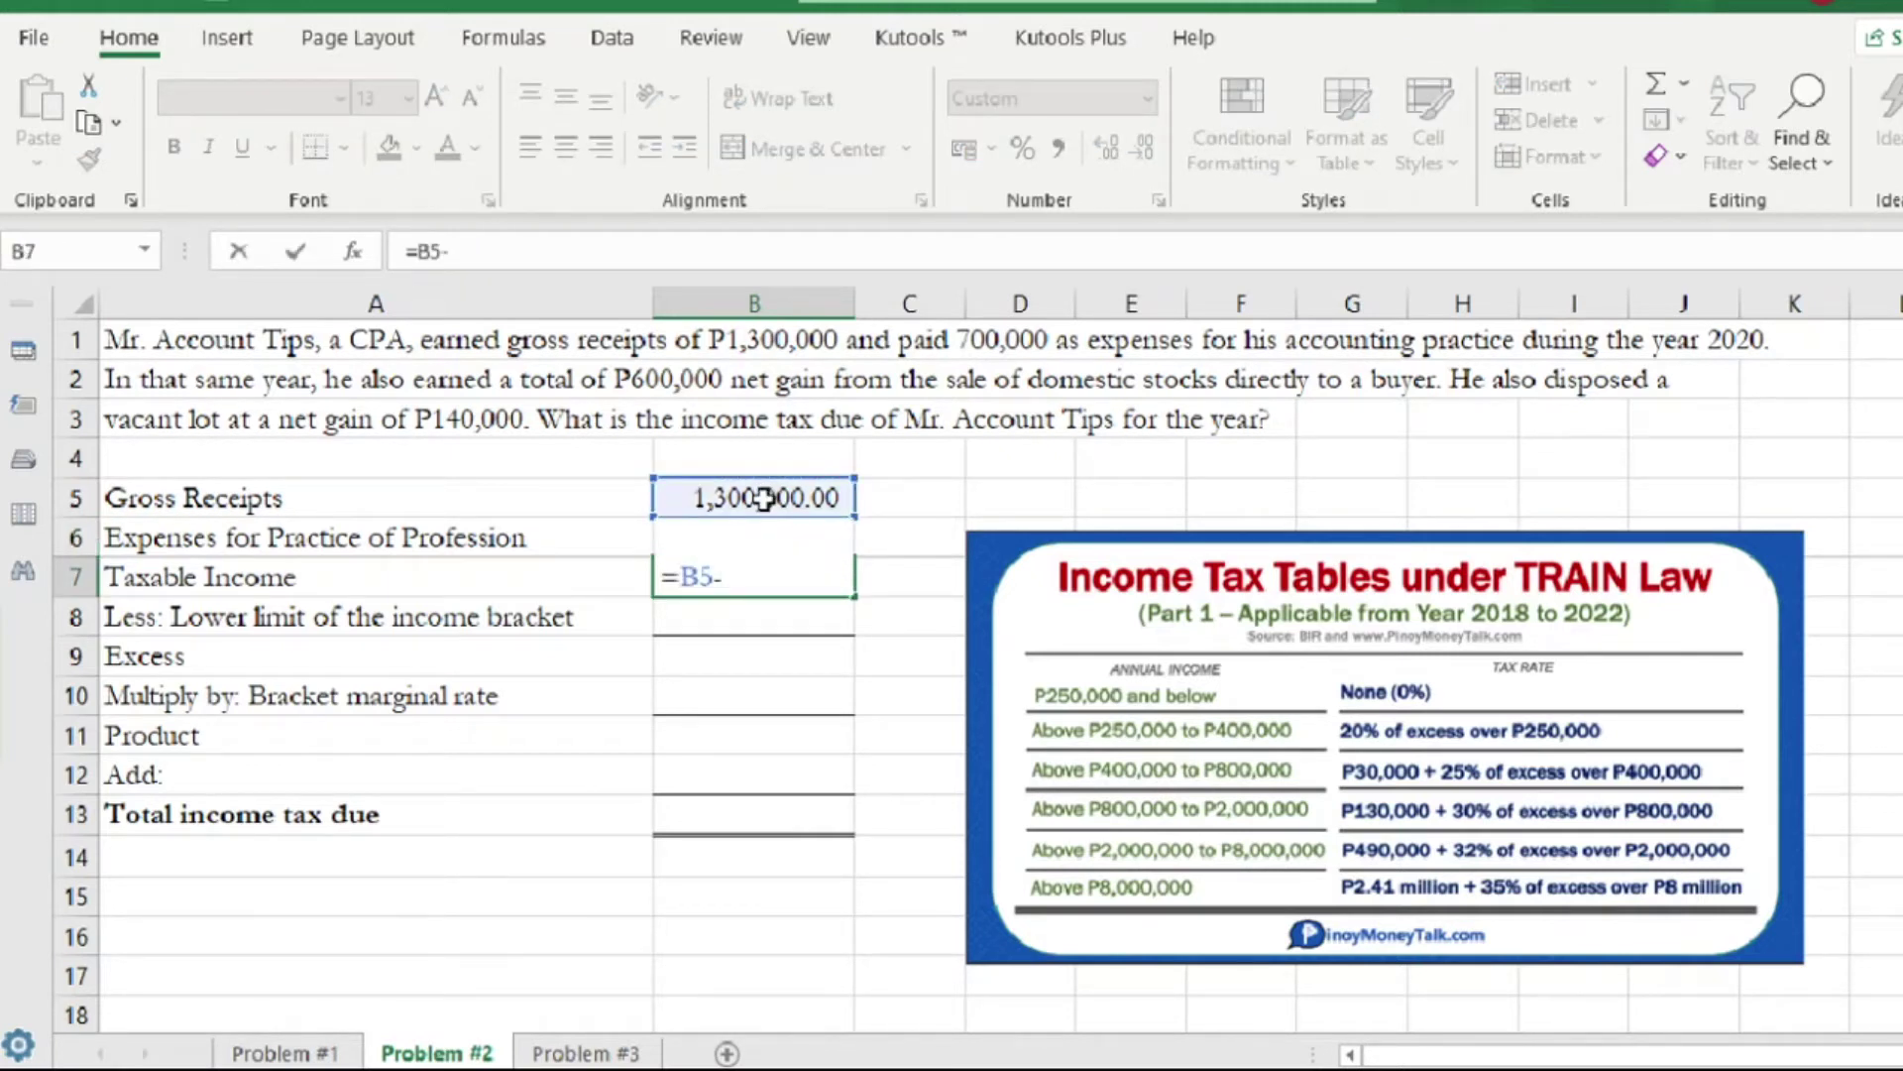
type("B6")
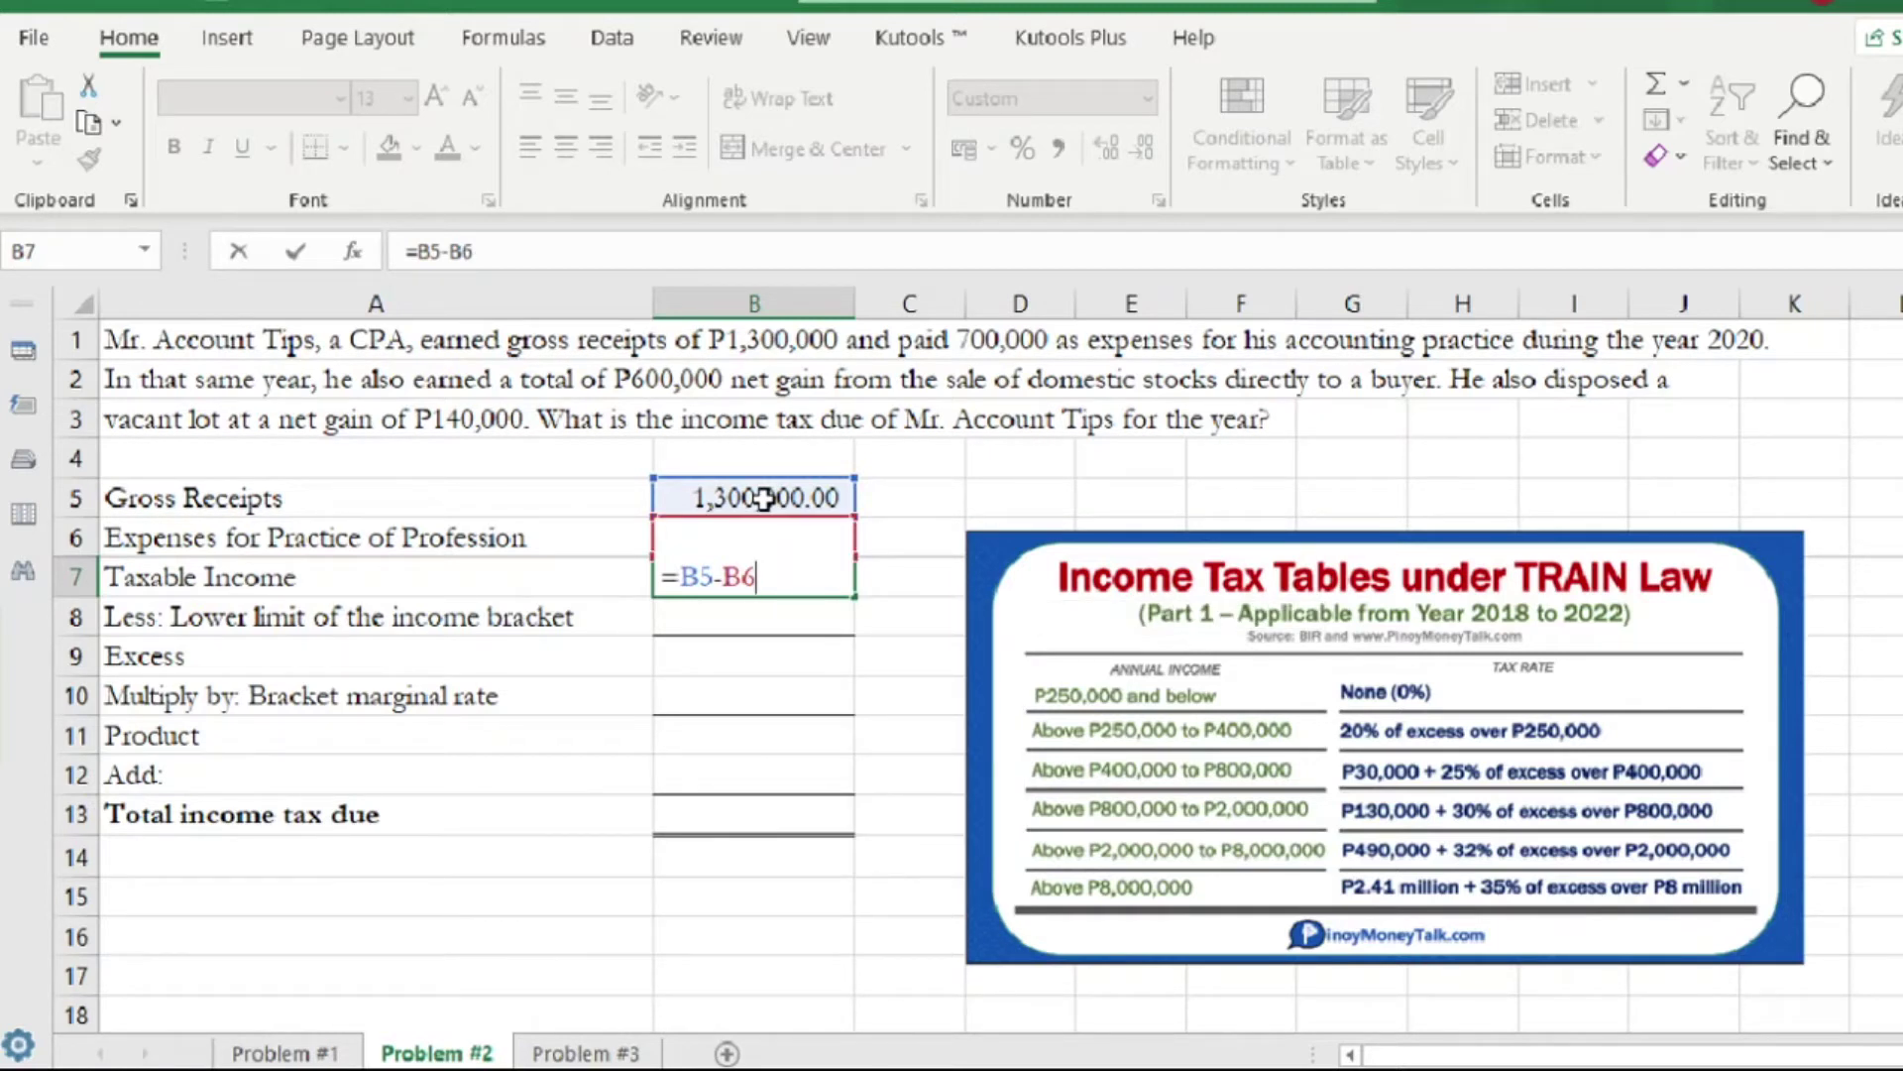
key("Return")
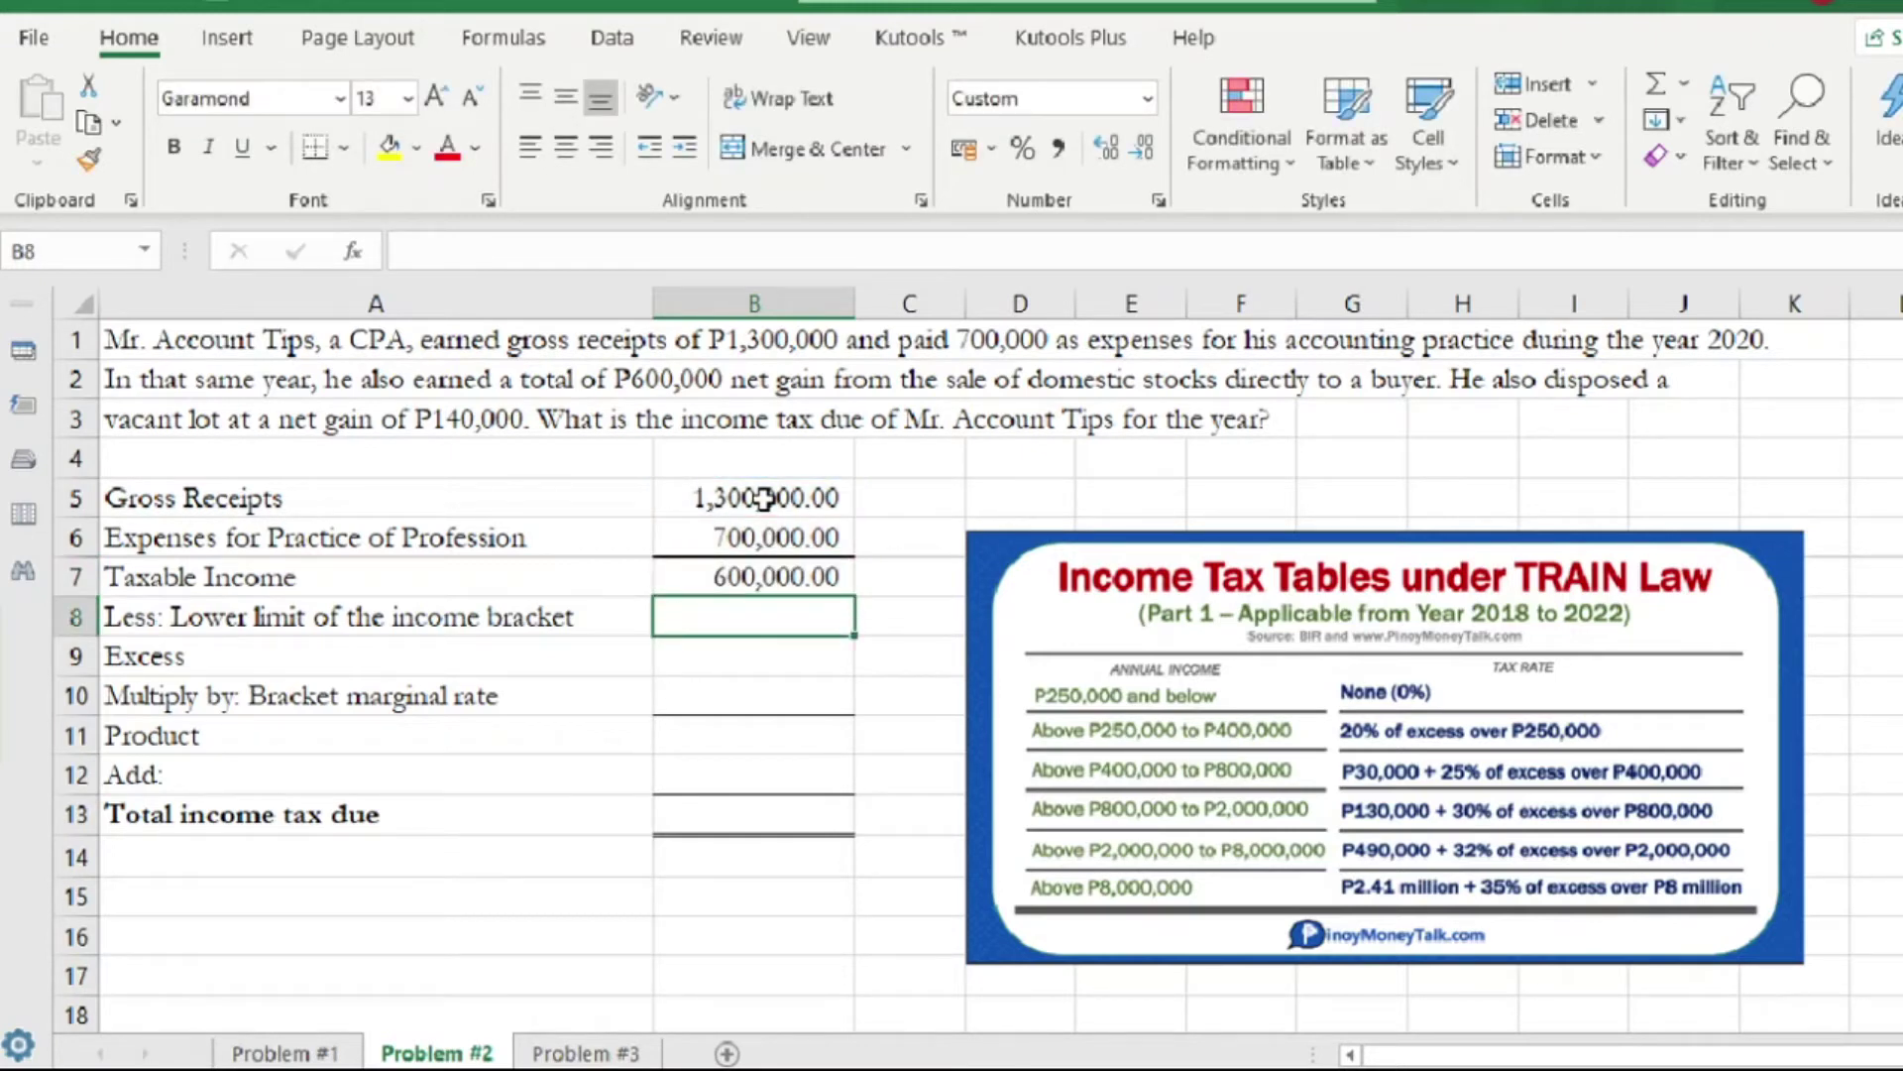
Enter 400000 in B8 as the lower limit of the income bracket.
scroll(763, 498, "down", 1)
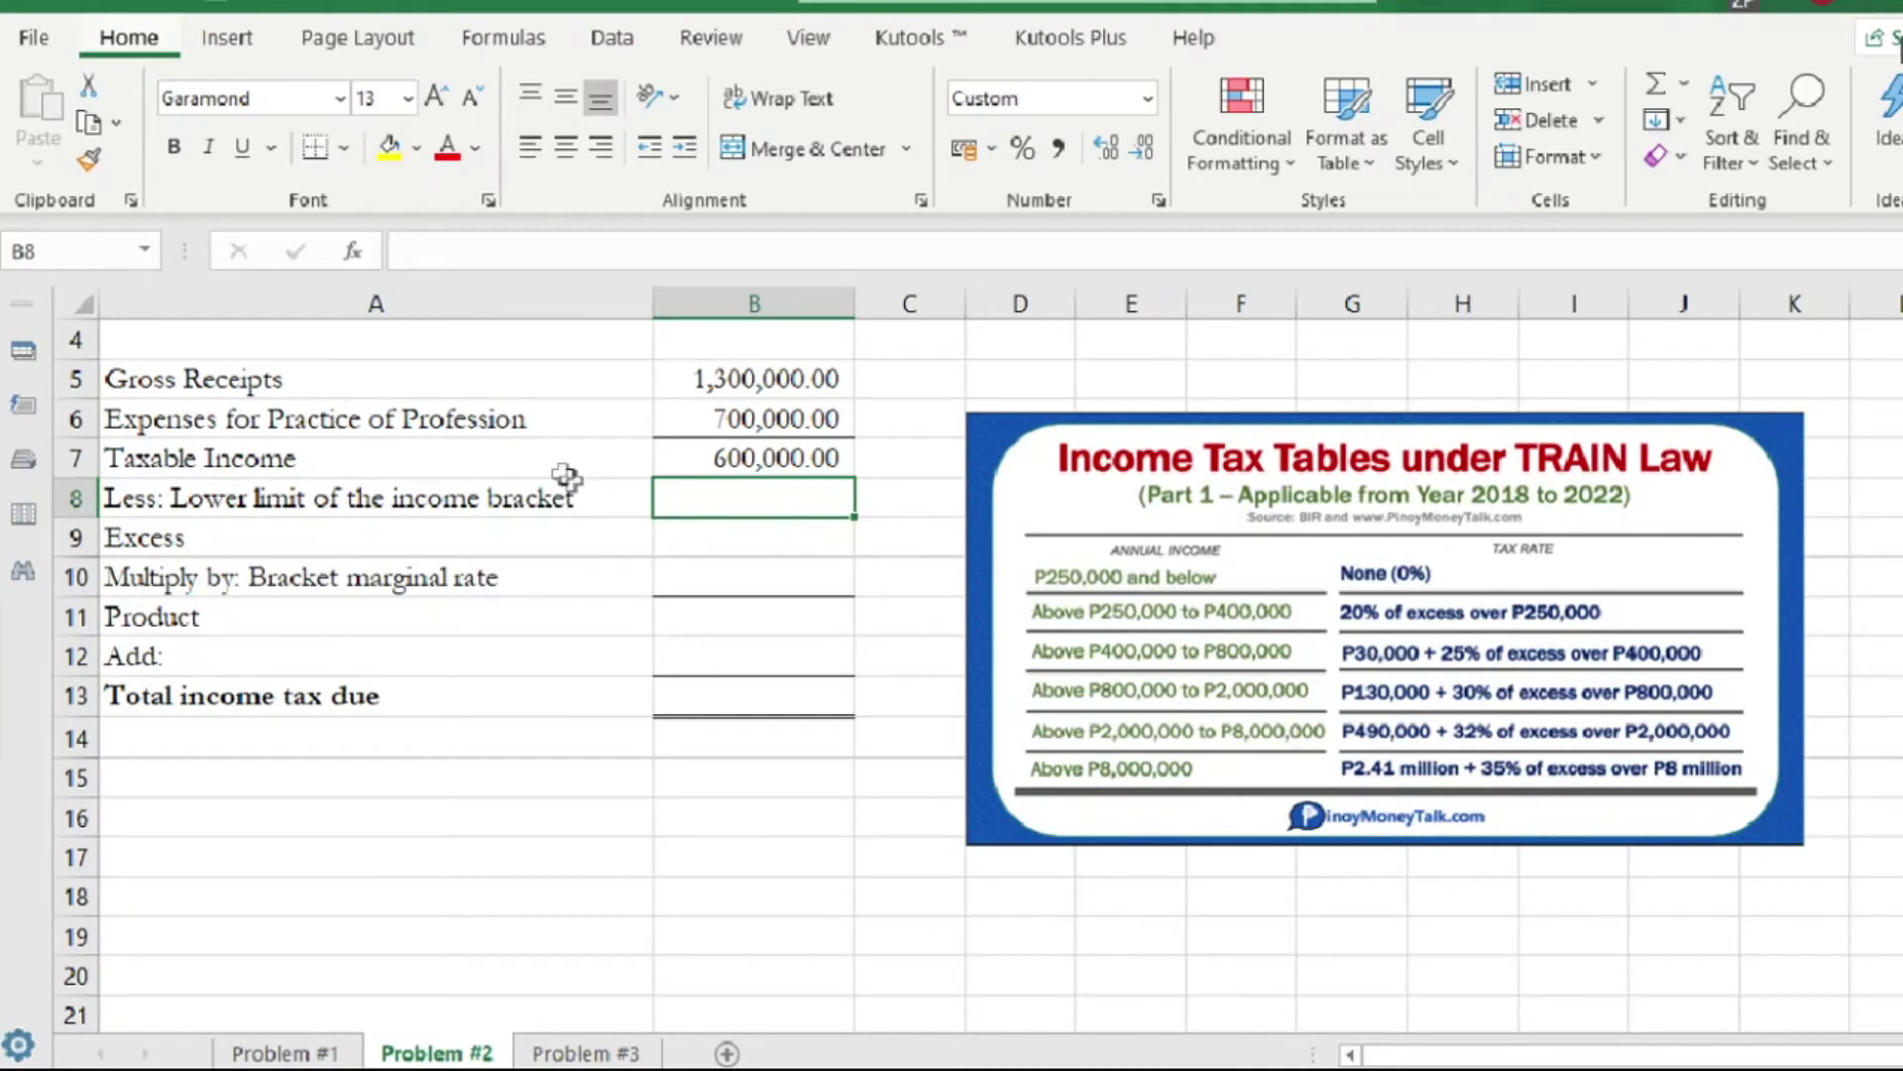
double_click(760, 505)
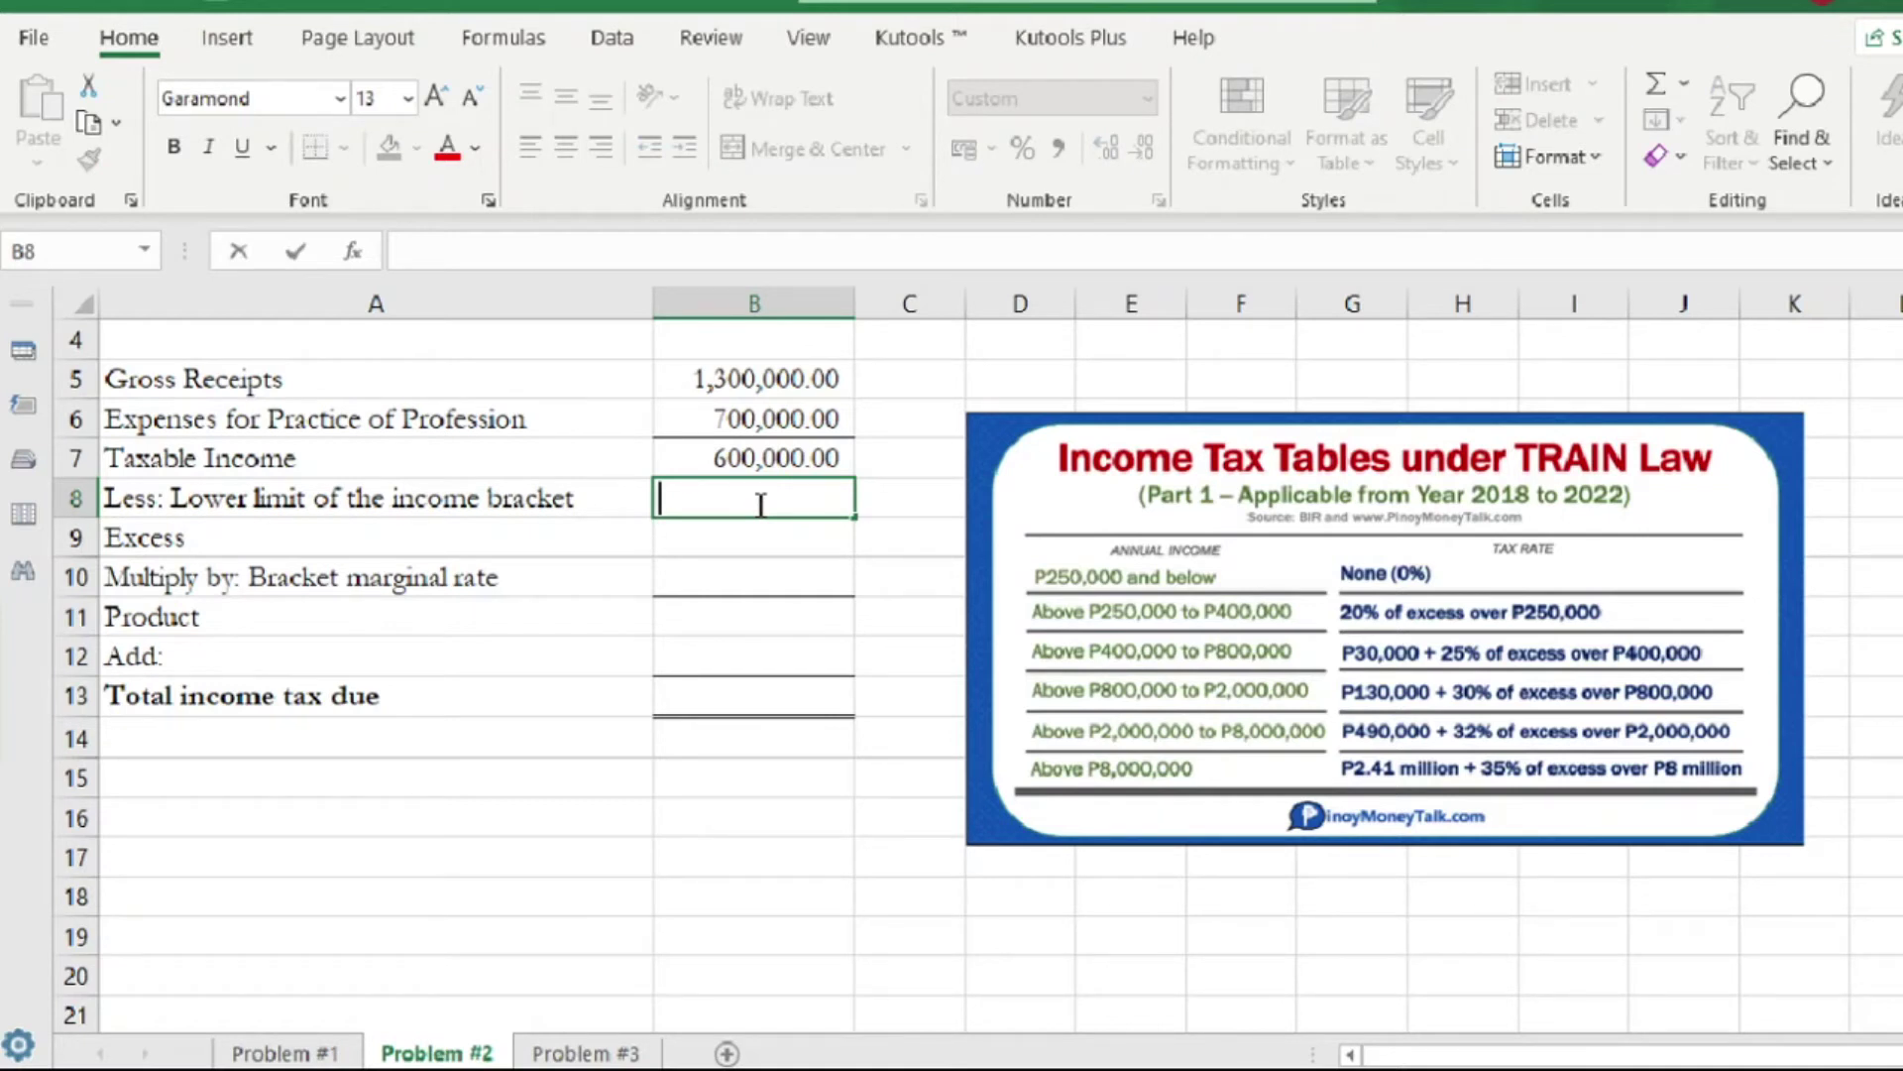
type("400,000")
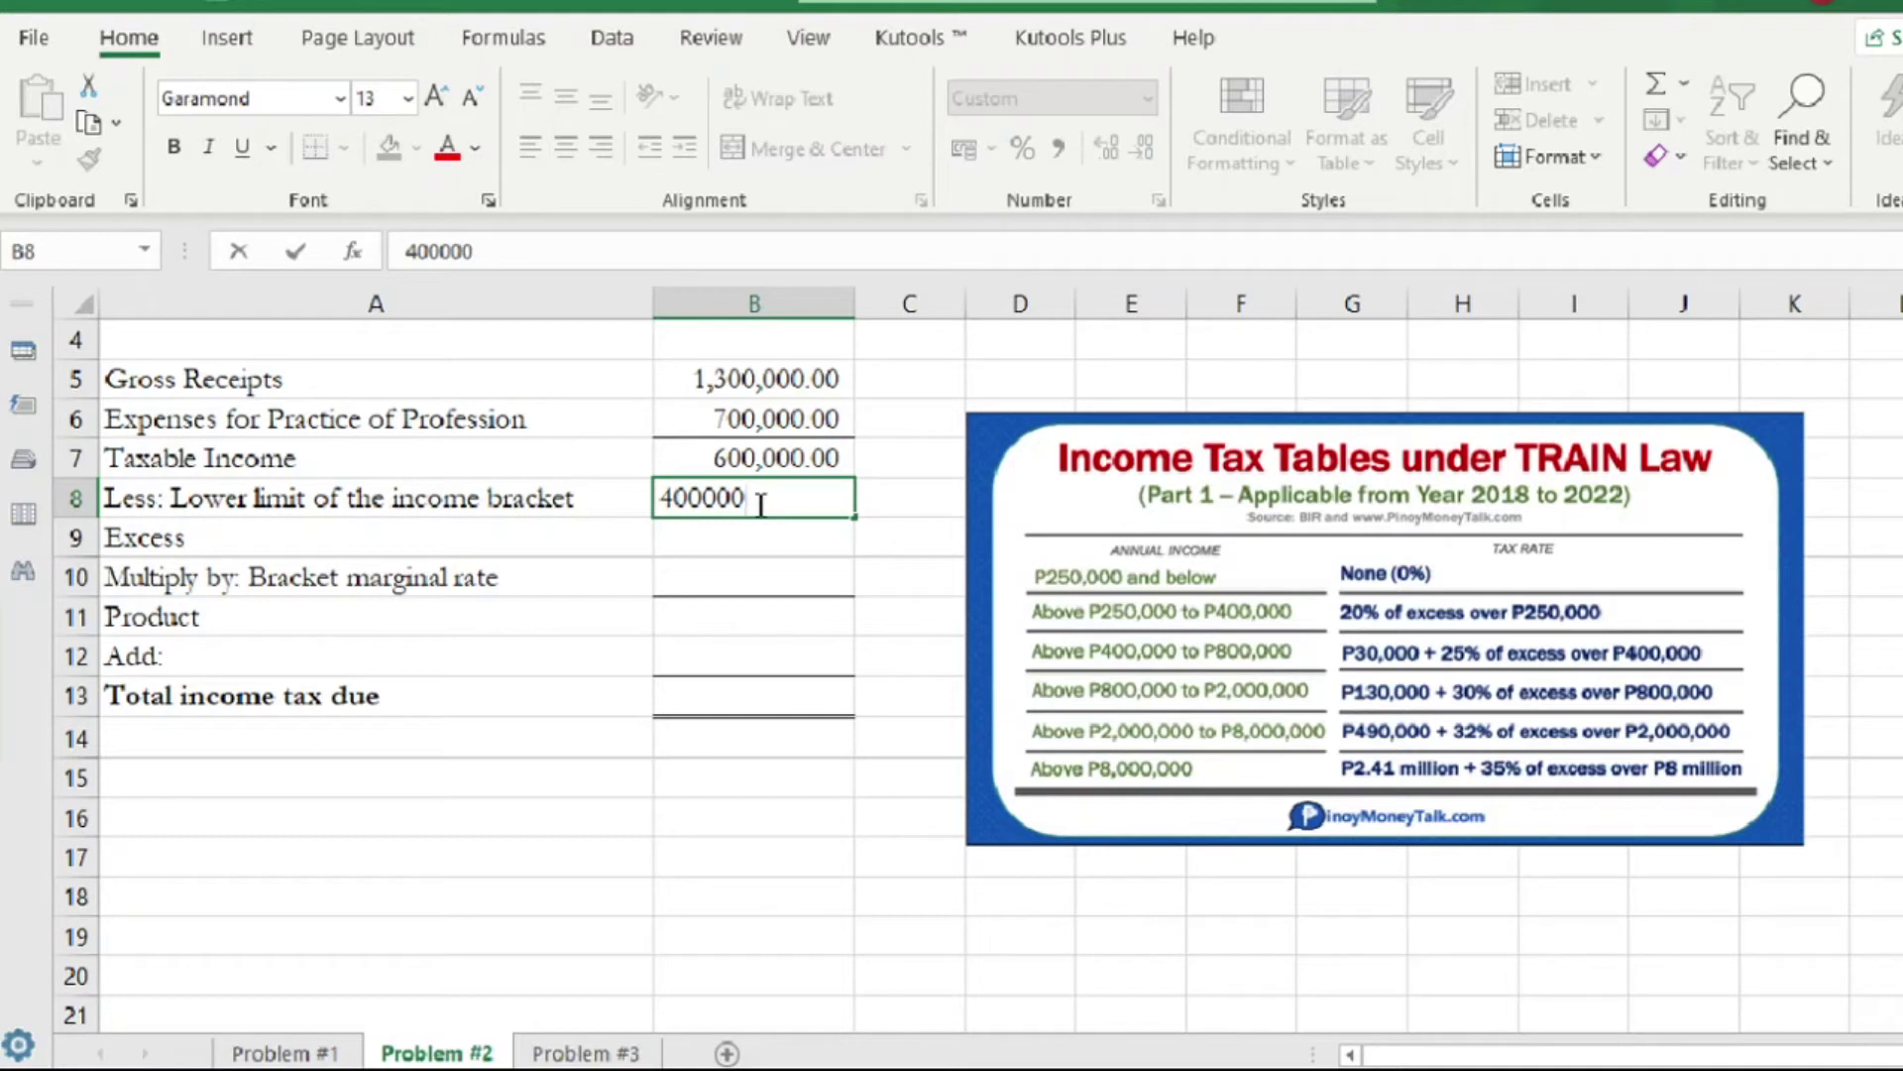
Calculate the Excess in B9 by subtracting the bracket's lower limit from taxable income with =B7-B8.
left_click(769, 530)
type("=")
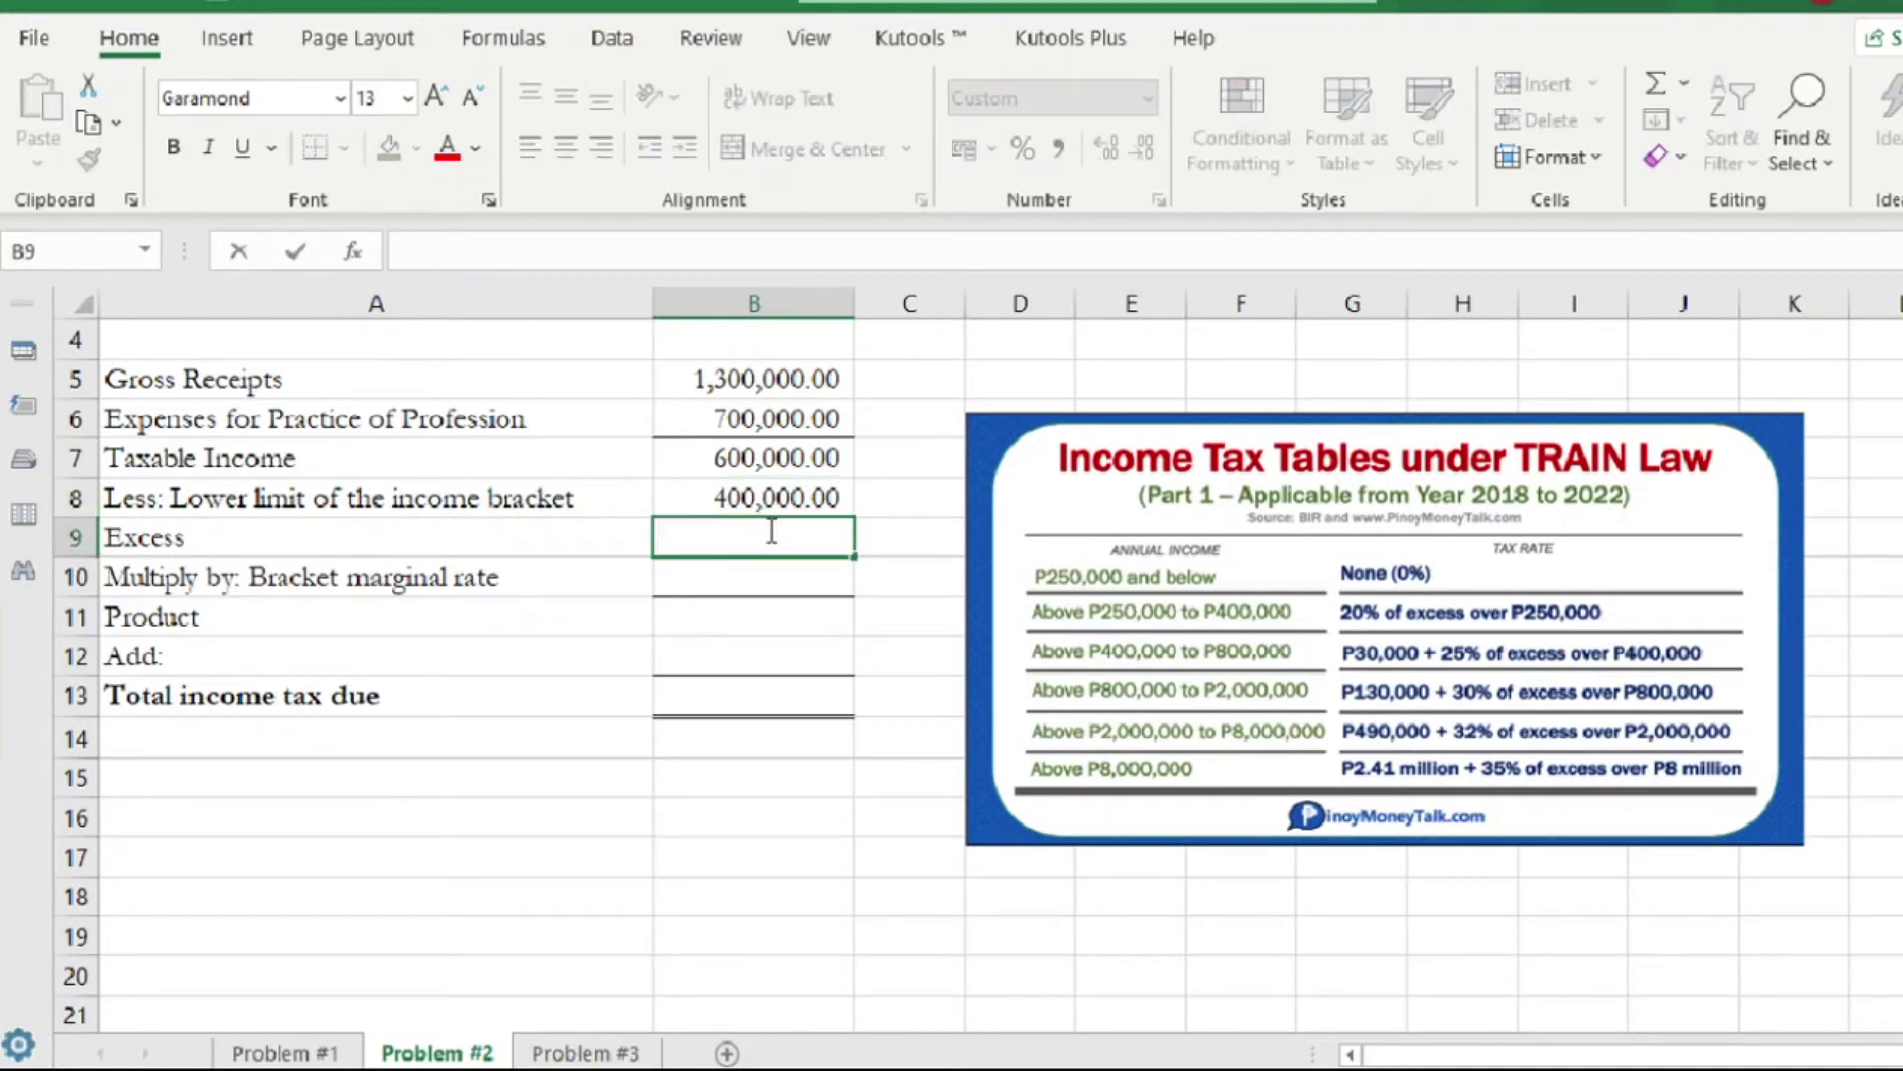
left_click(803, 458)
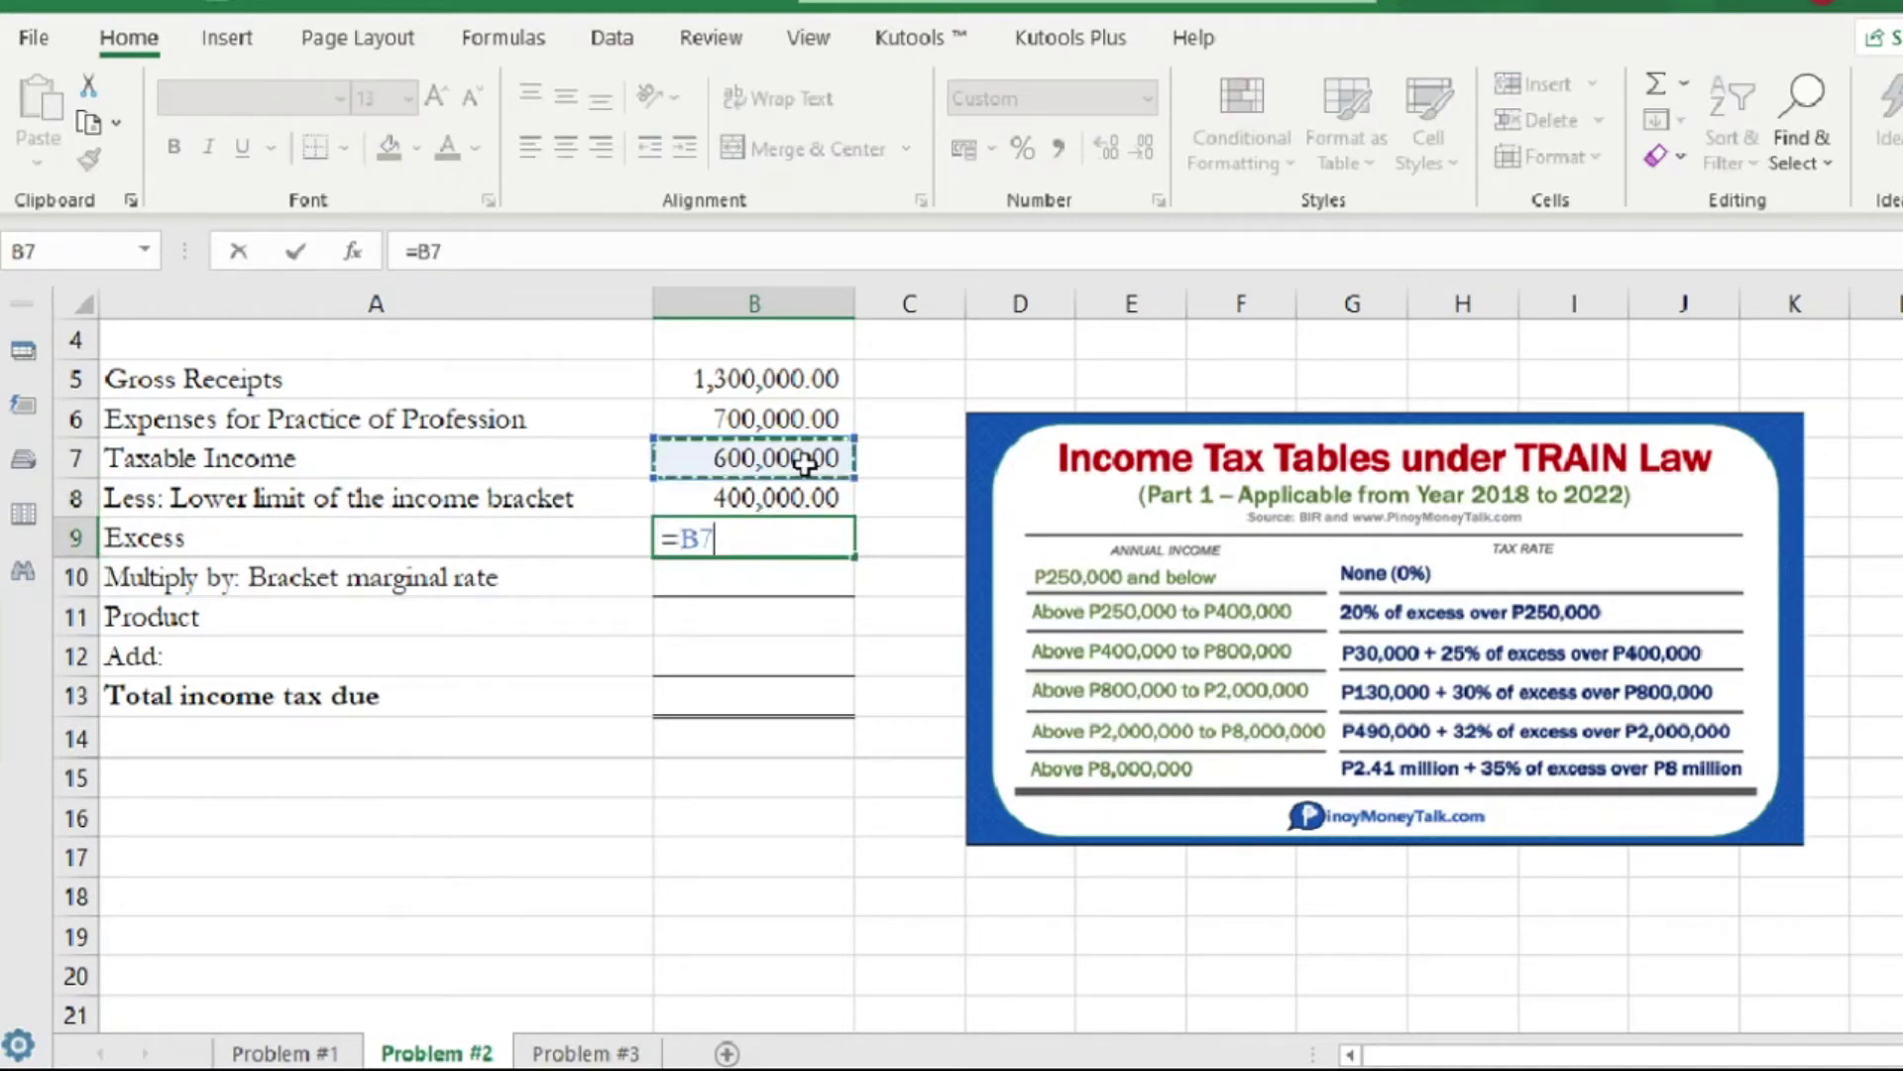
type("-B8")
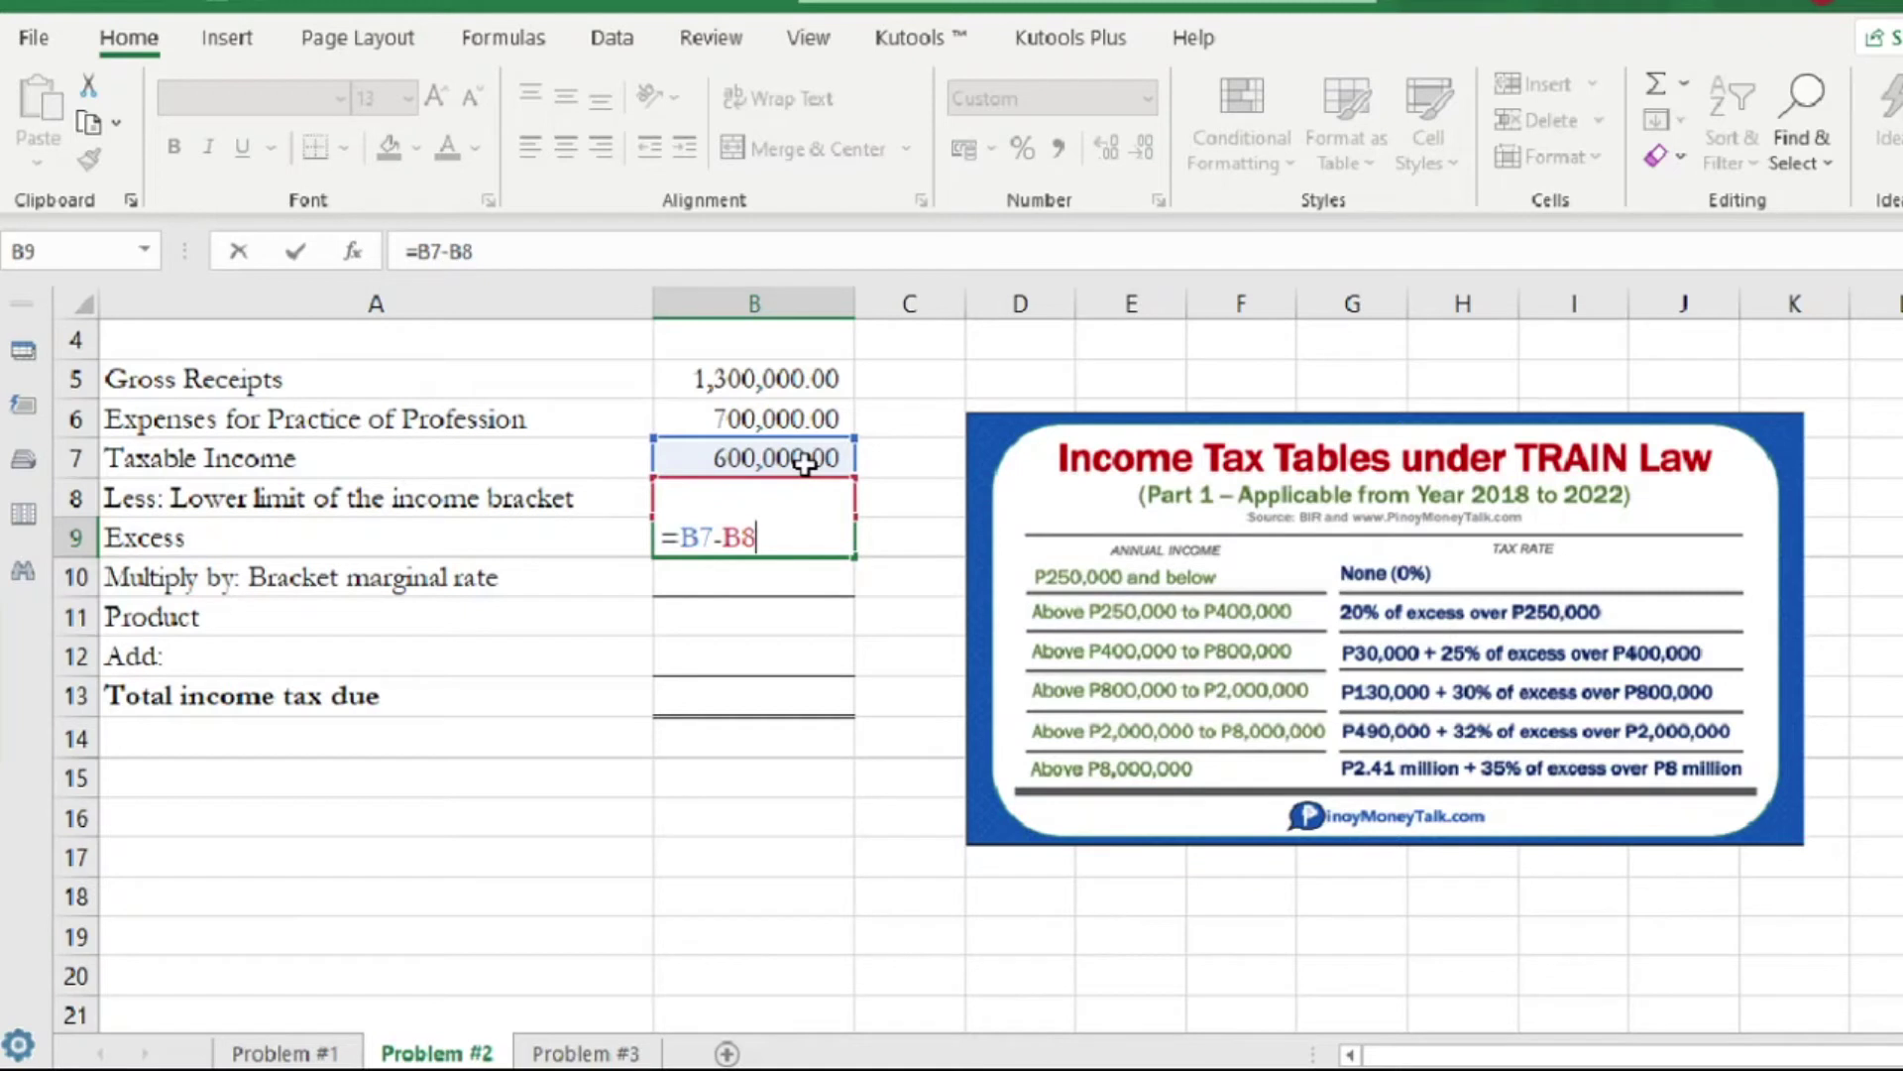
key("Return")
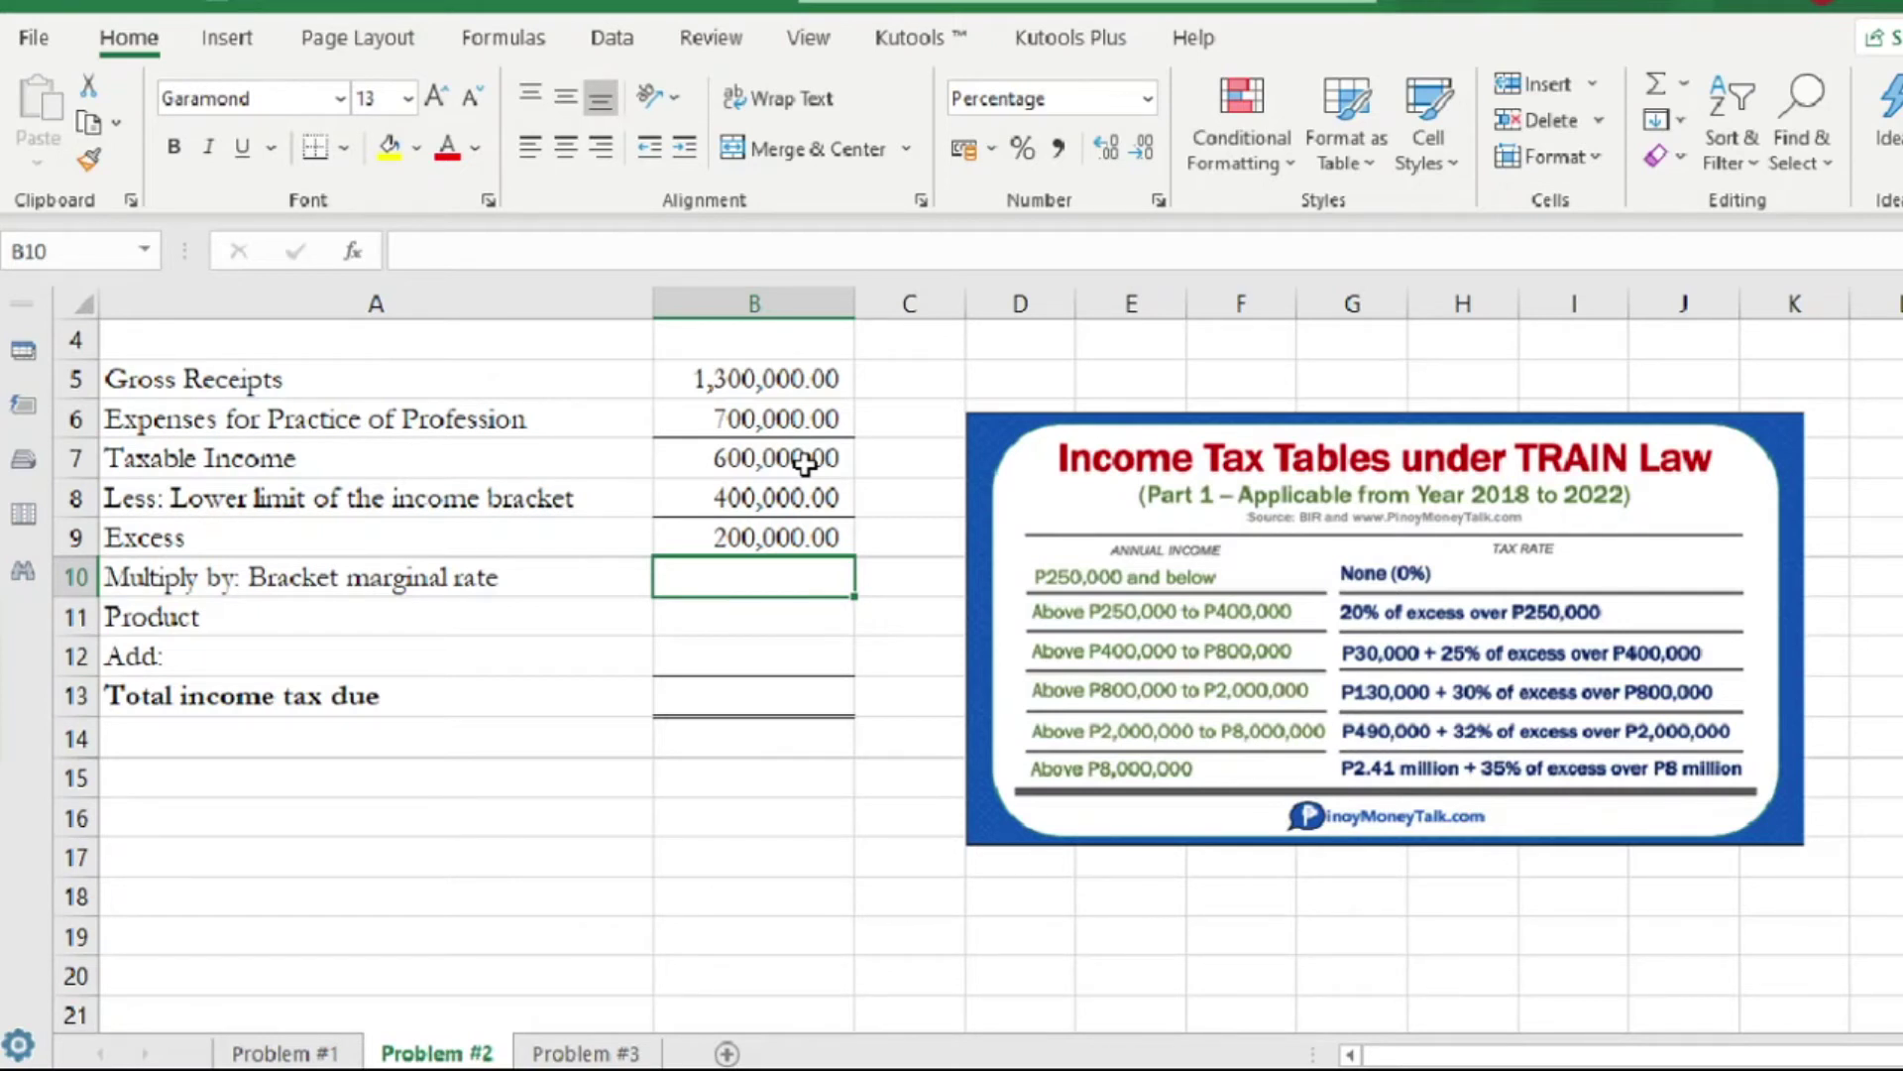
Set the bracket marginal rate in B10 to 25%.
double_click(770, 579)
type("25")
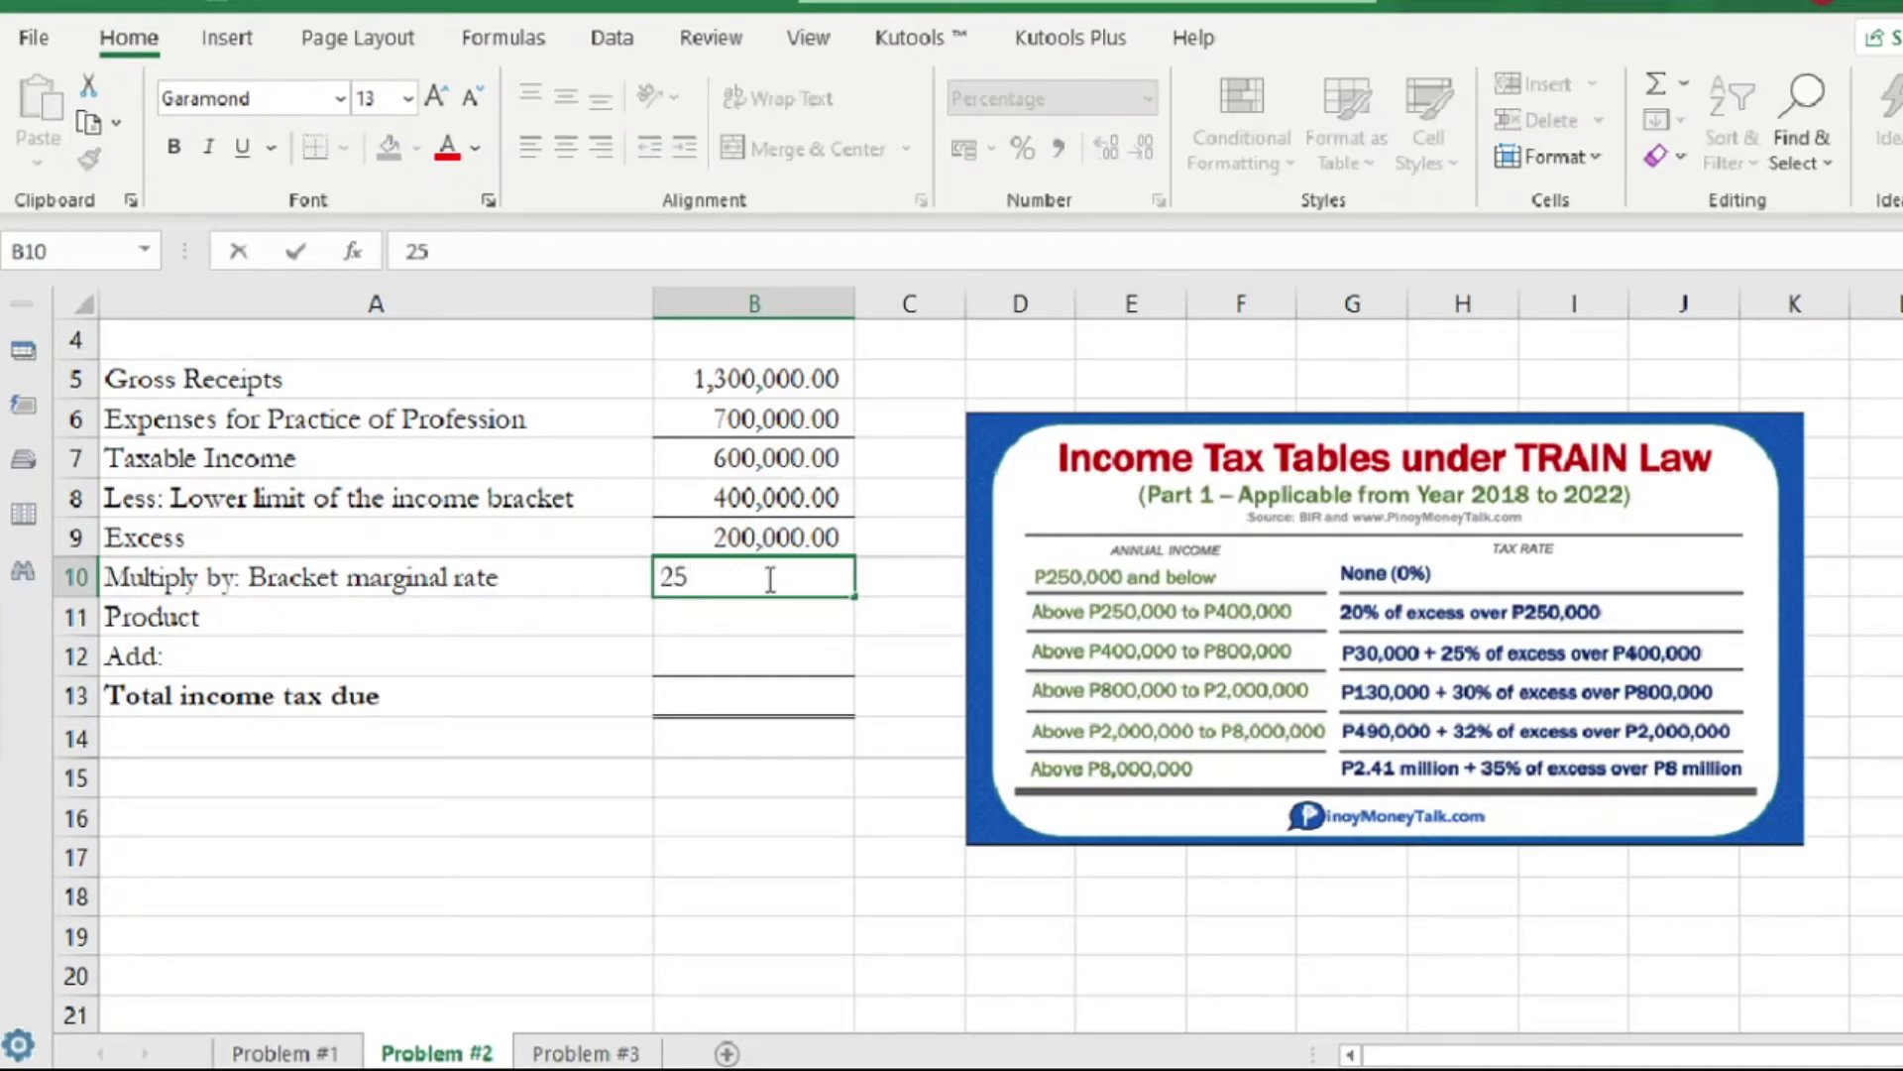
left_click(808, 647)
left_click(820, 572)
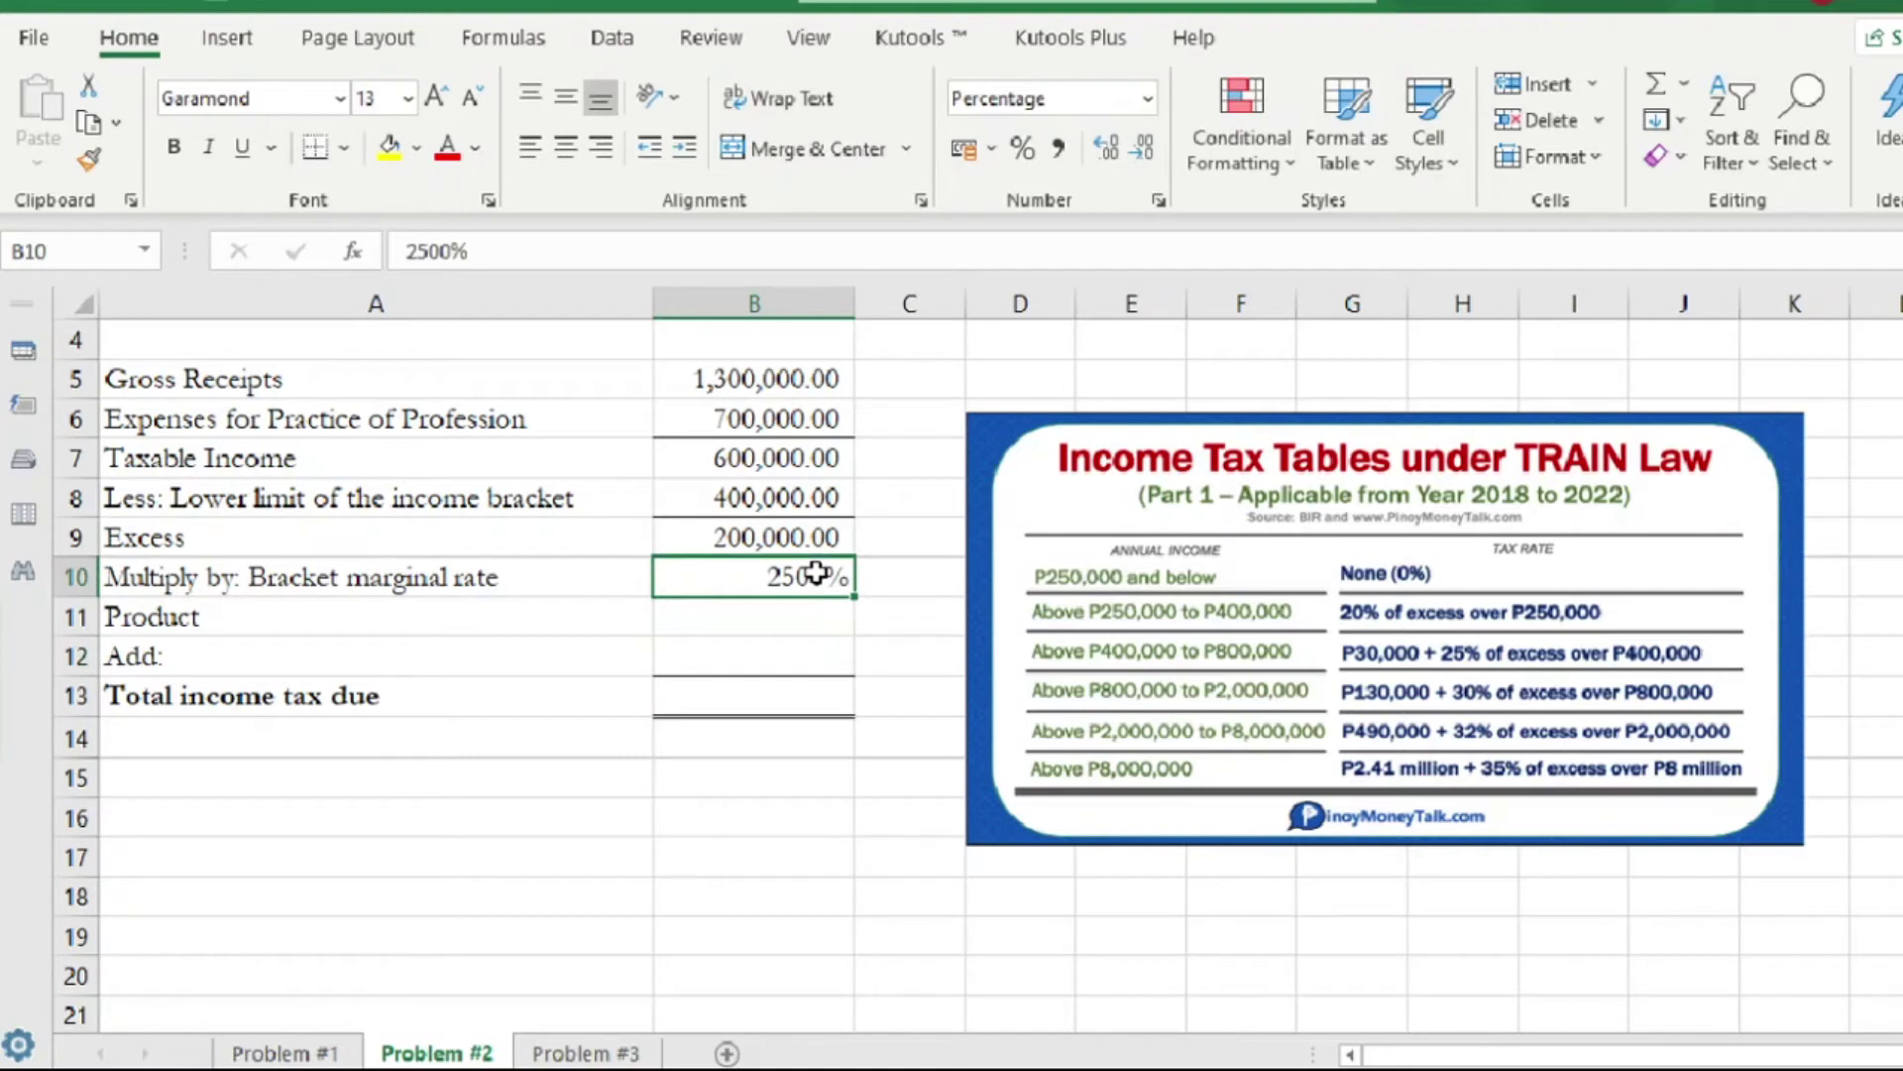
double_click(829, 579)
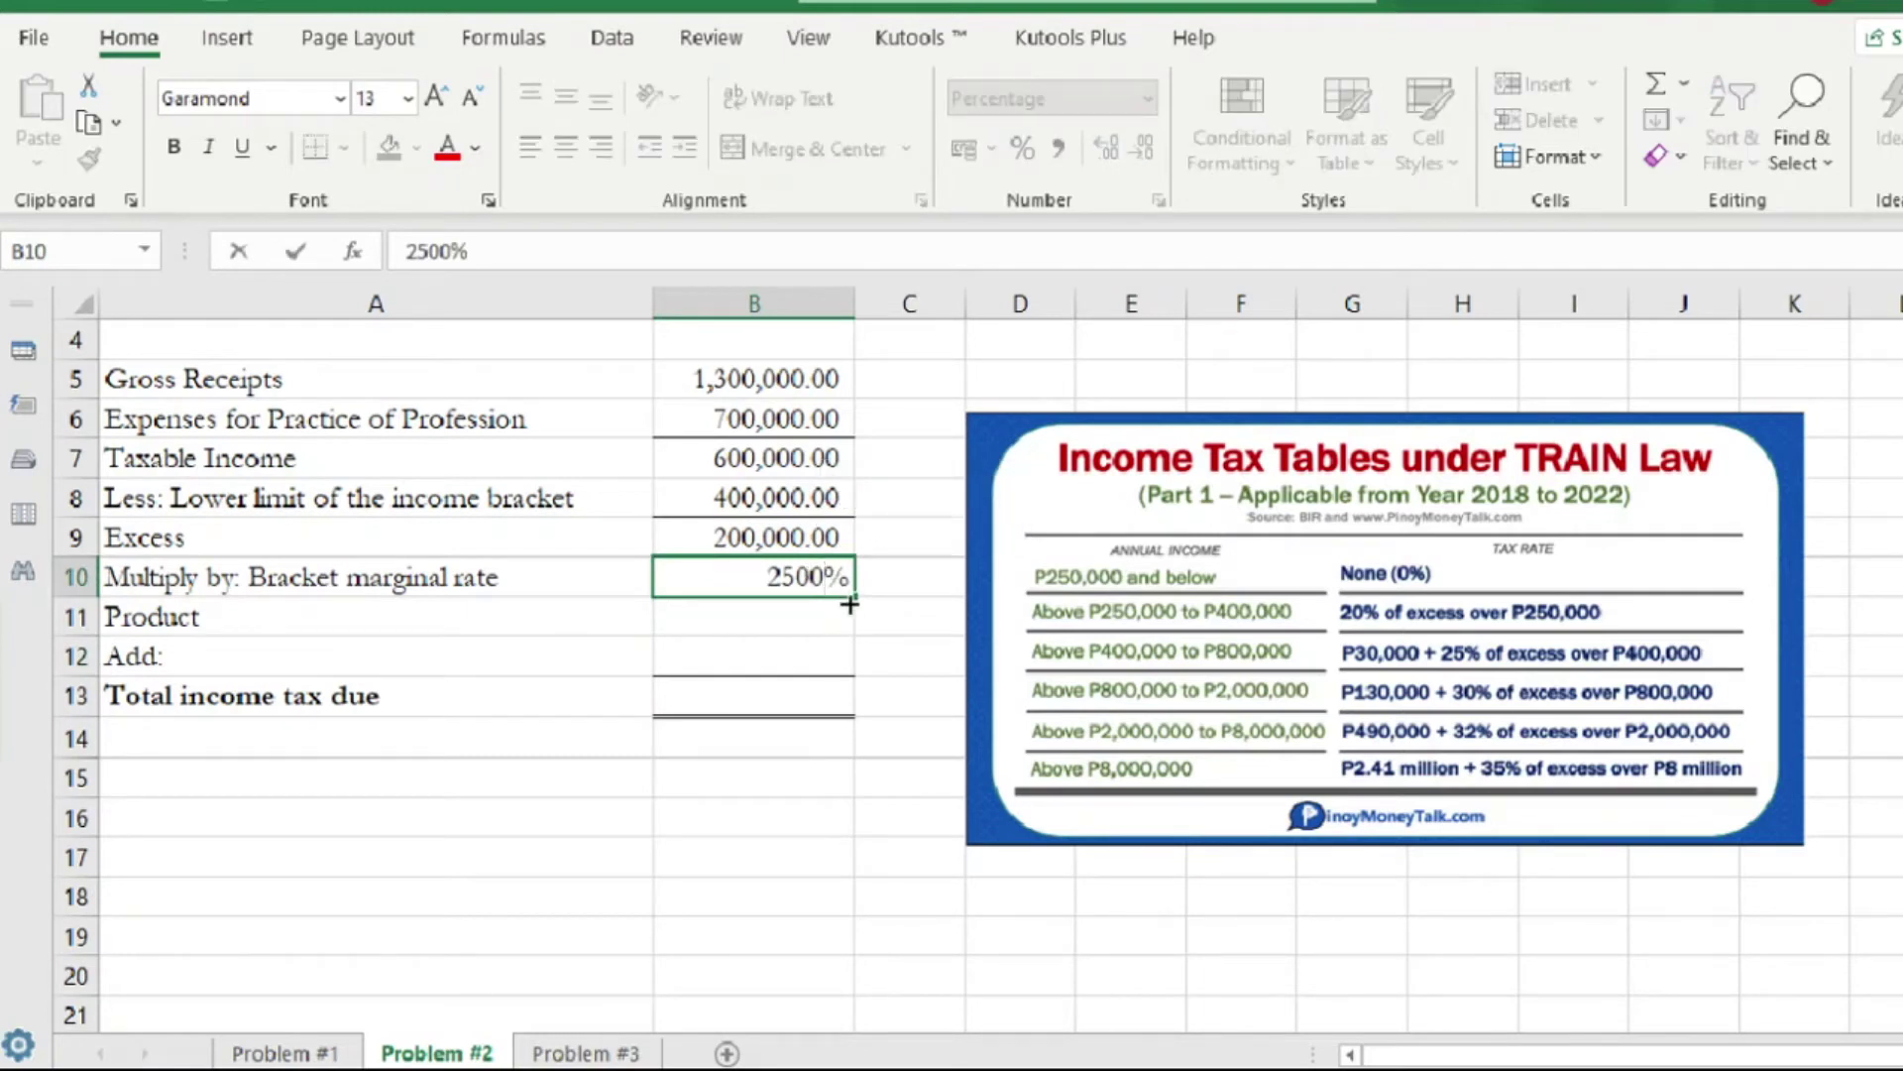
key("BackSpace")
key("BackSpace")
Calculate the Product in B11 by multiplying the excess by the marginal rate with =B9*B10.
left_click(807, 607)
type("=")
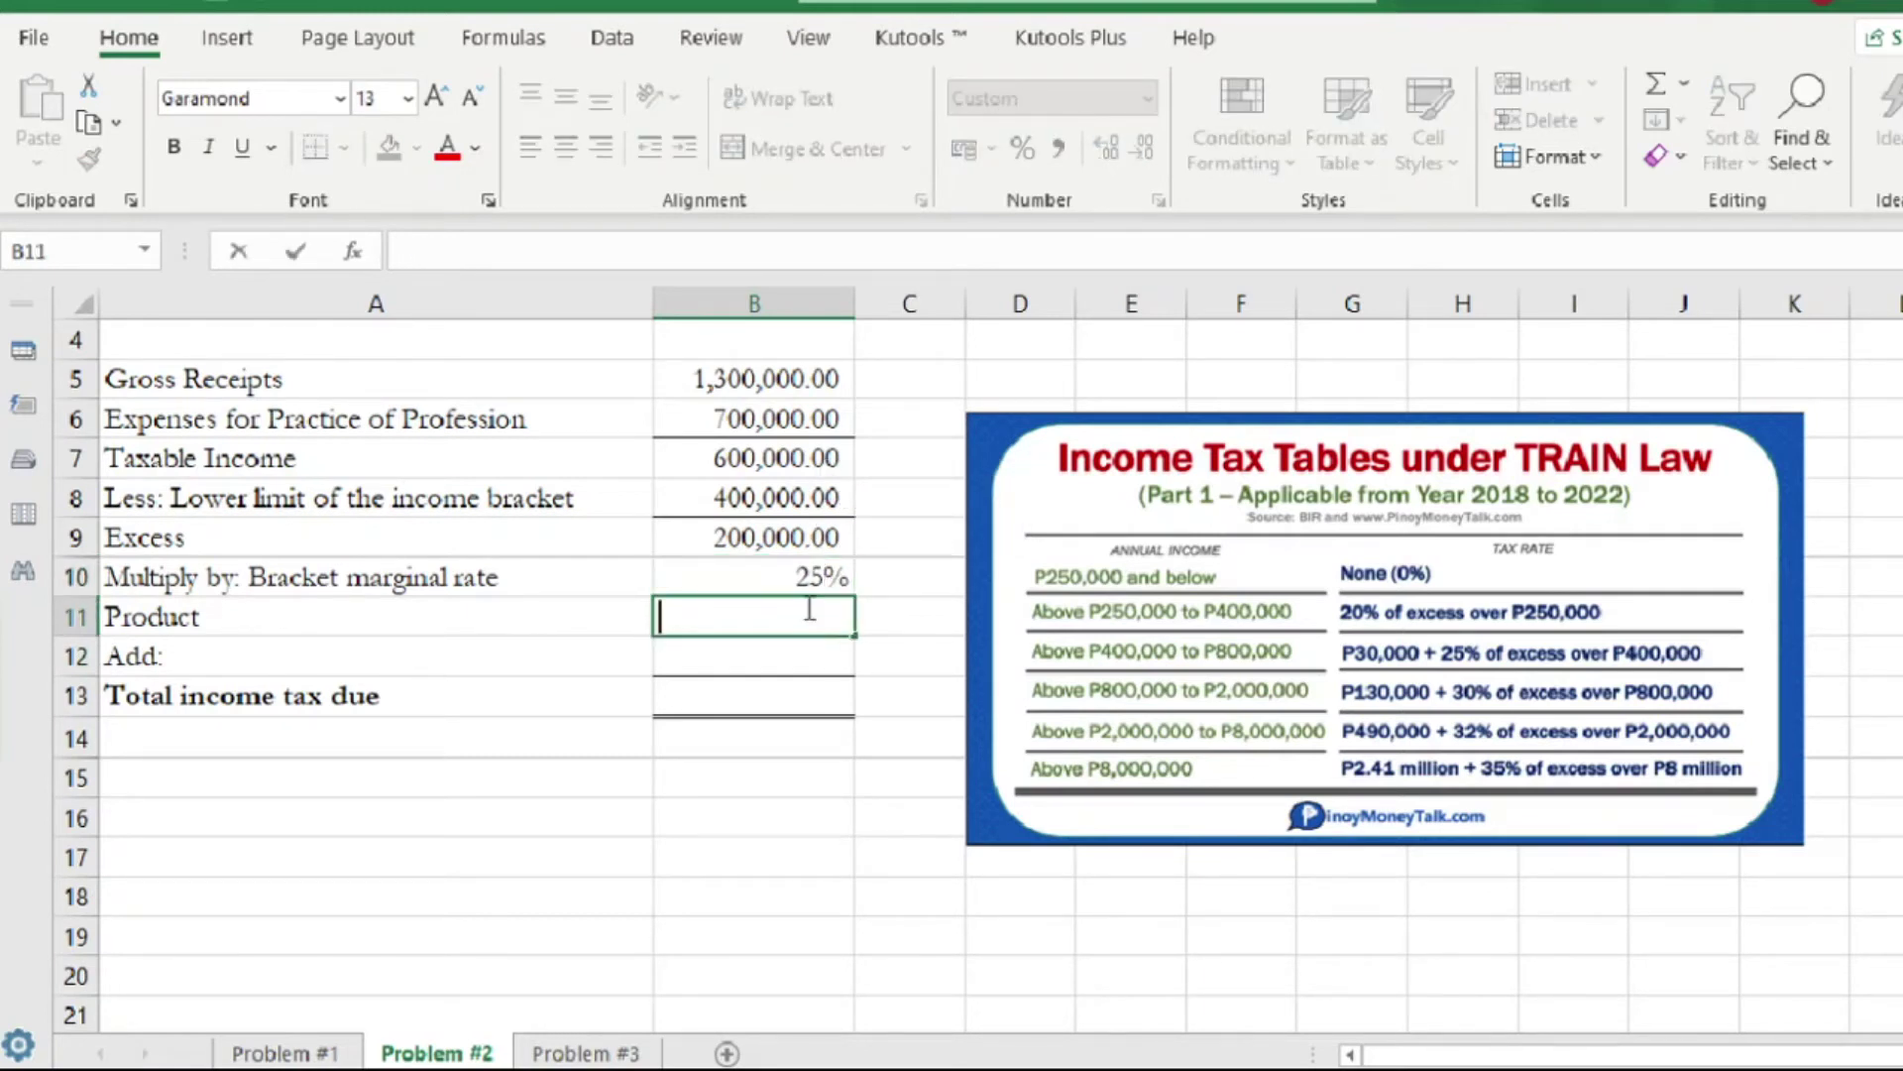
left_click(805, 537)
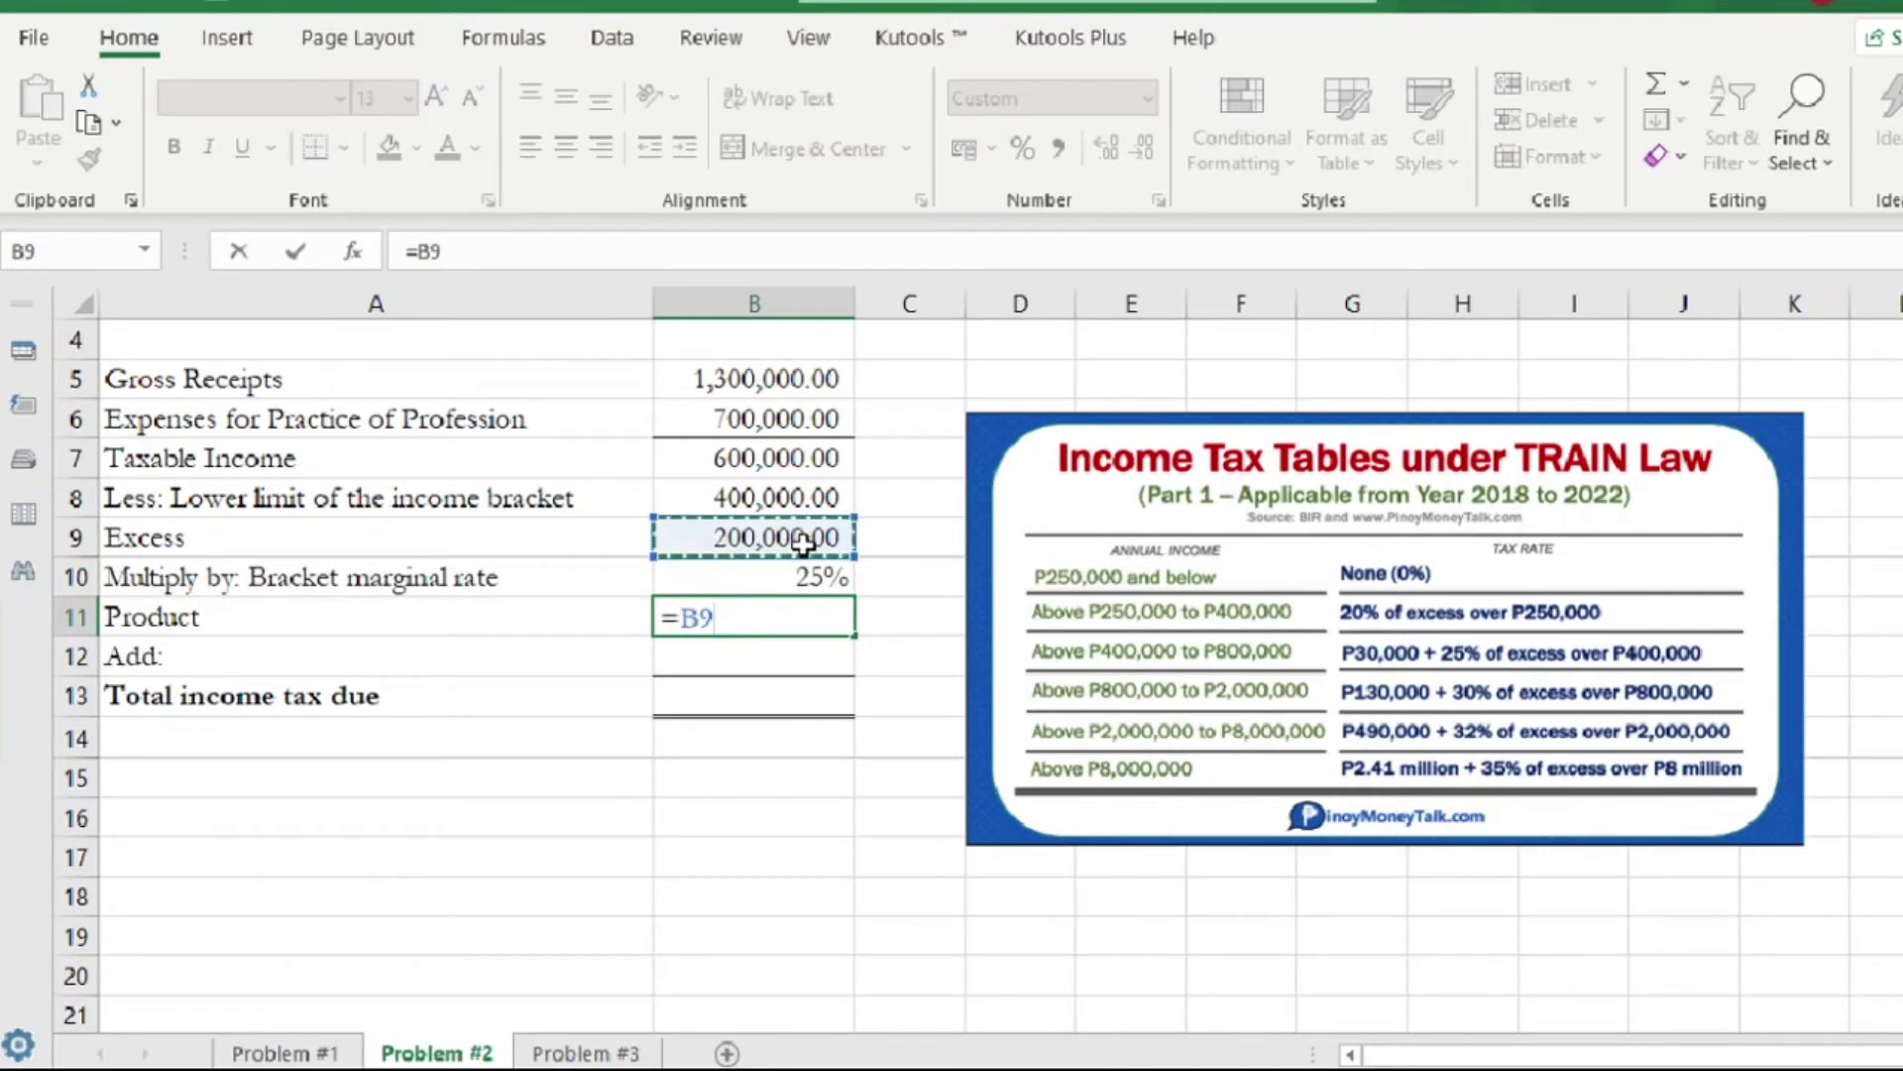
type("*")
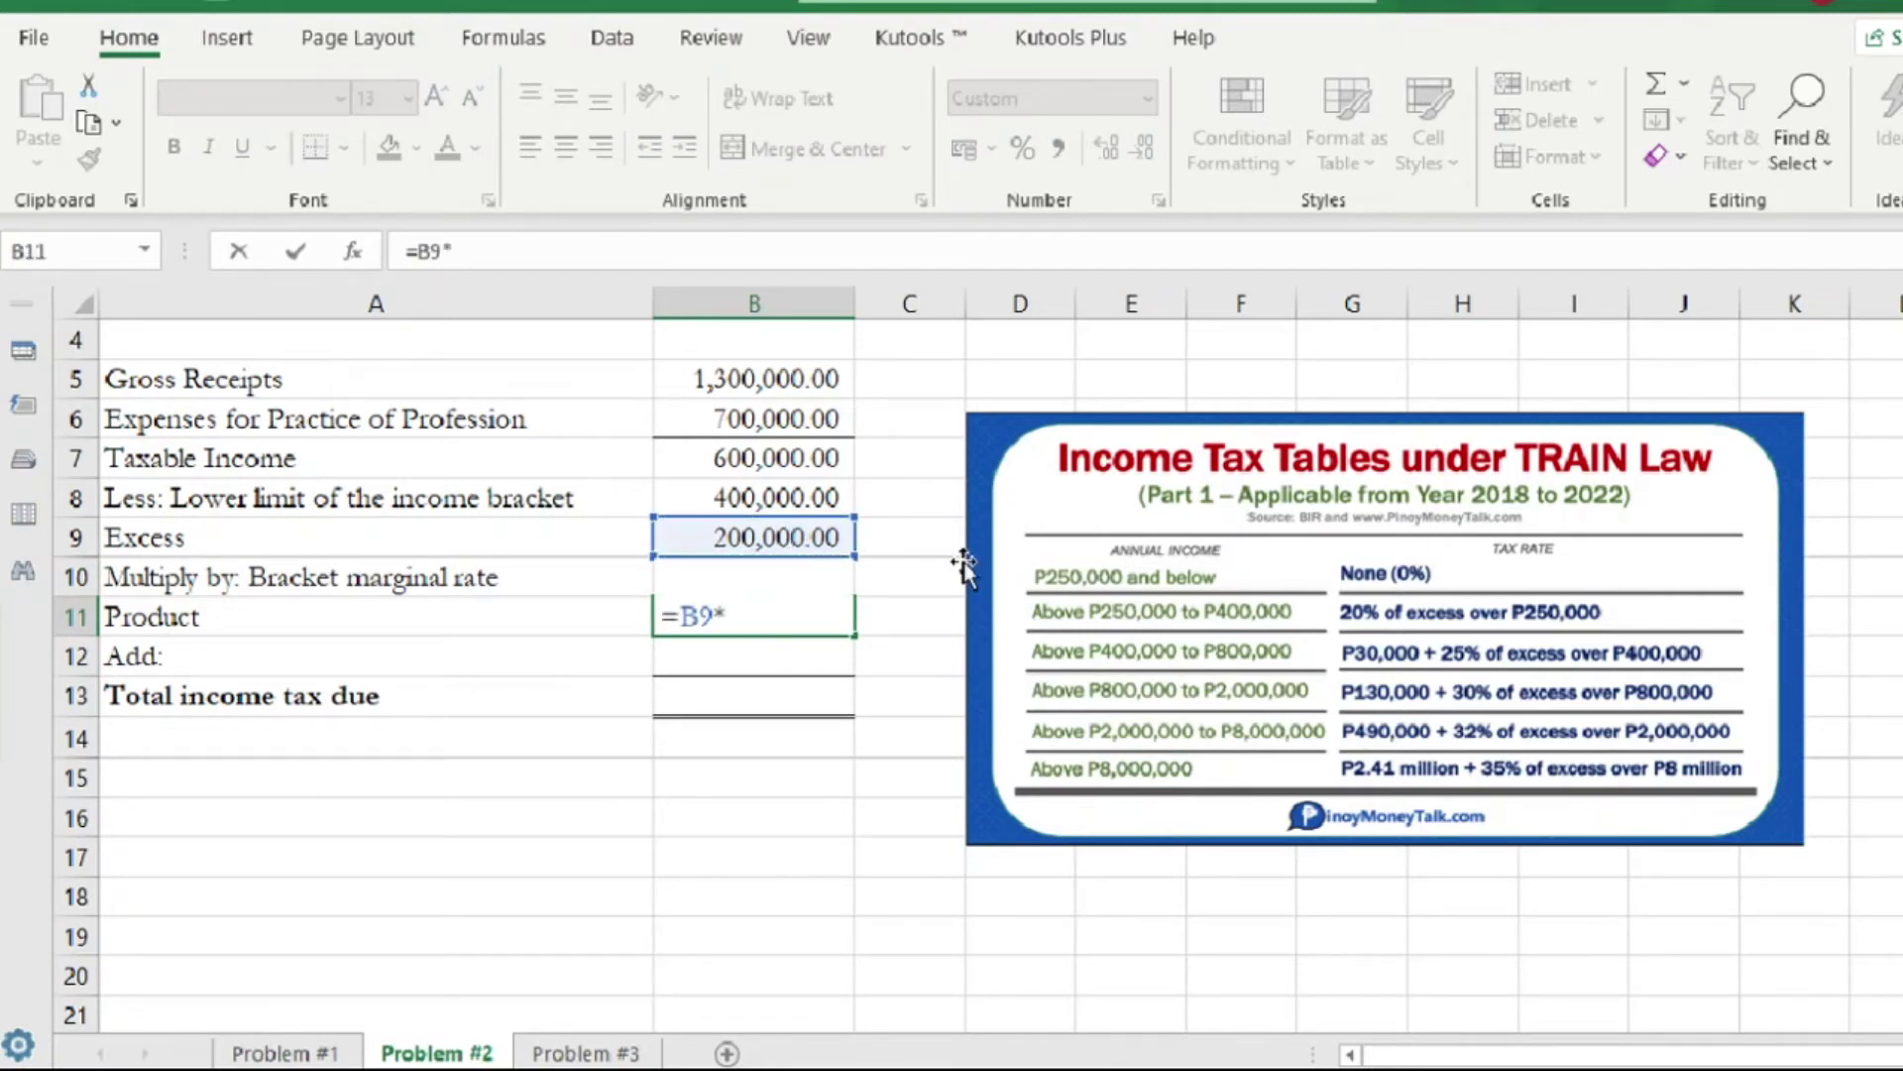
type("B10")
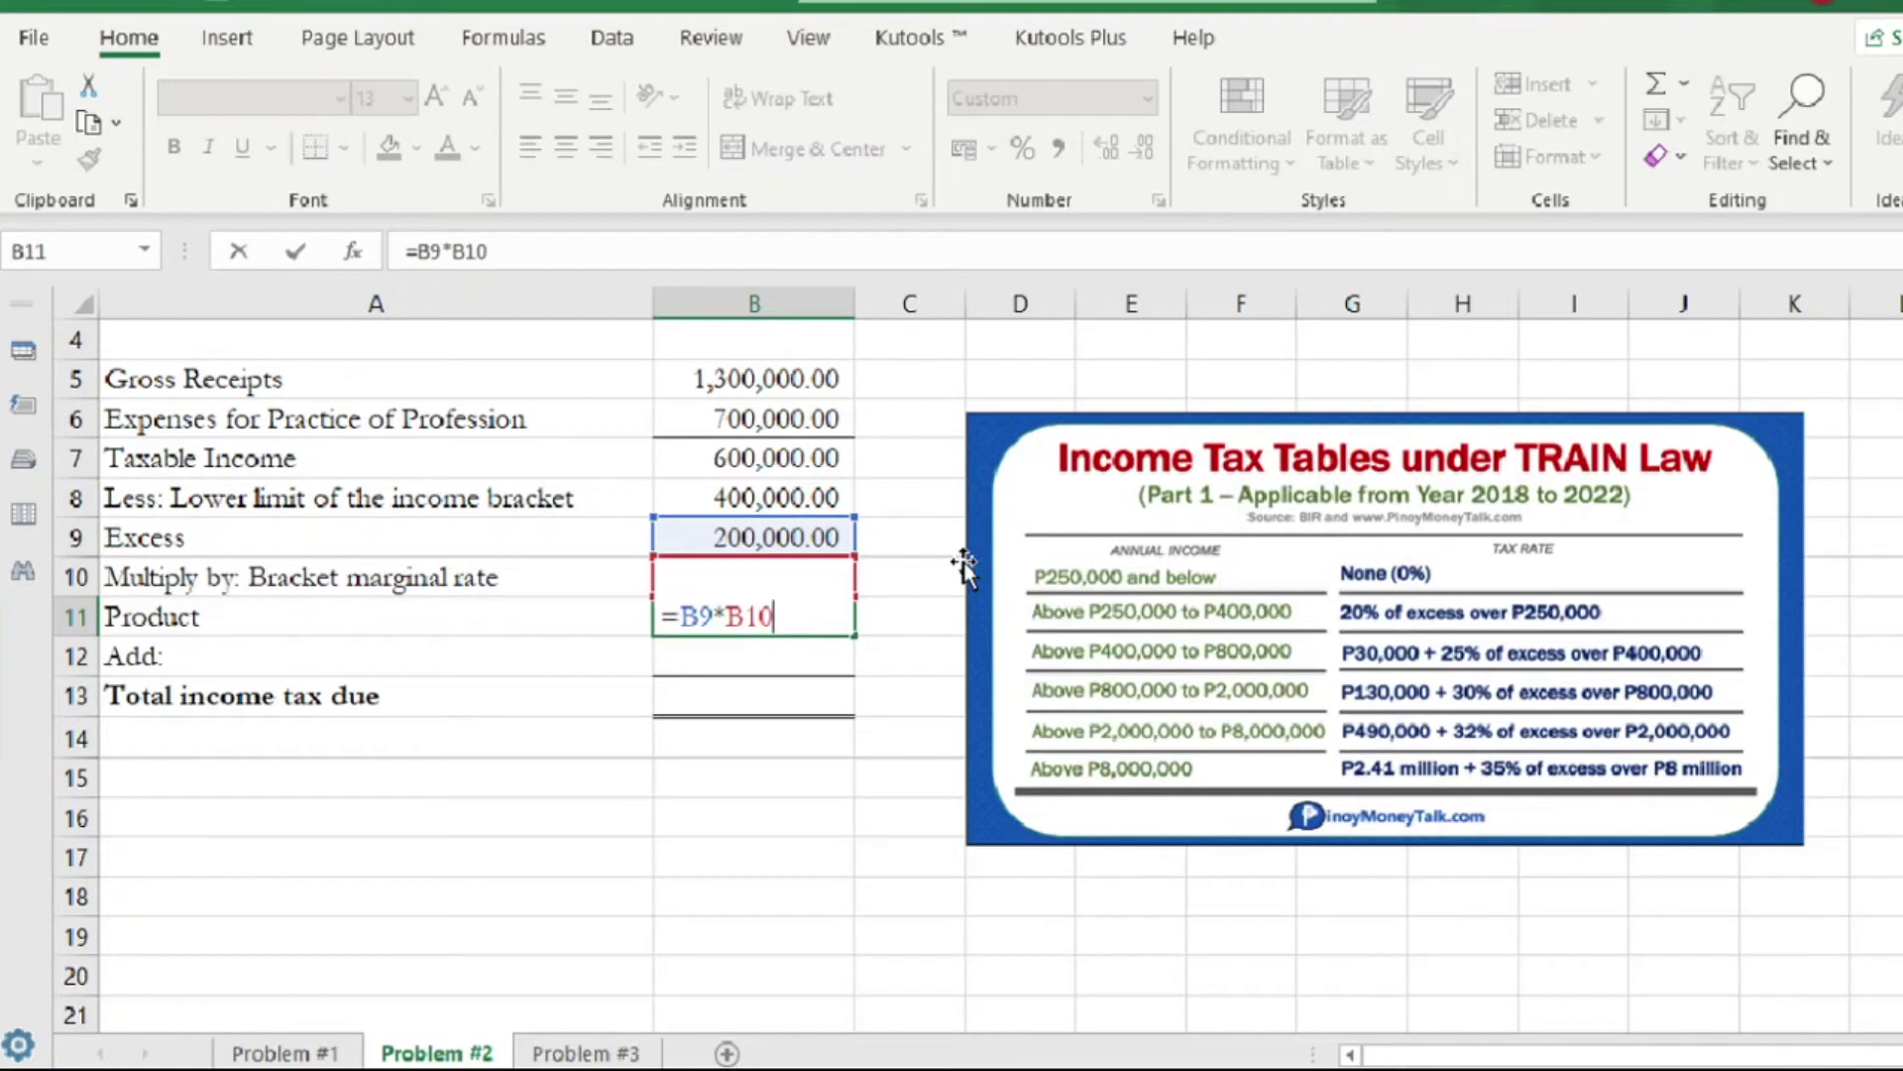
key("Return")
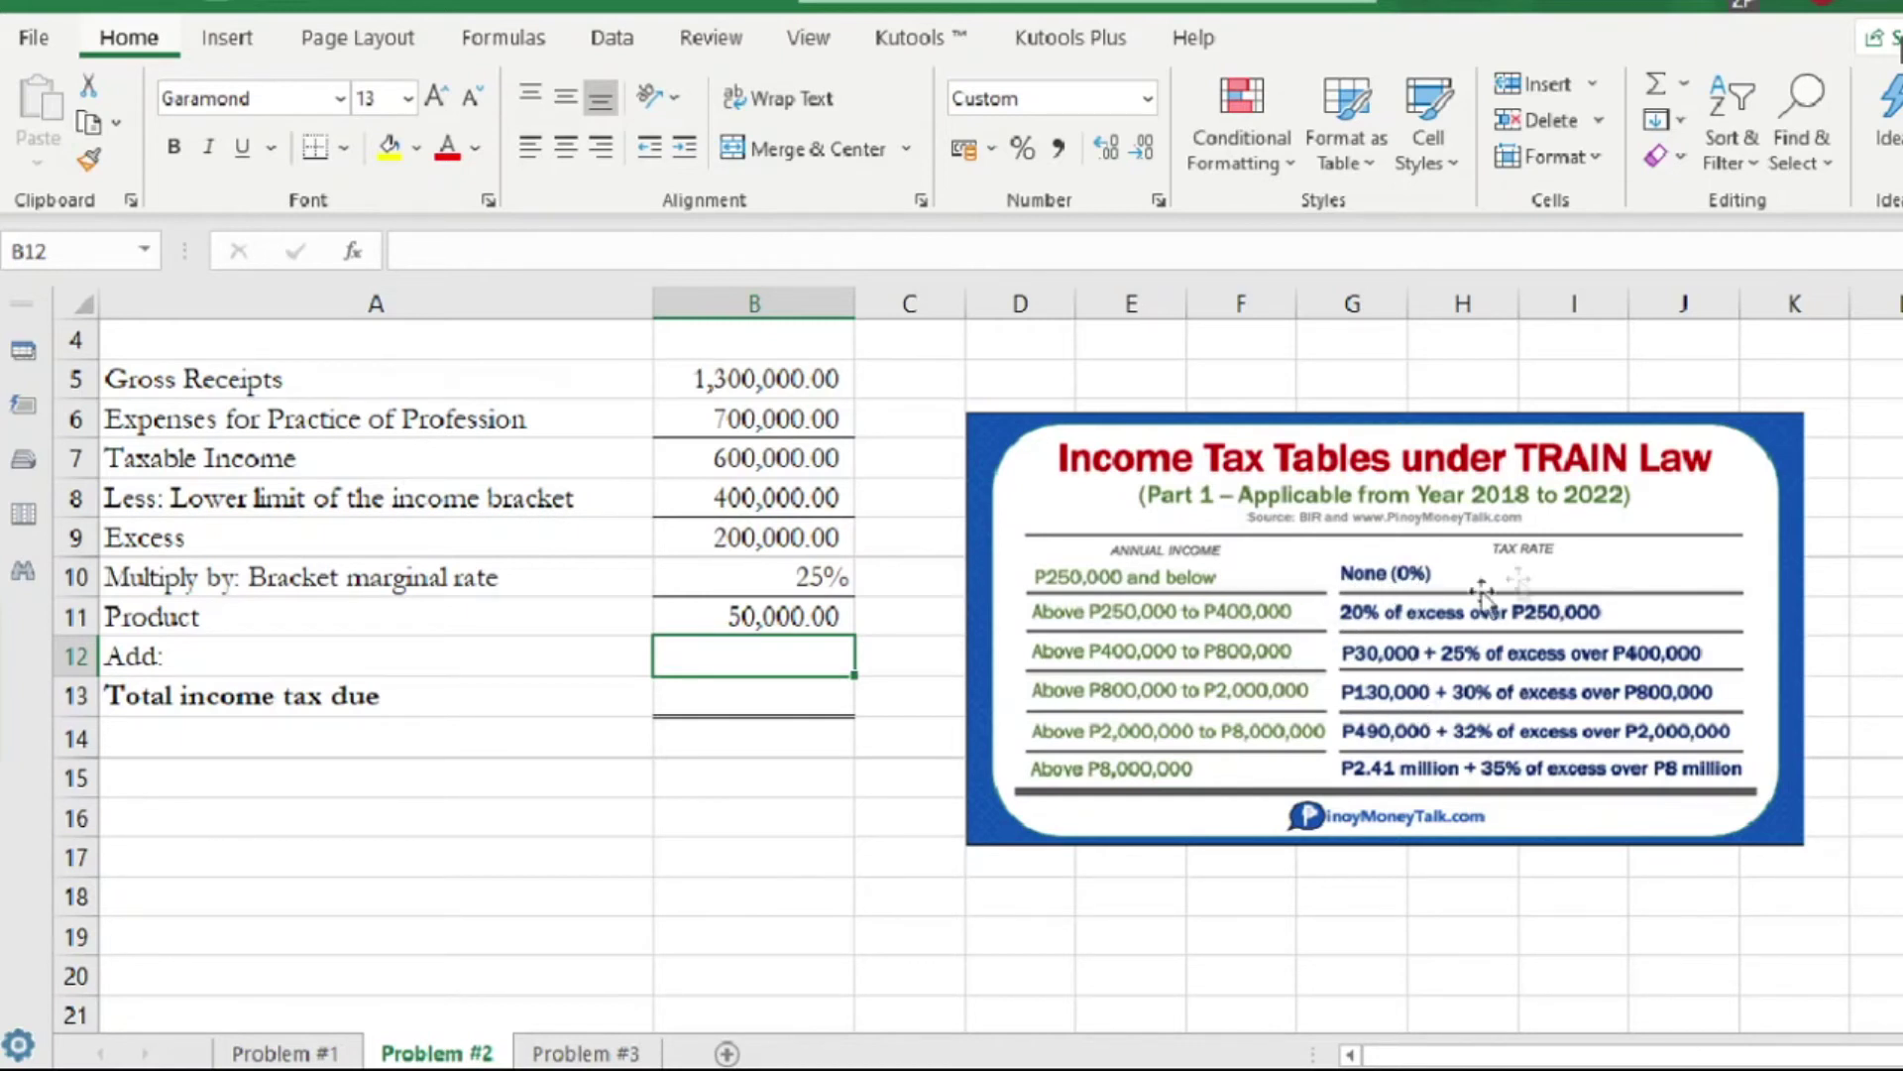
Enter 30000 in B12 as the bracket's fixed tax amount and calculate Total income tax due in B13 with =B11+B12.
double_click(775, 656)
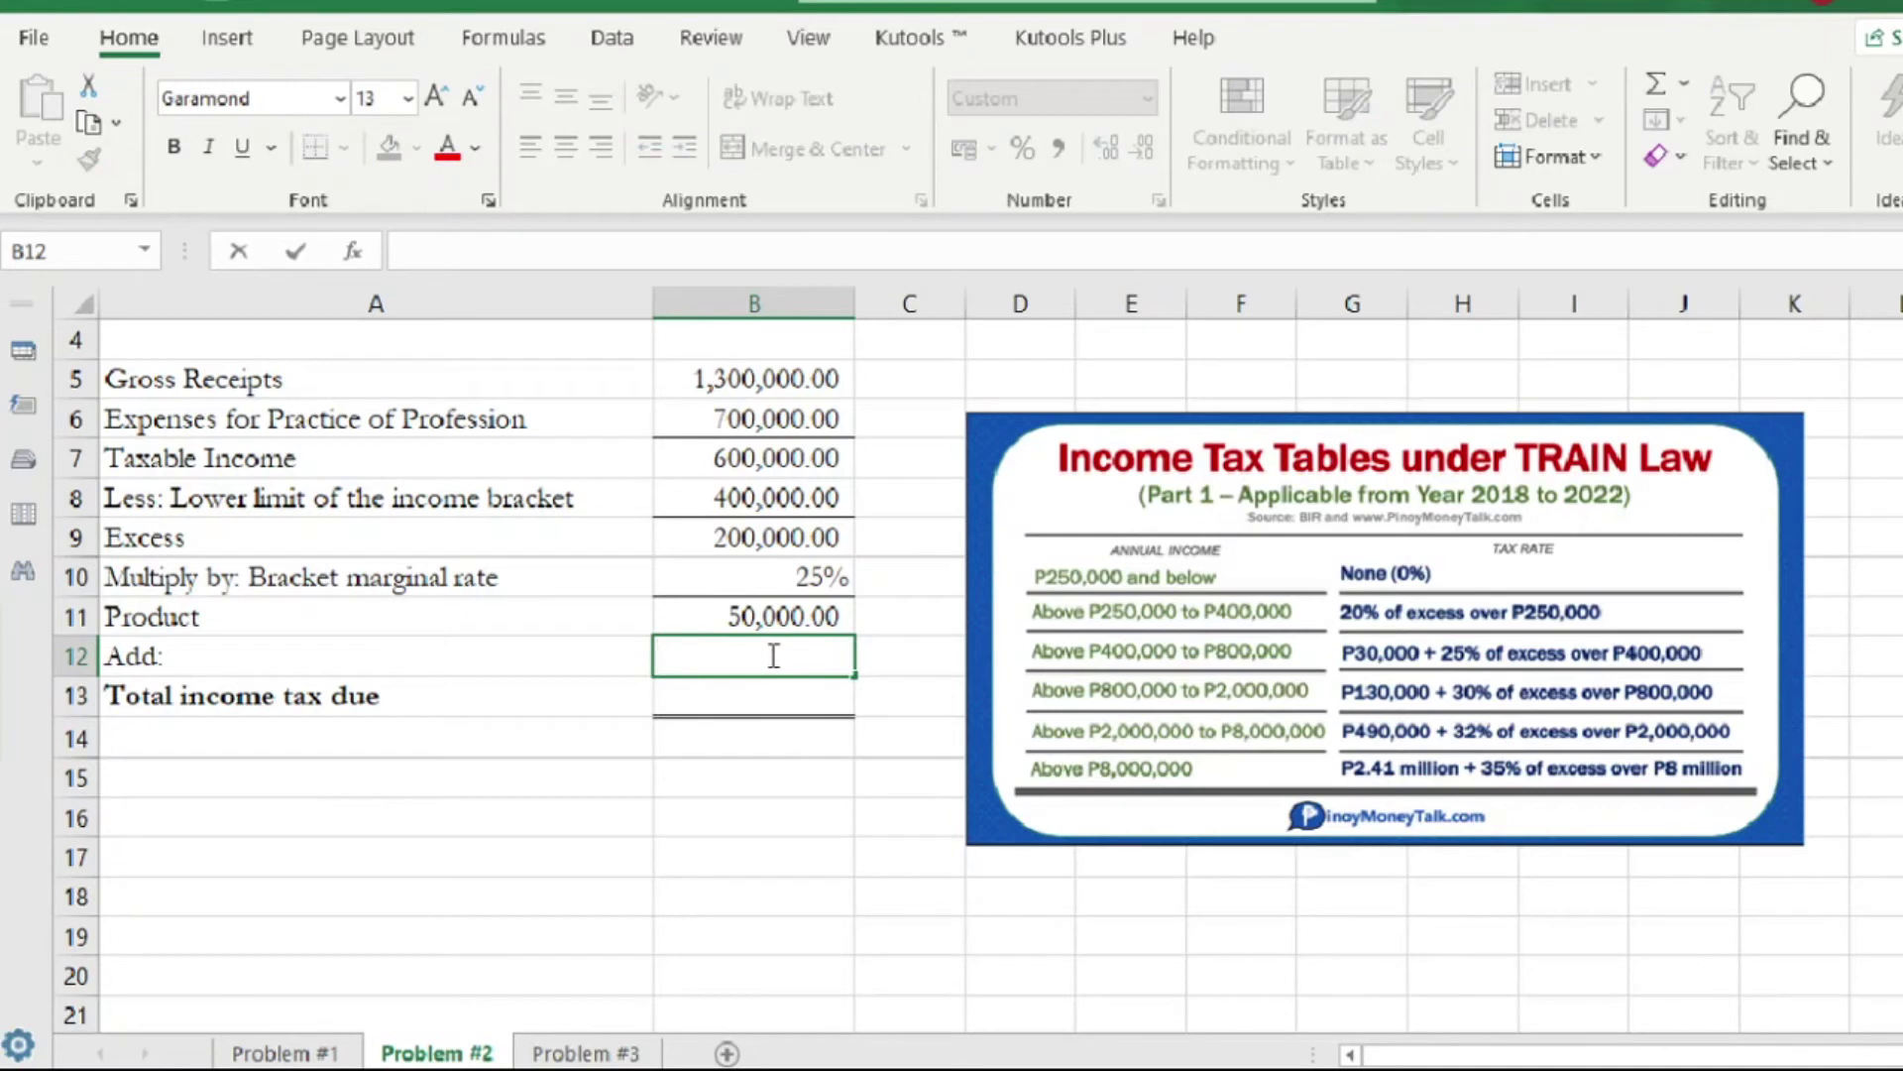
type("30000")
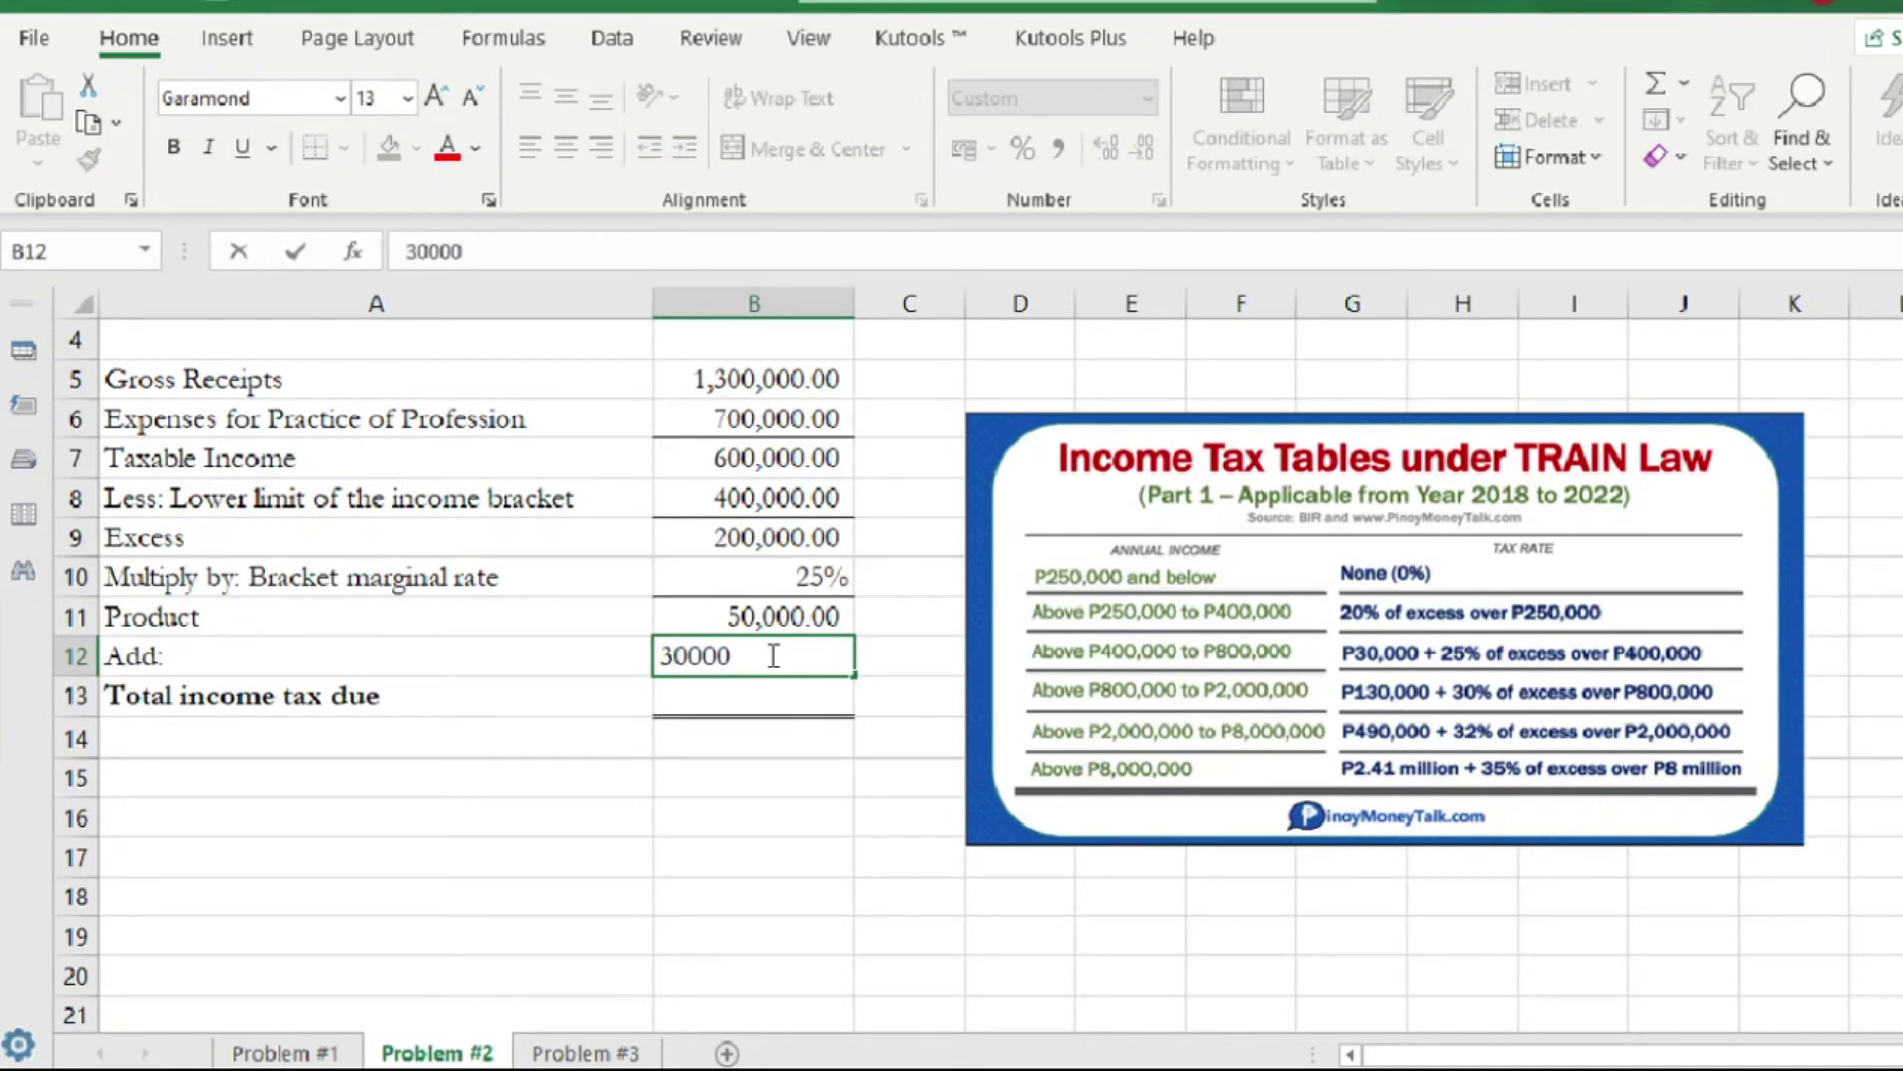
left_click(808, 694)
double_click(808, 694)
type("=")
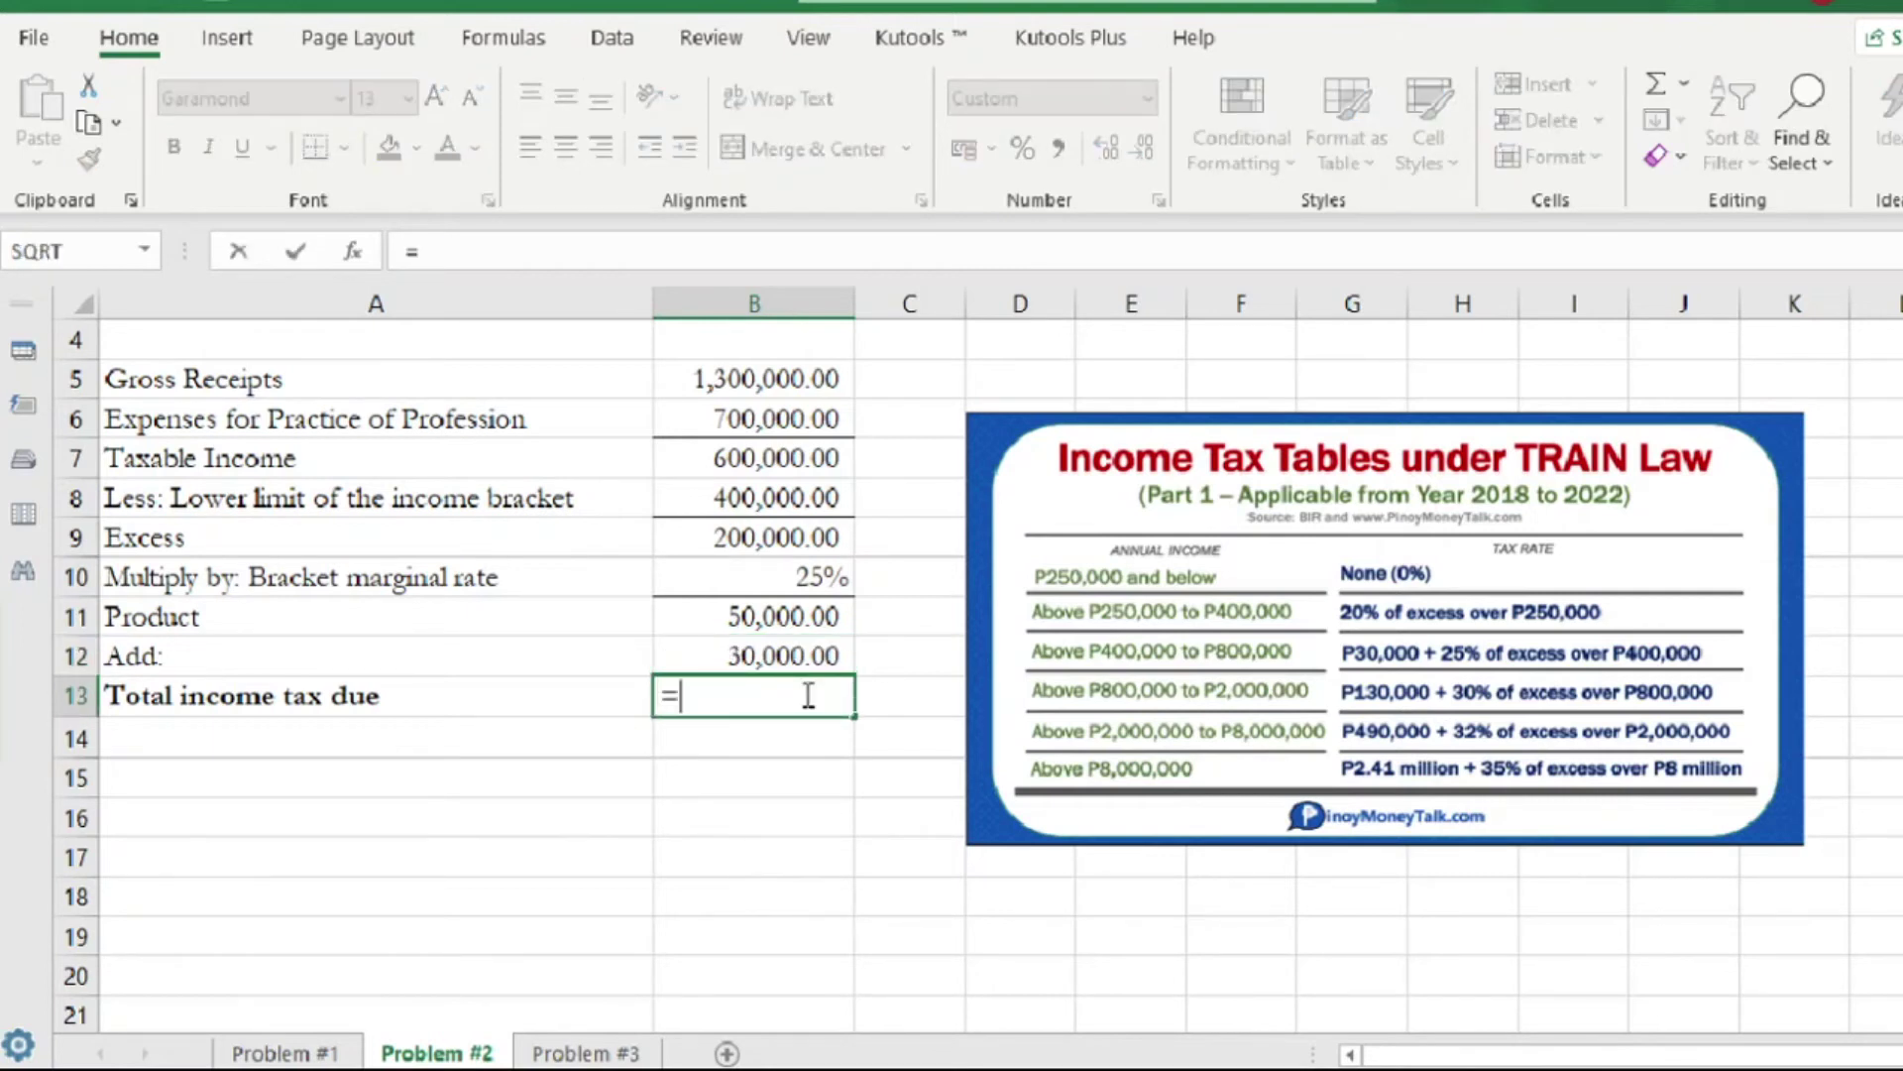
left_click(756, 622)
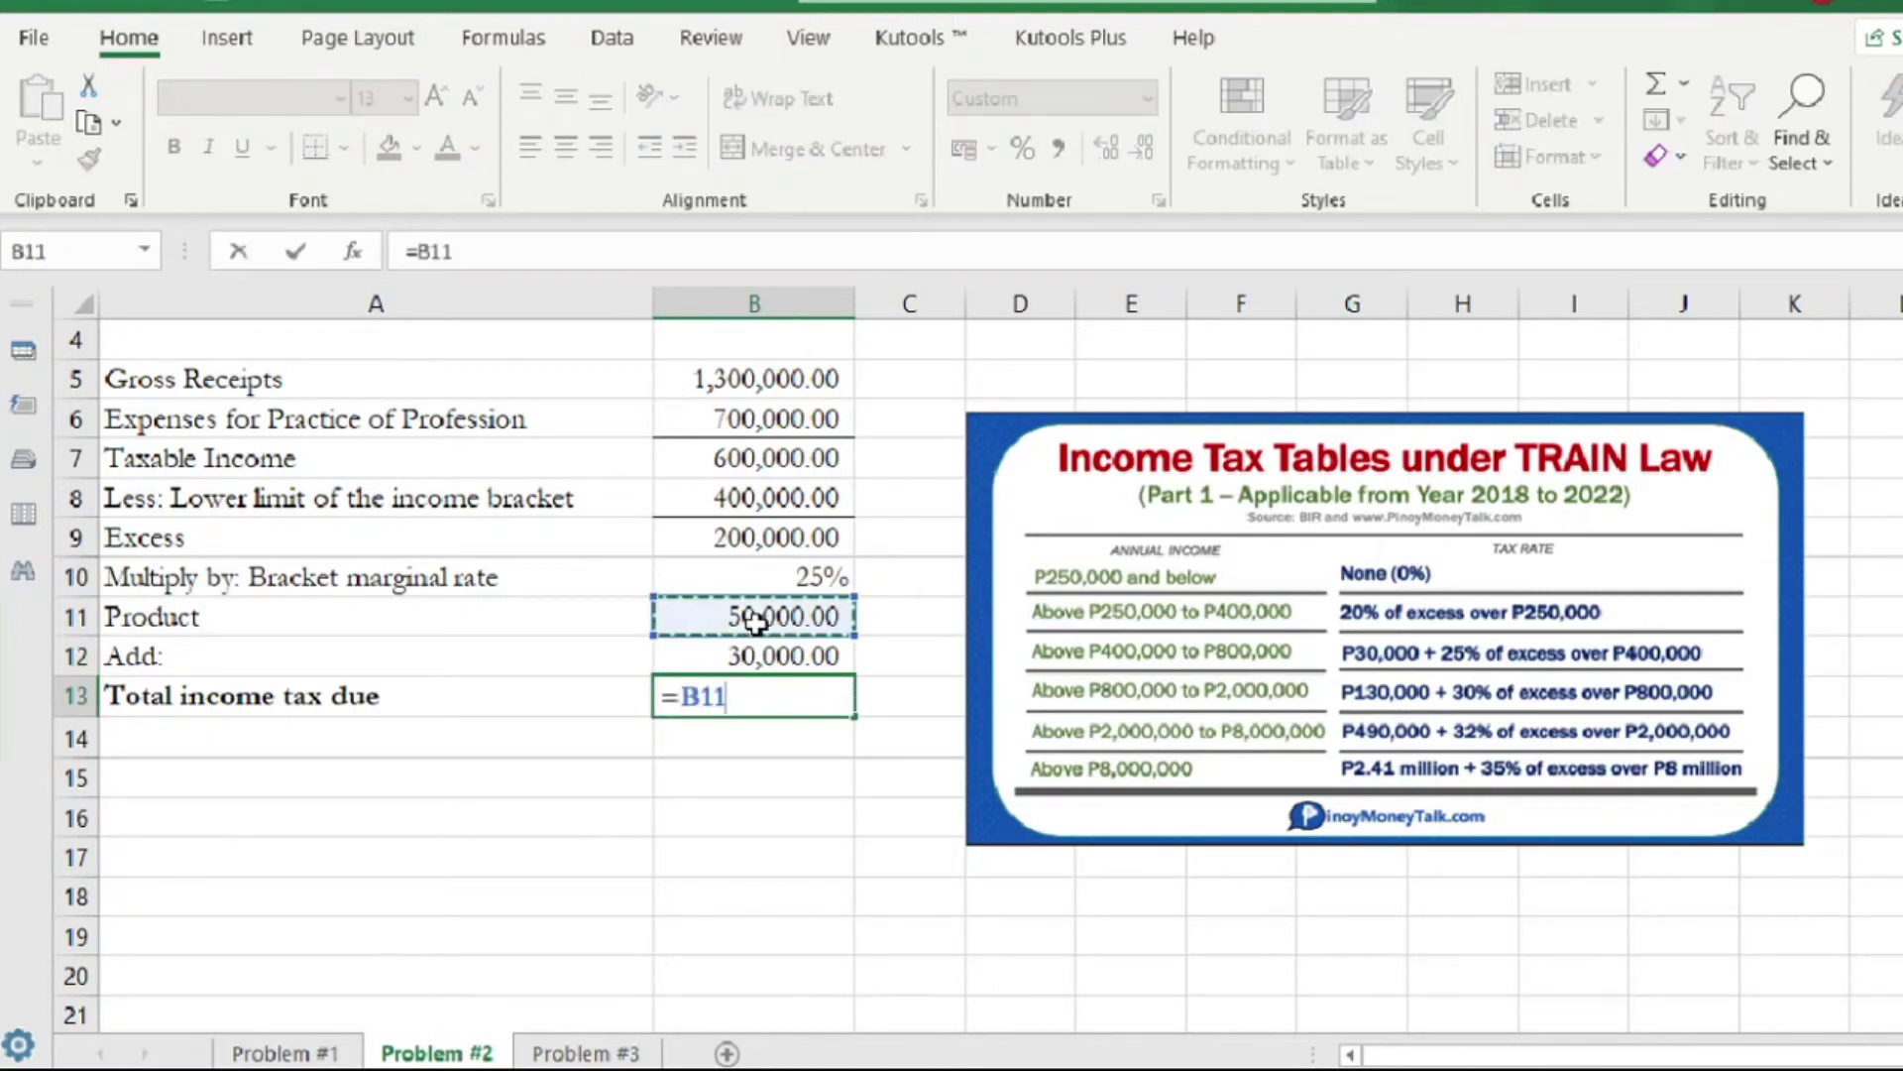
type("+B12")
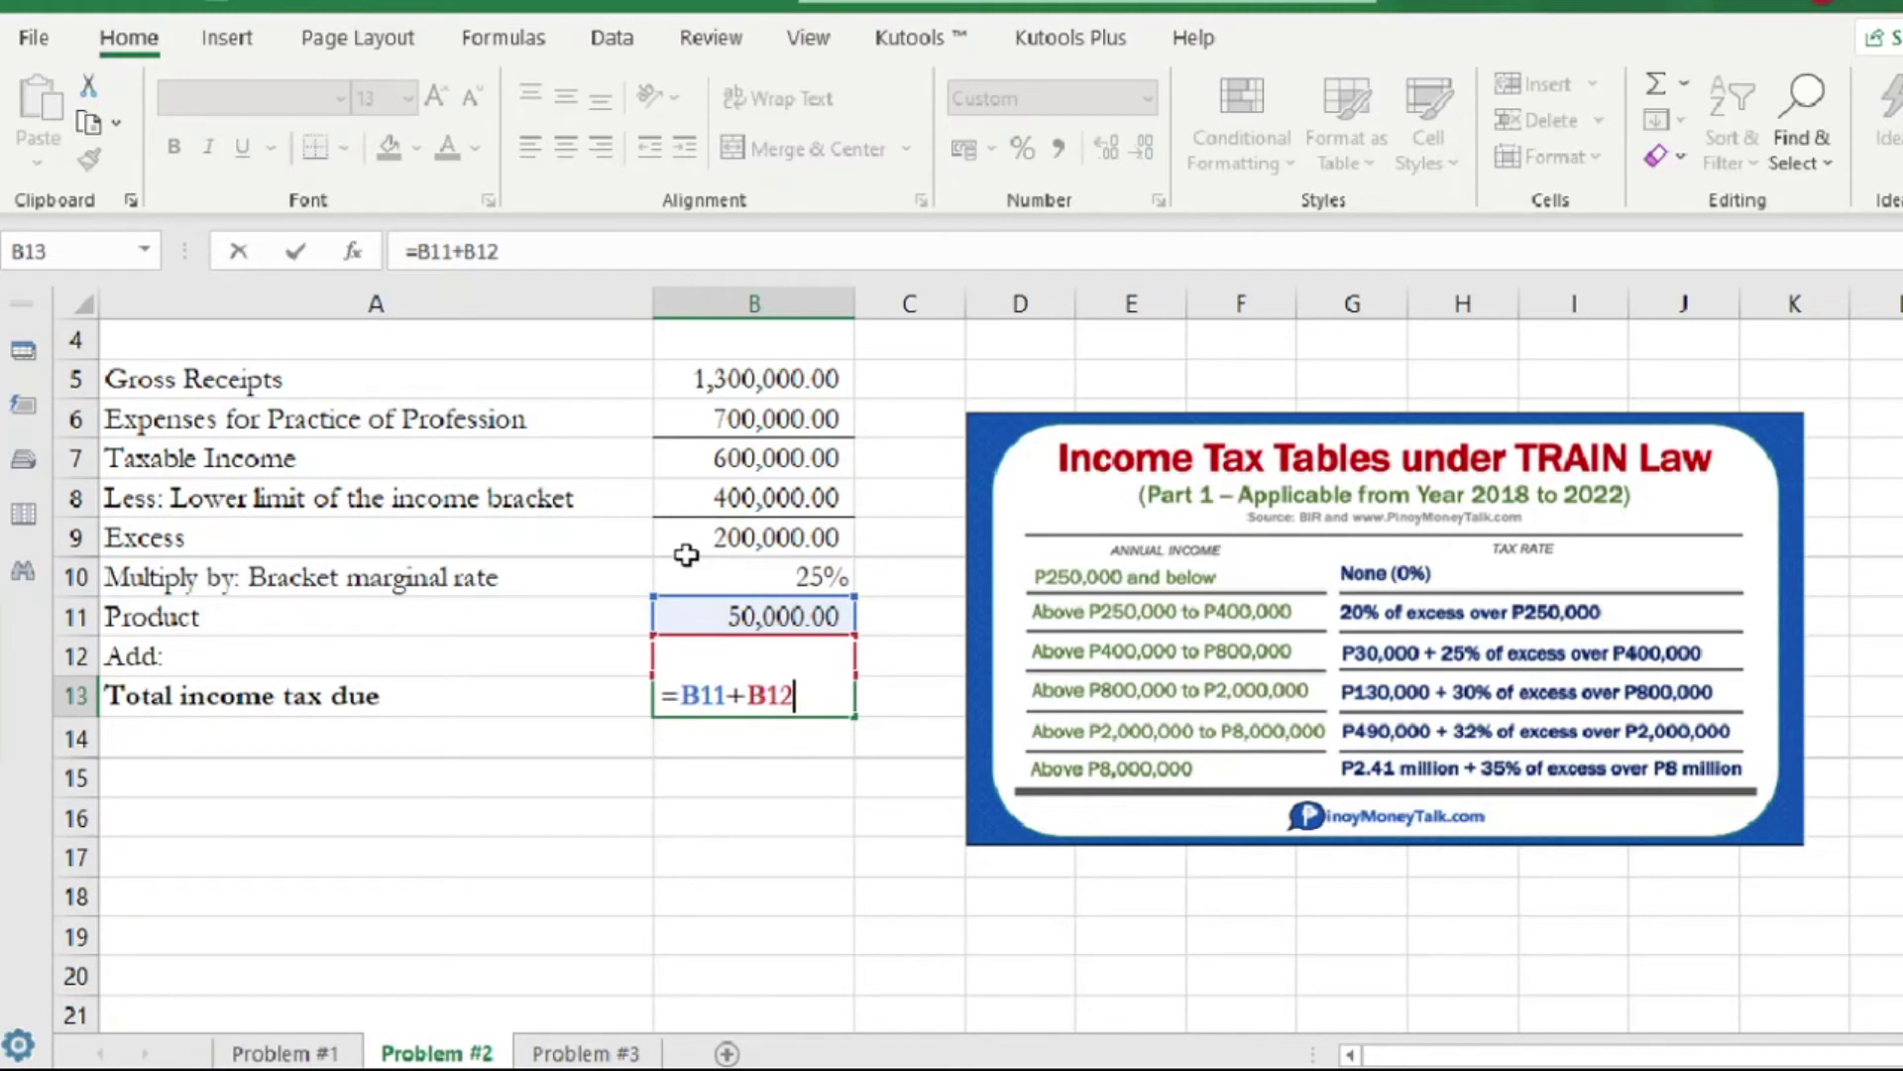
key("Return")
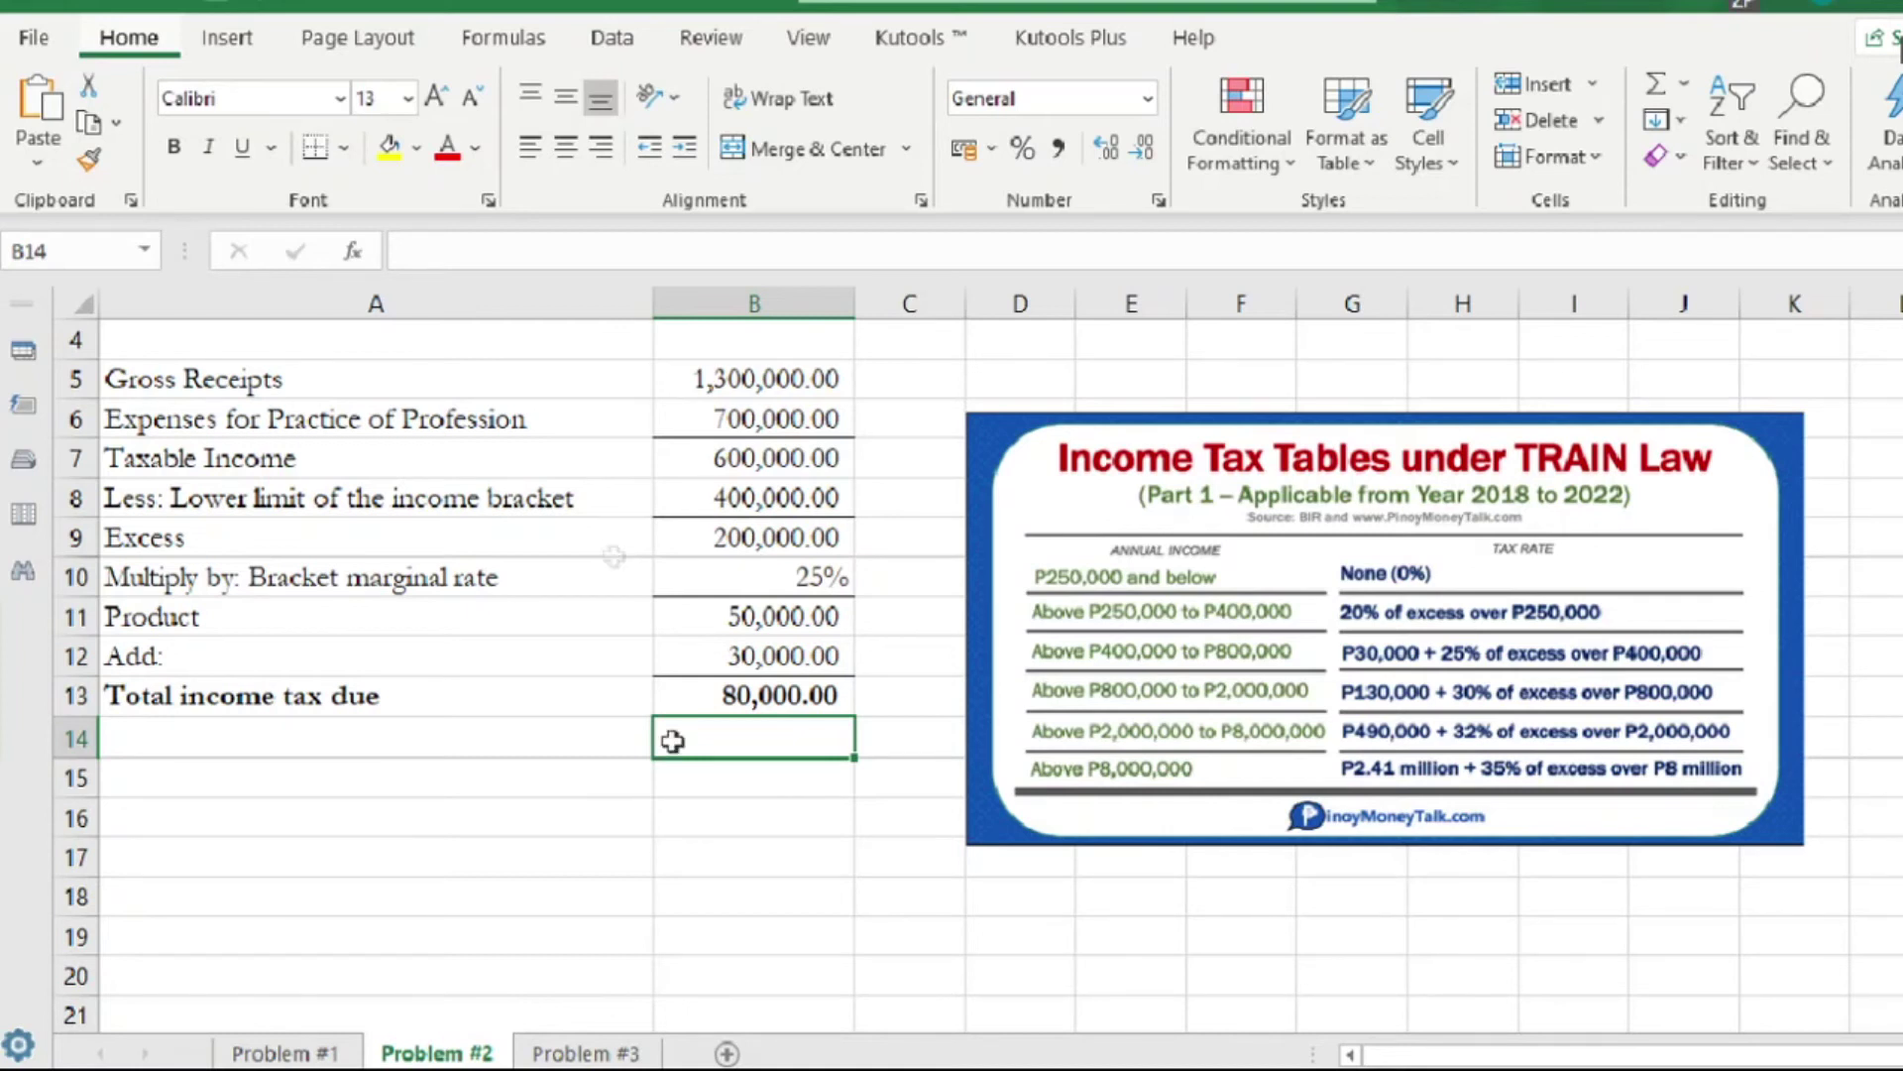
On the Problem #3 sheet, enter 800000 as Gross Sales in B5 and 300000 as Professional Income in B6.
key("ctrl+Page_Down")
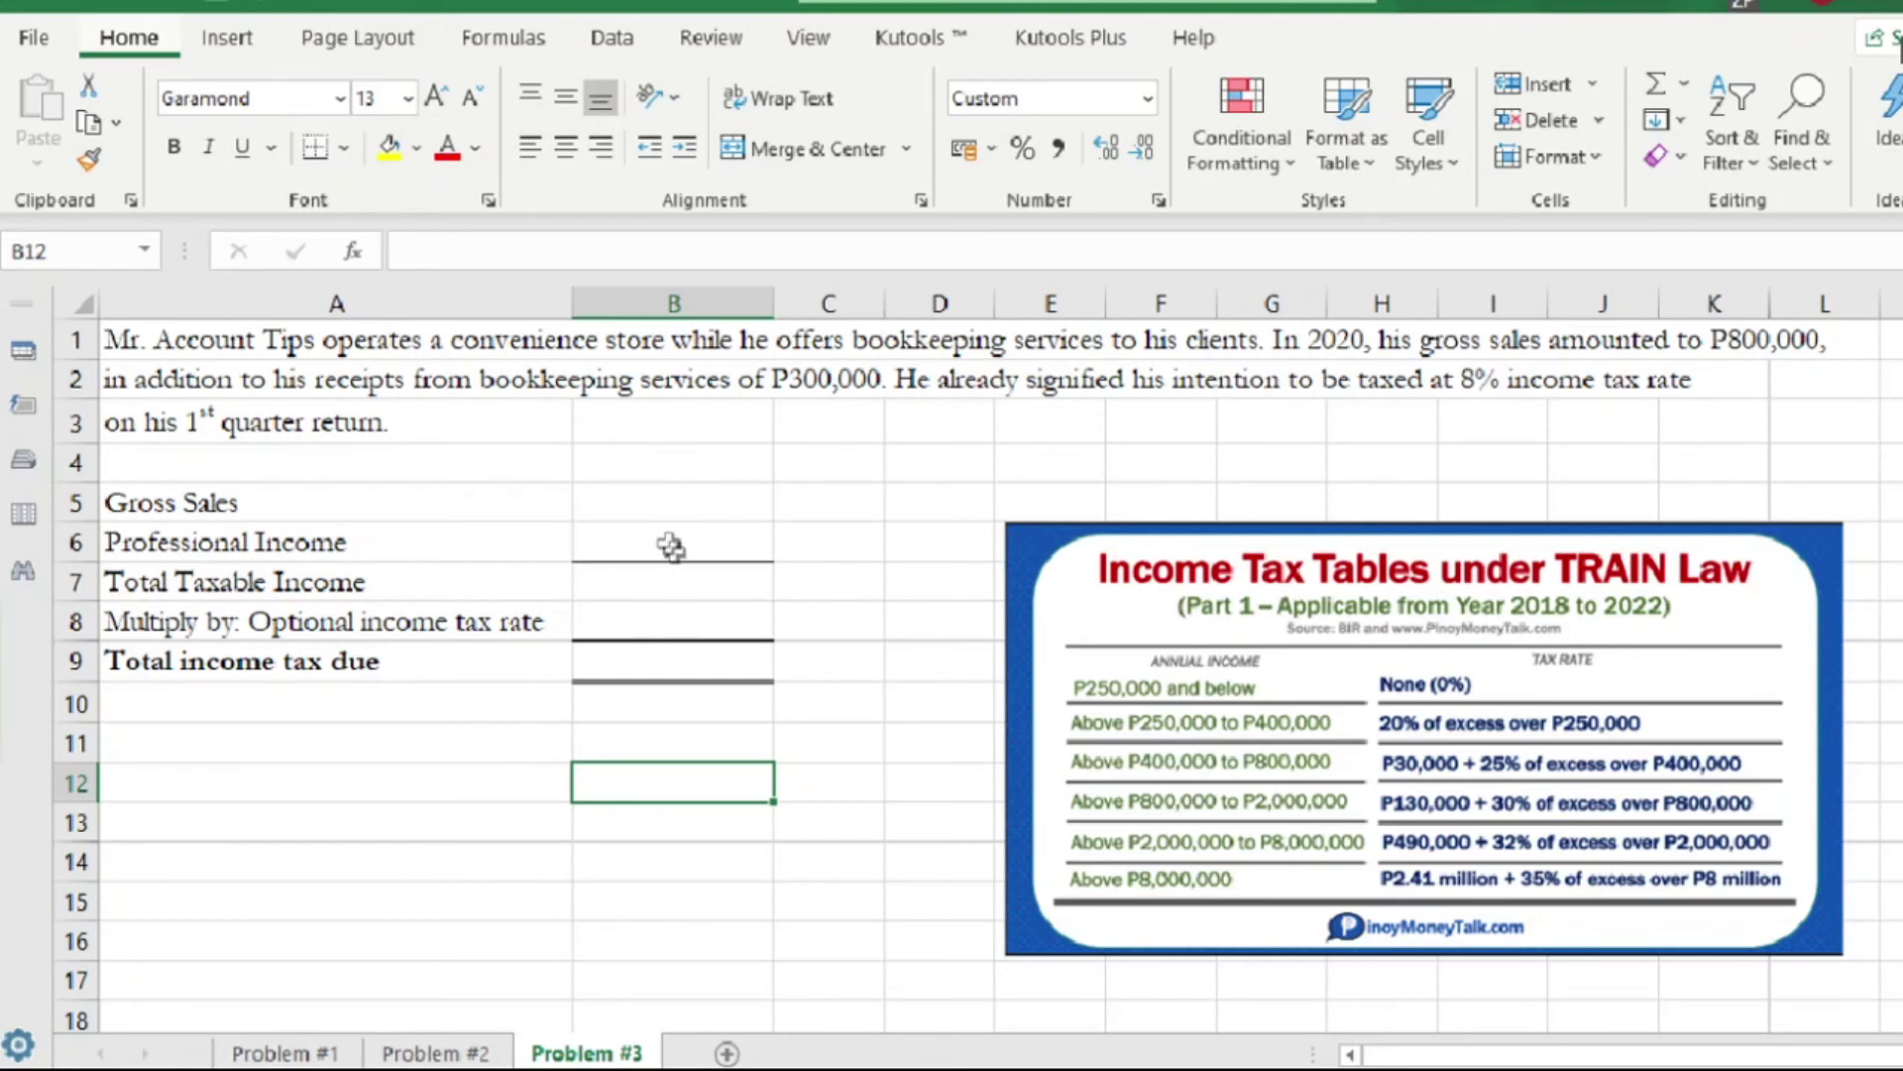
left_click(691, 494)
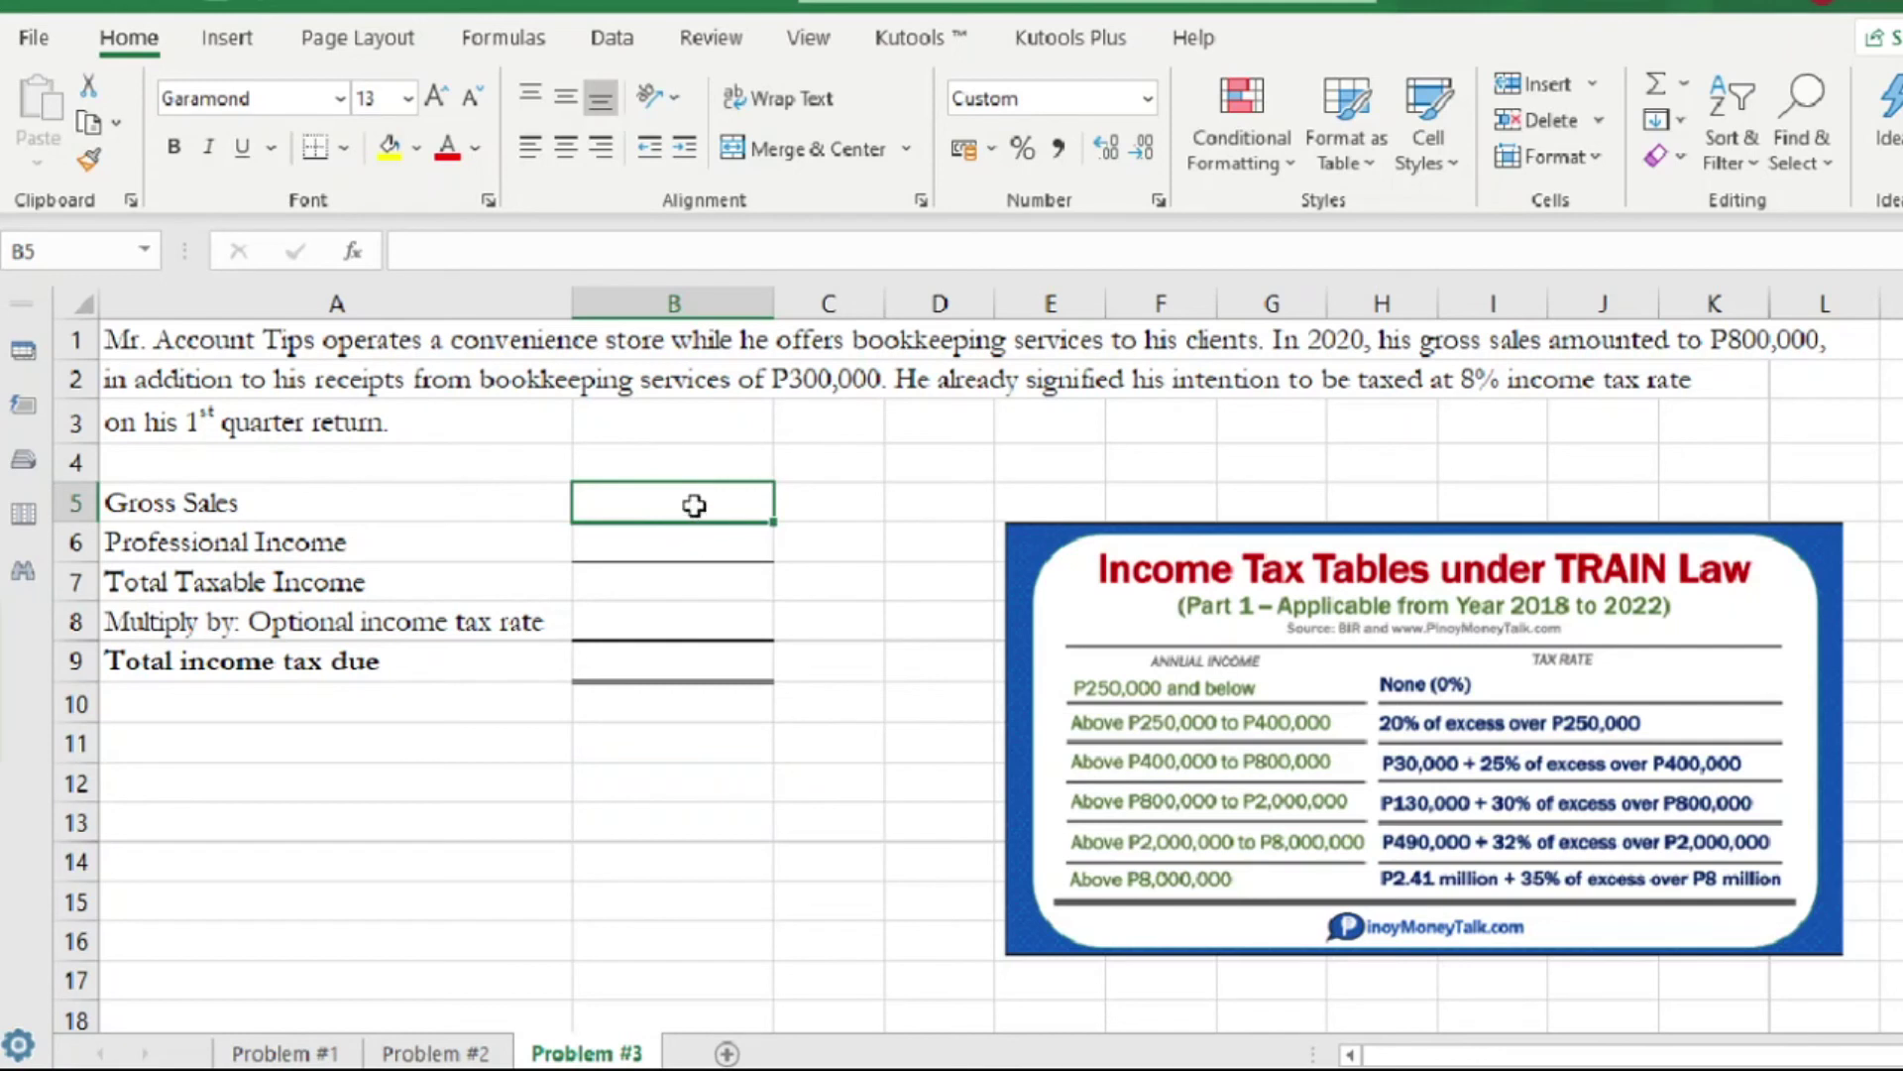
type("80")
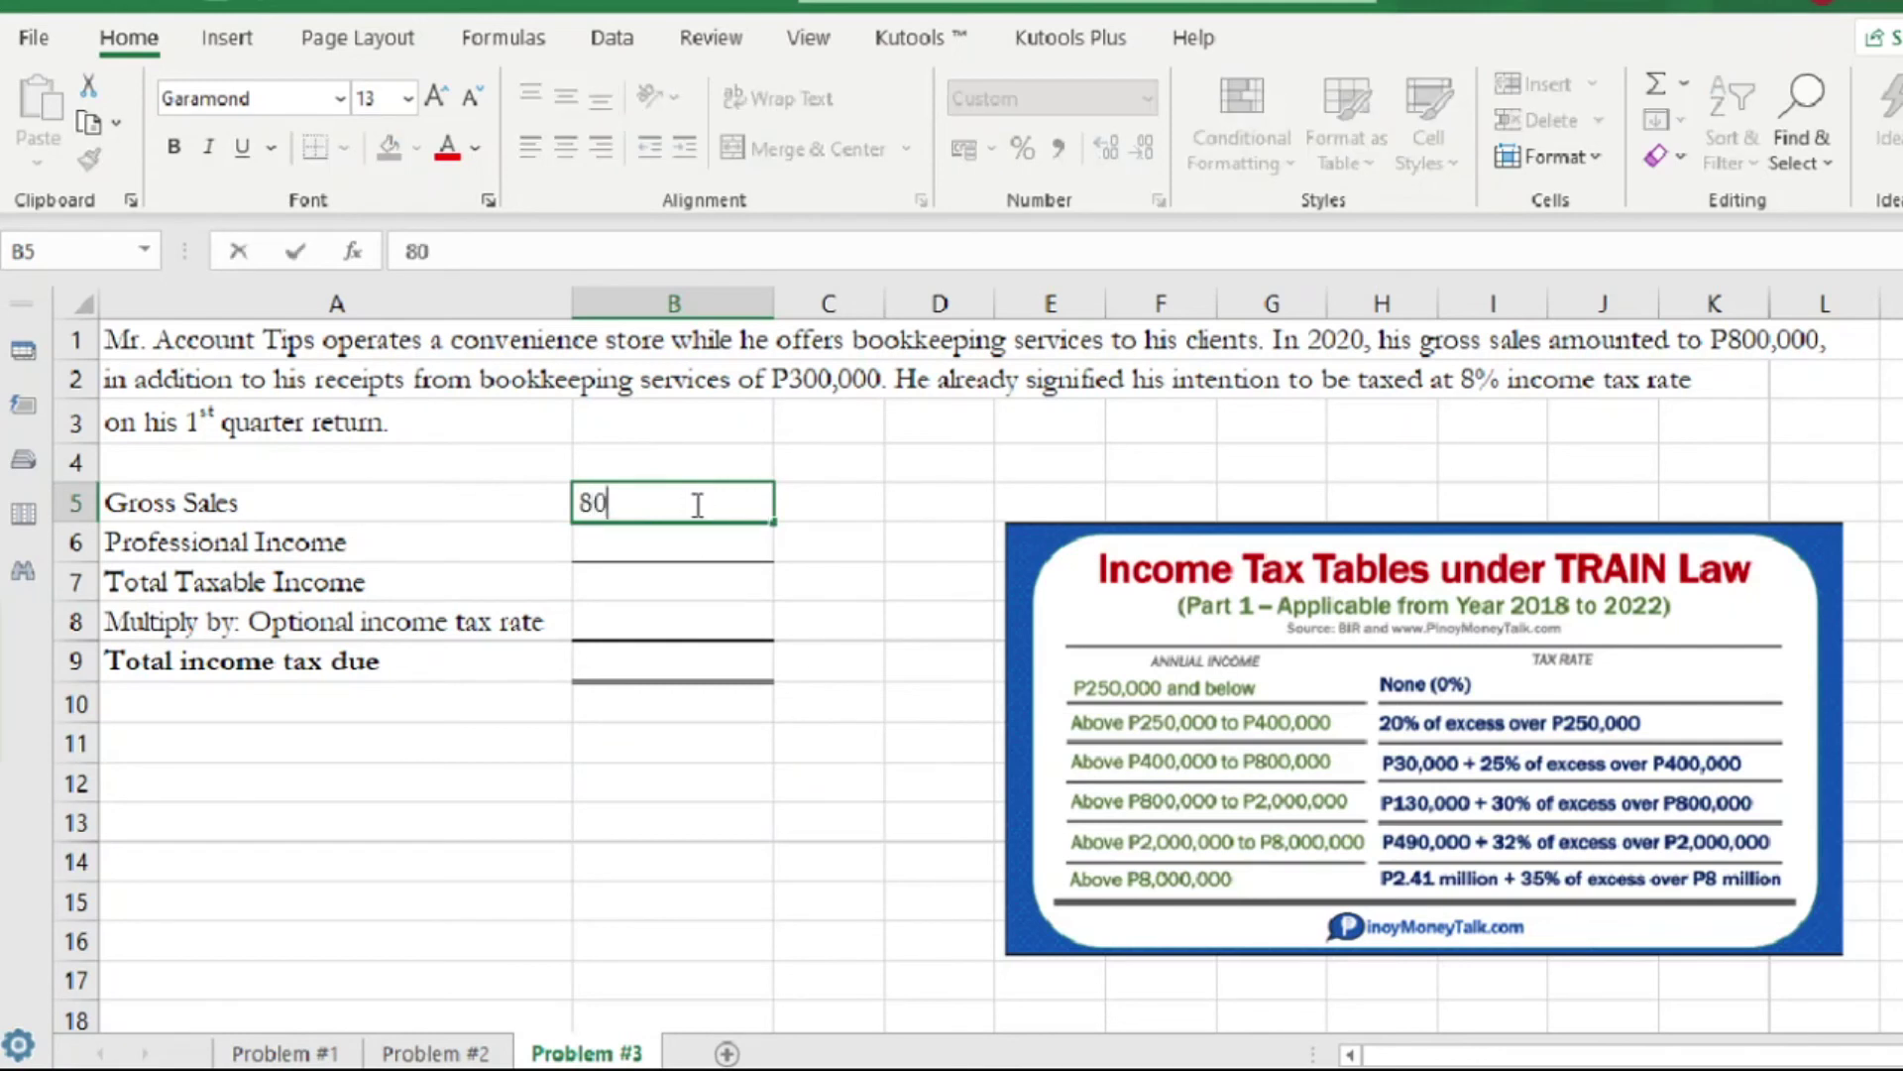
type("0,00000")
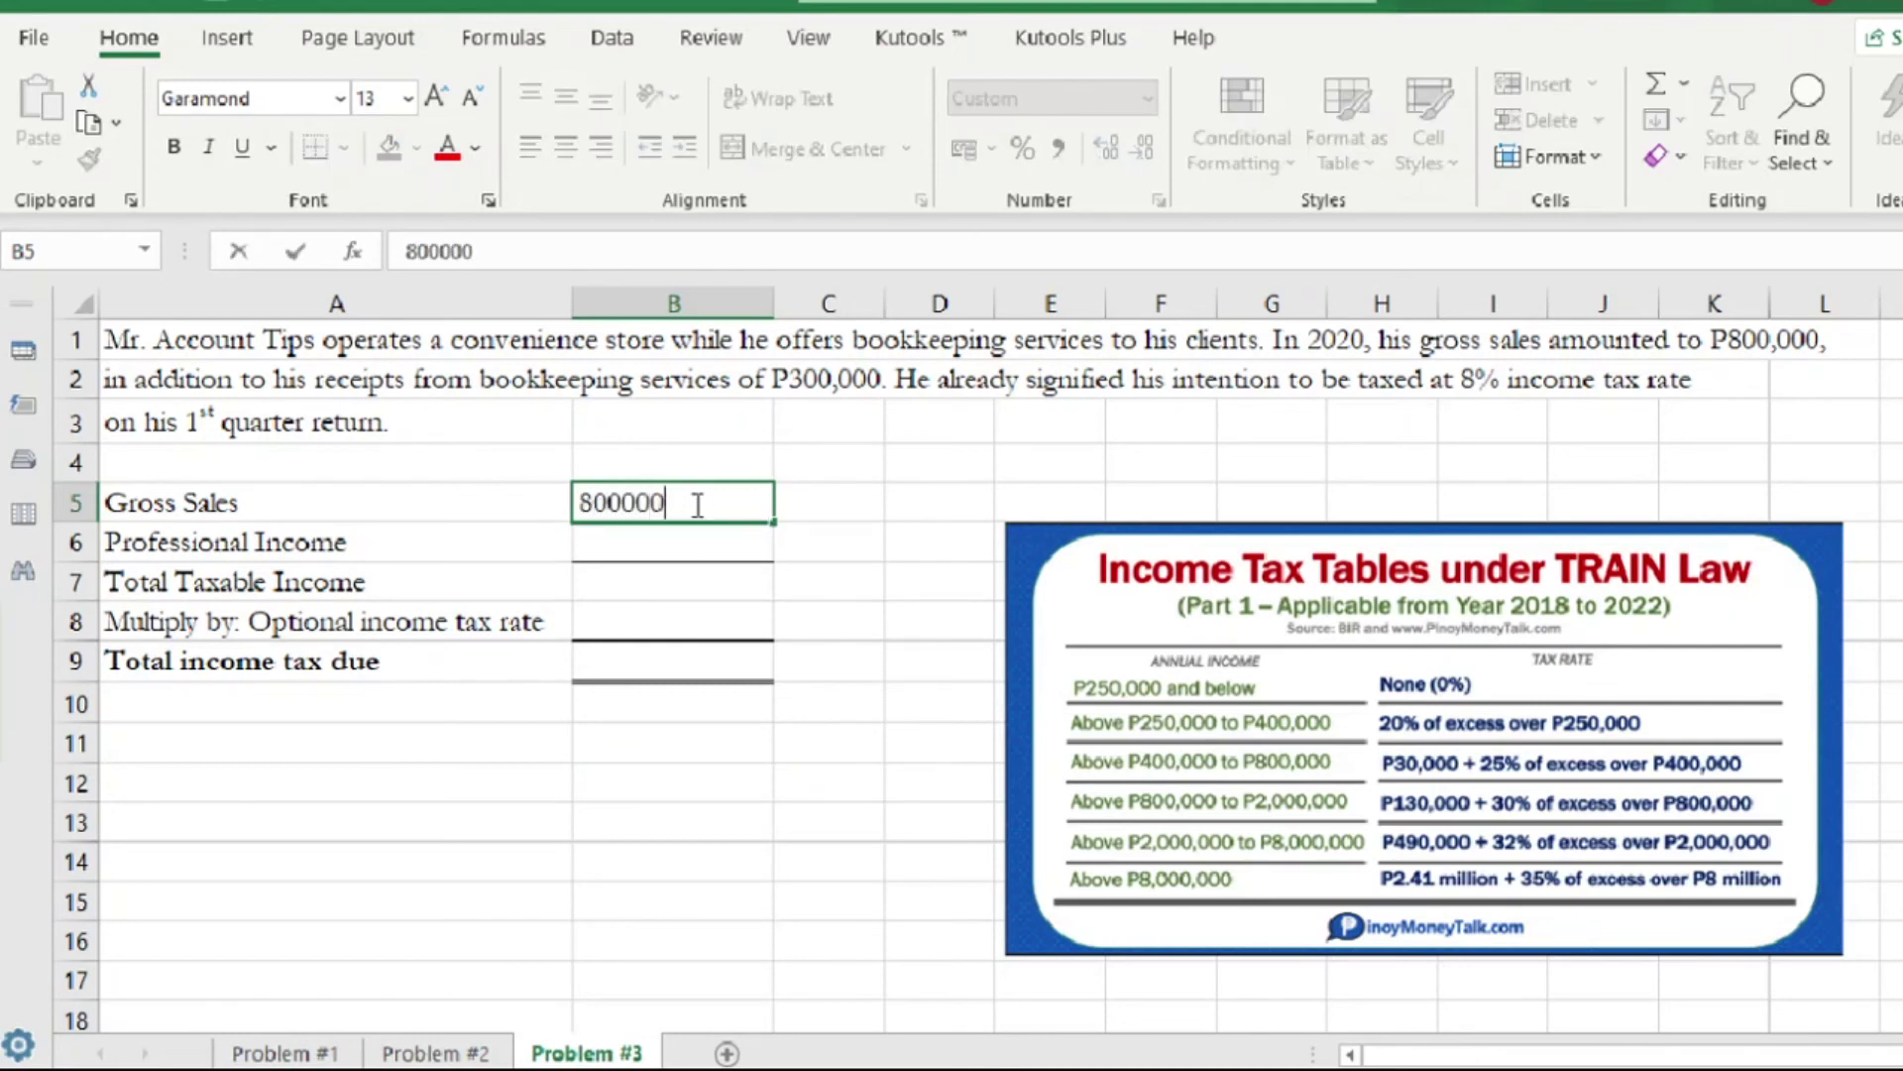
left_click(694, 543)
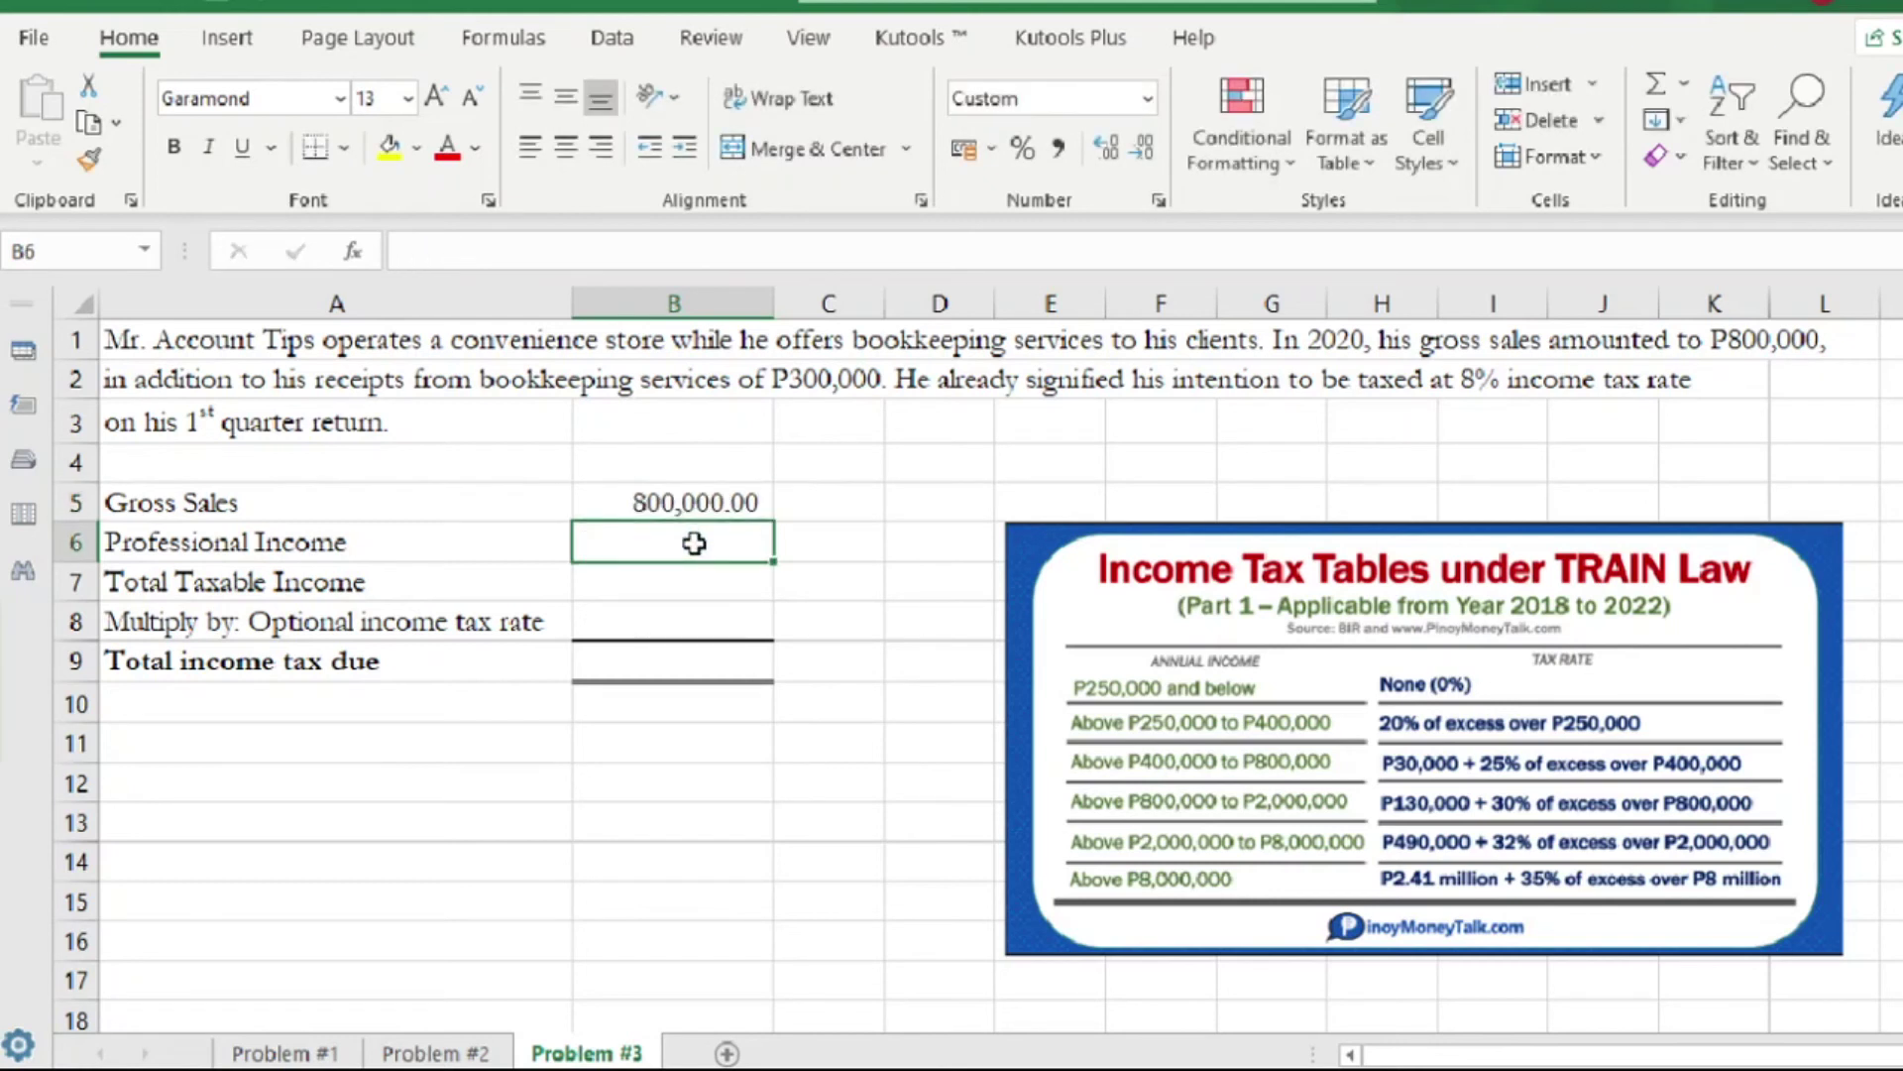
type("300,00")
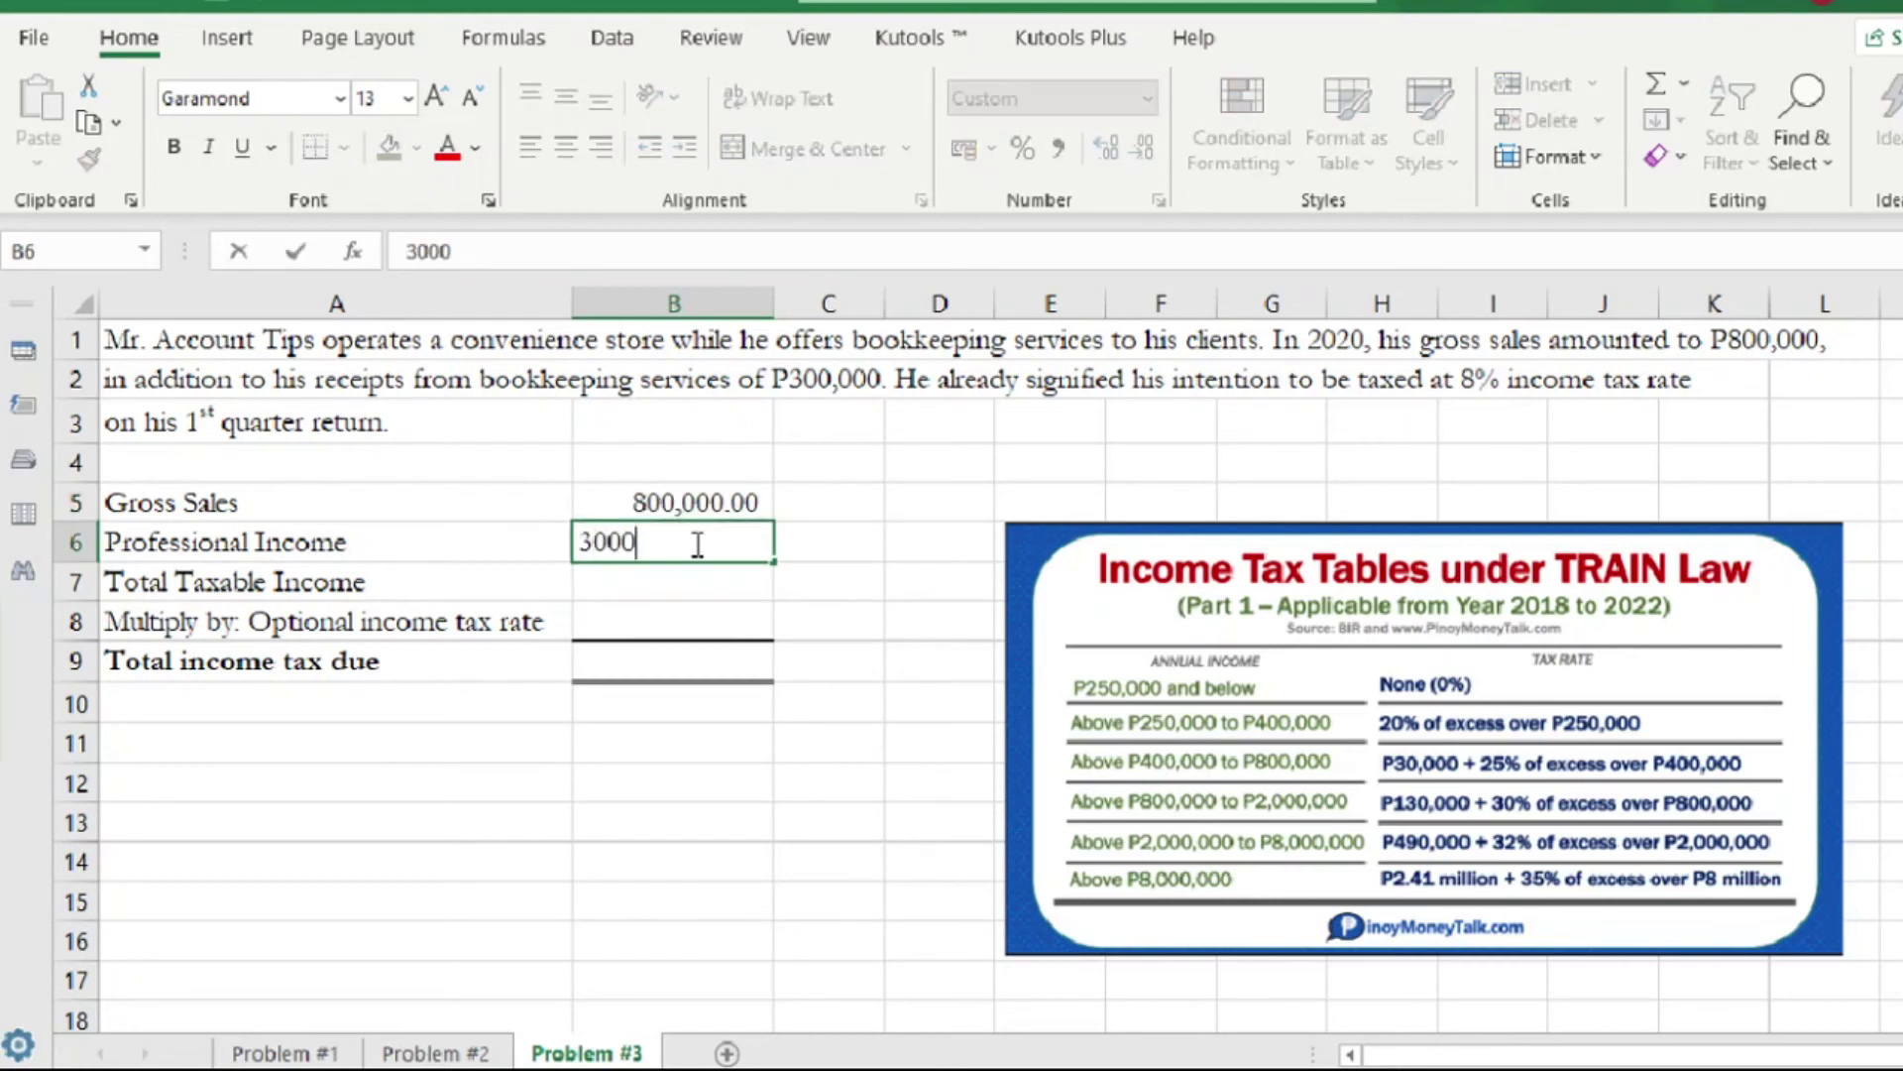
type("00")
Calculate Total Taxable Income in B7 by adding gross sales and professional income with =B5+B6.
left_click(694, 582)
type("=")
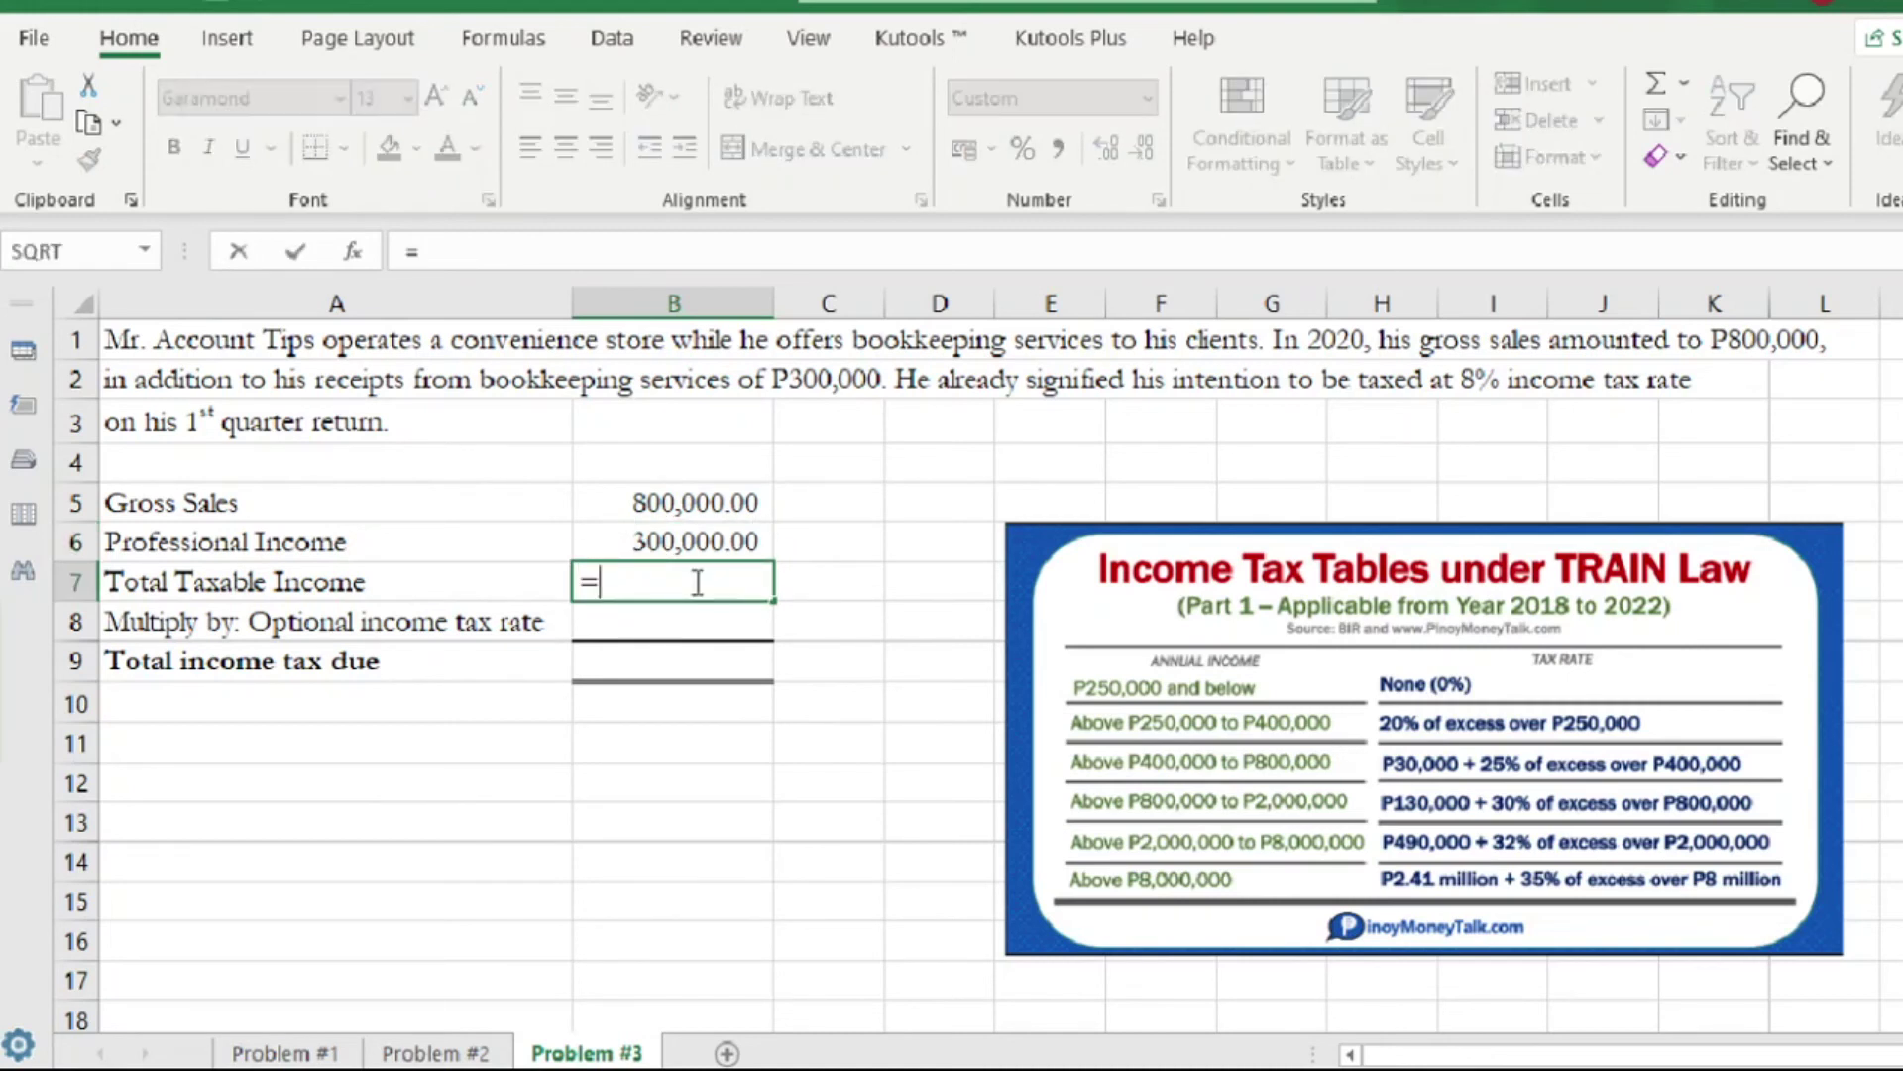
left_click(715, 501)
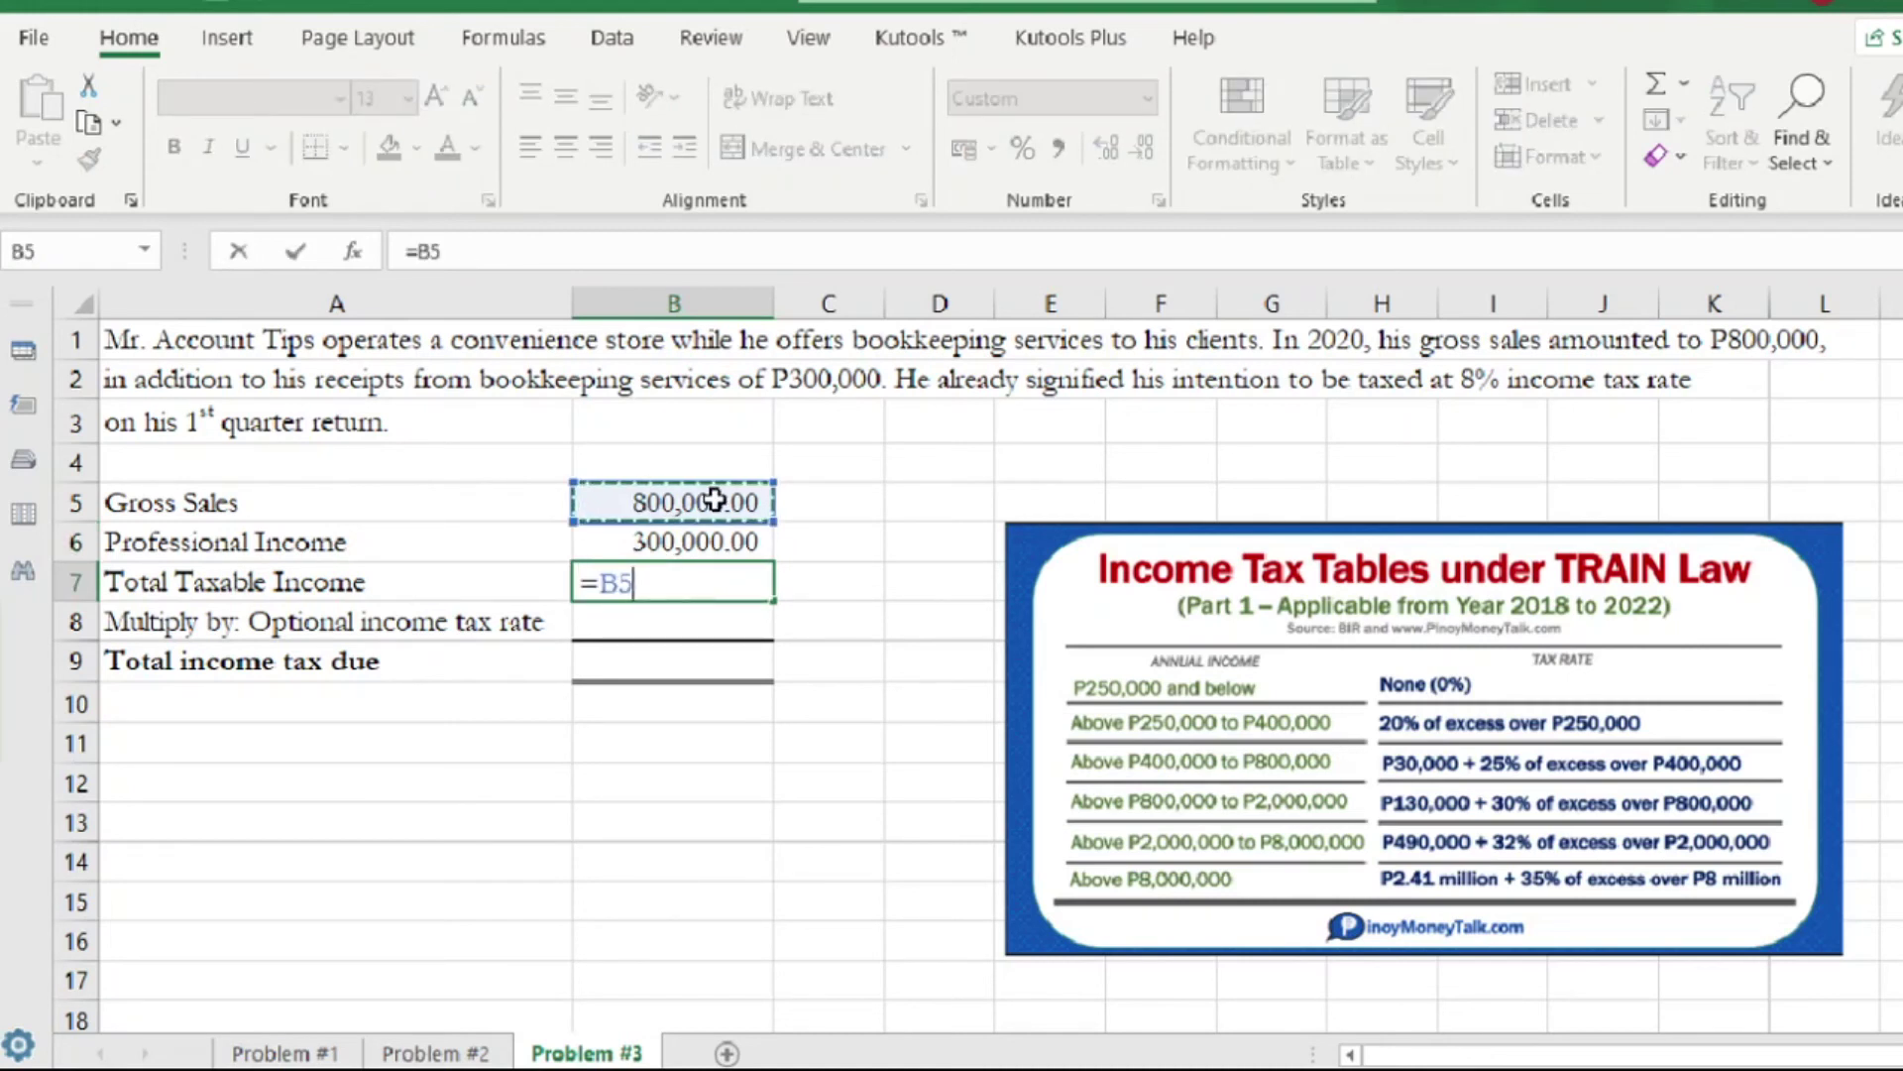
type("+B6")
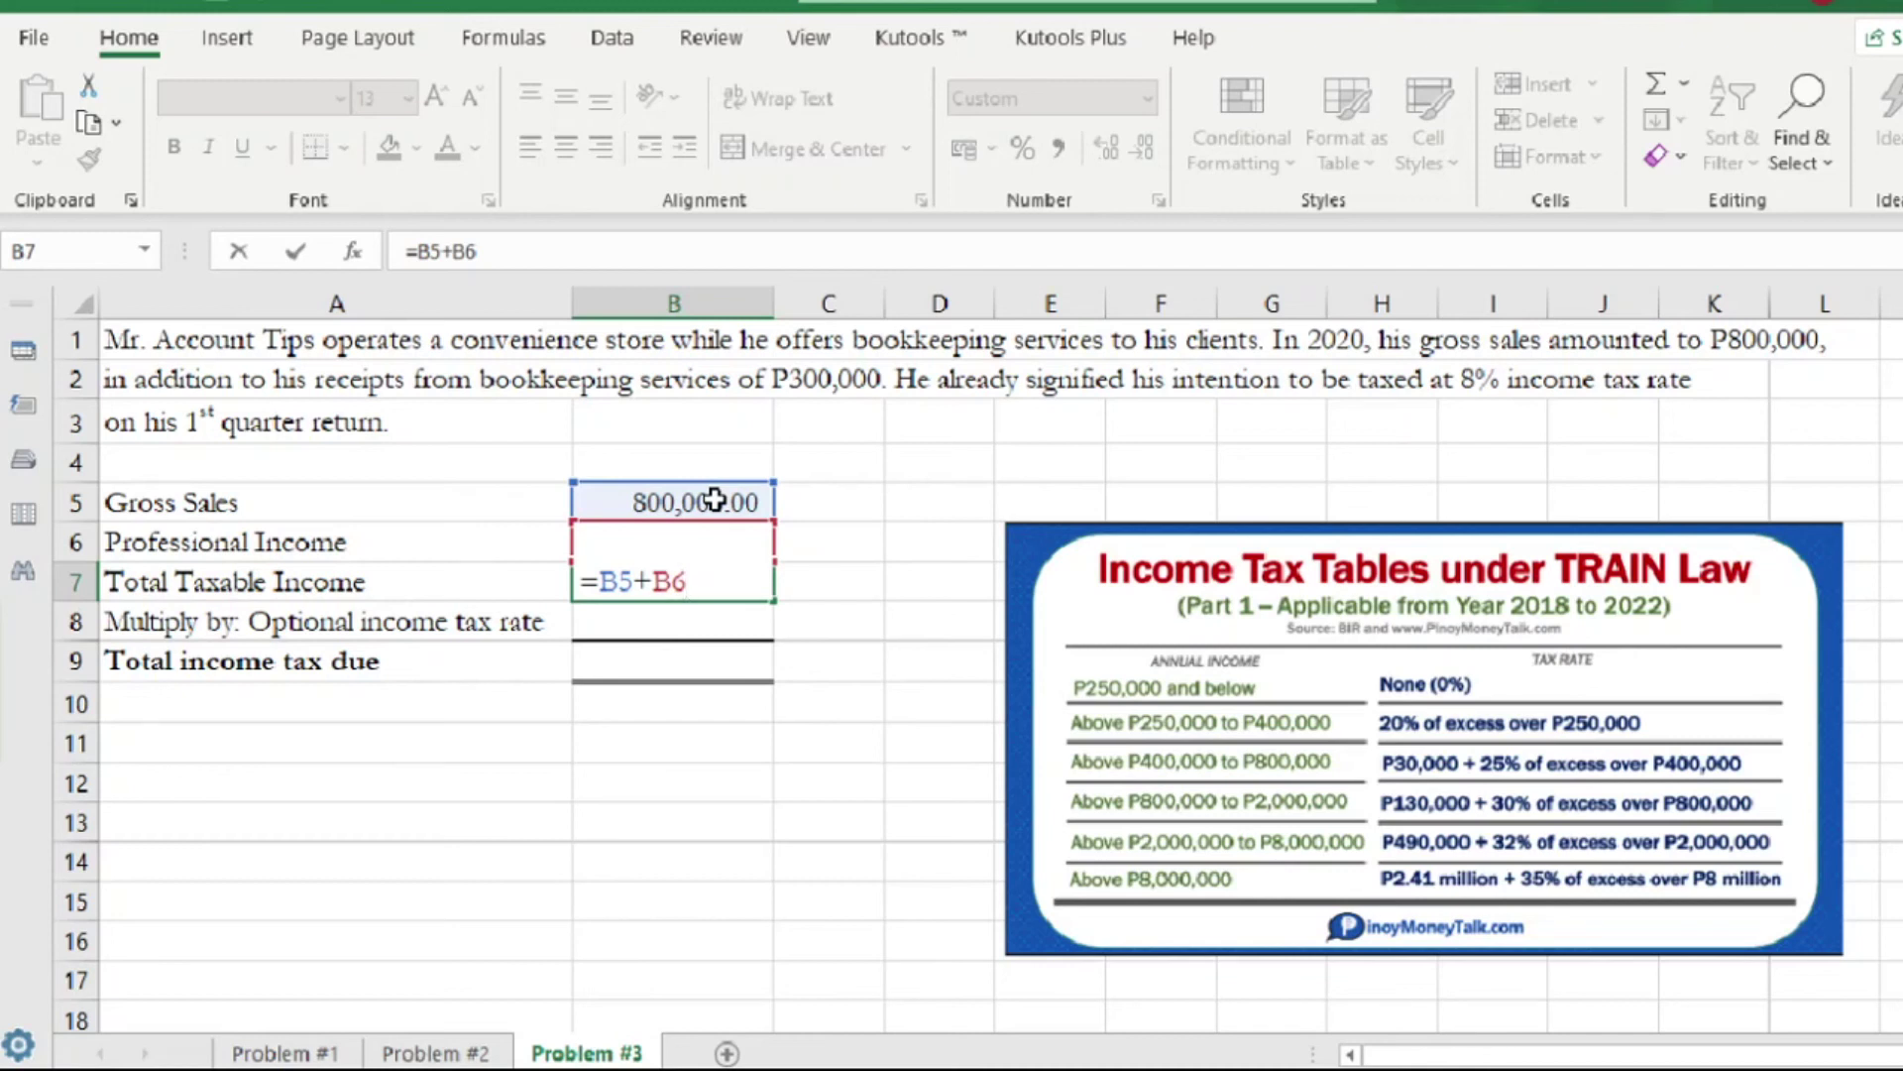
key("Return")
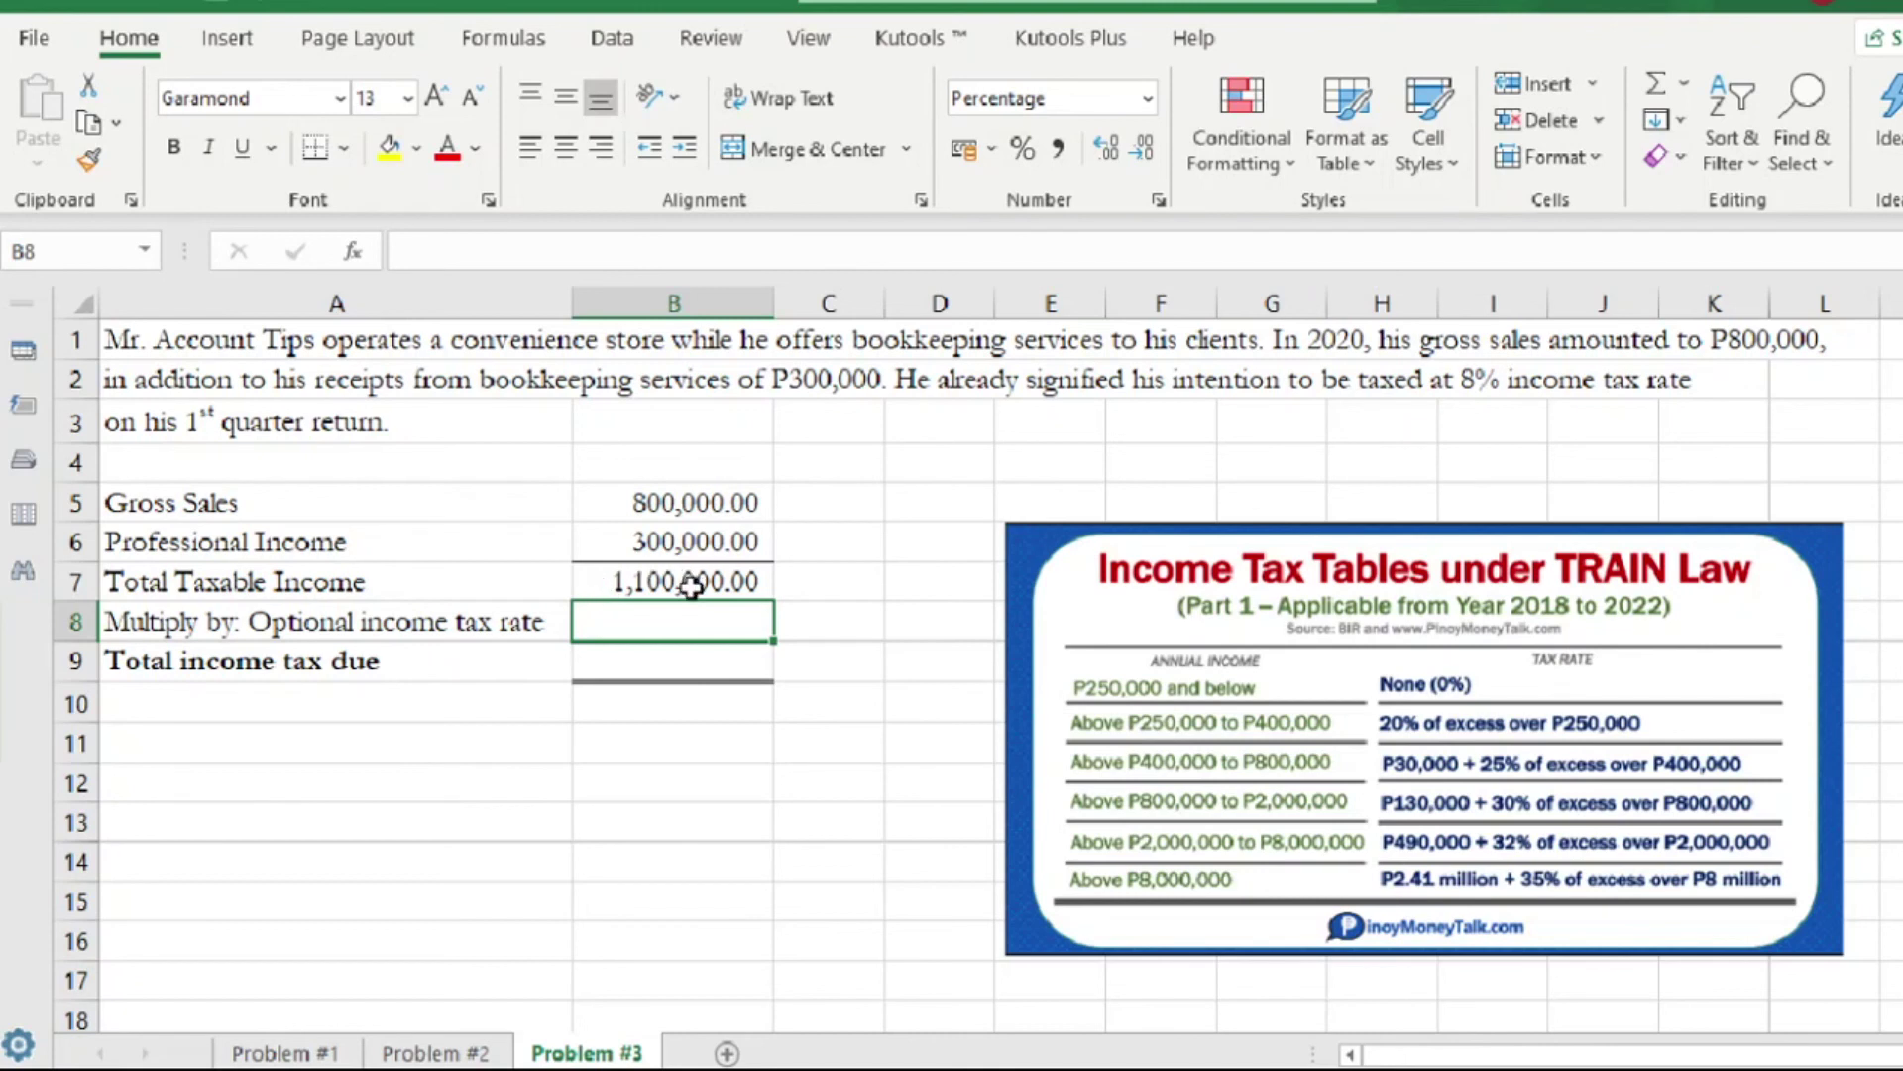
Enter 8% as the optional income tax rate in B8.
double_click(691, 622)
type("8")
left_click(739, 694)
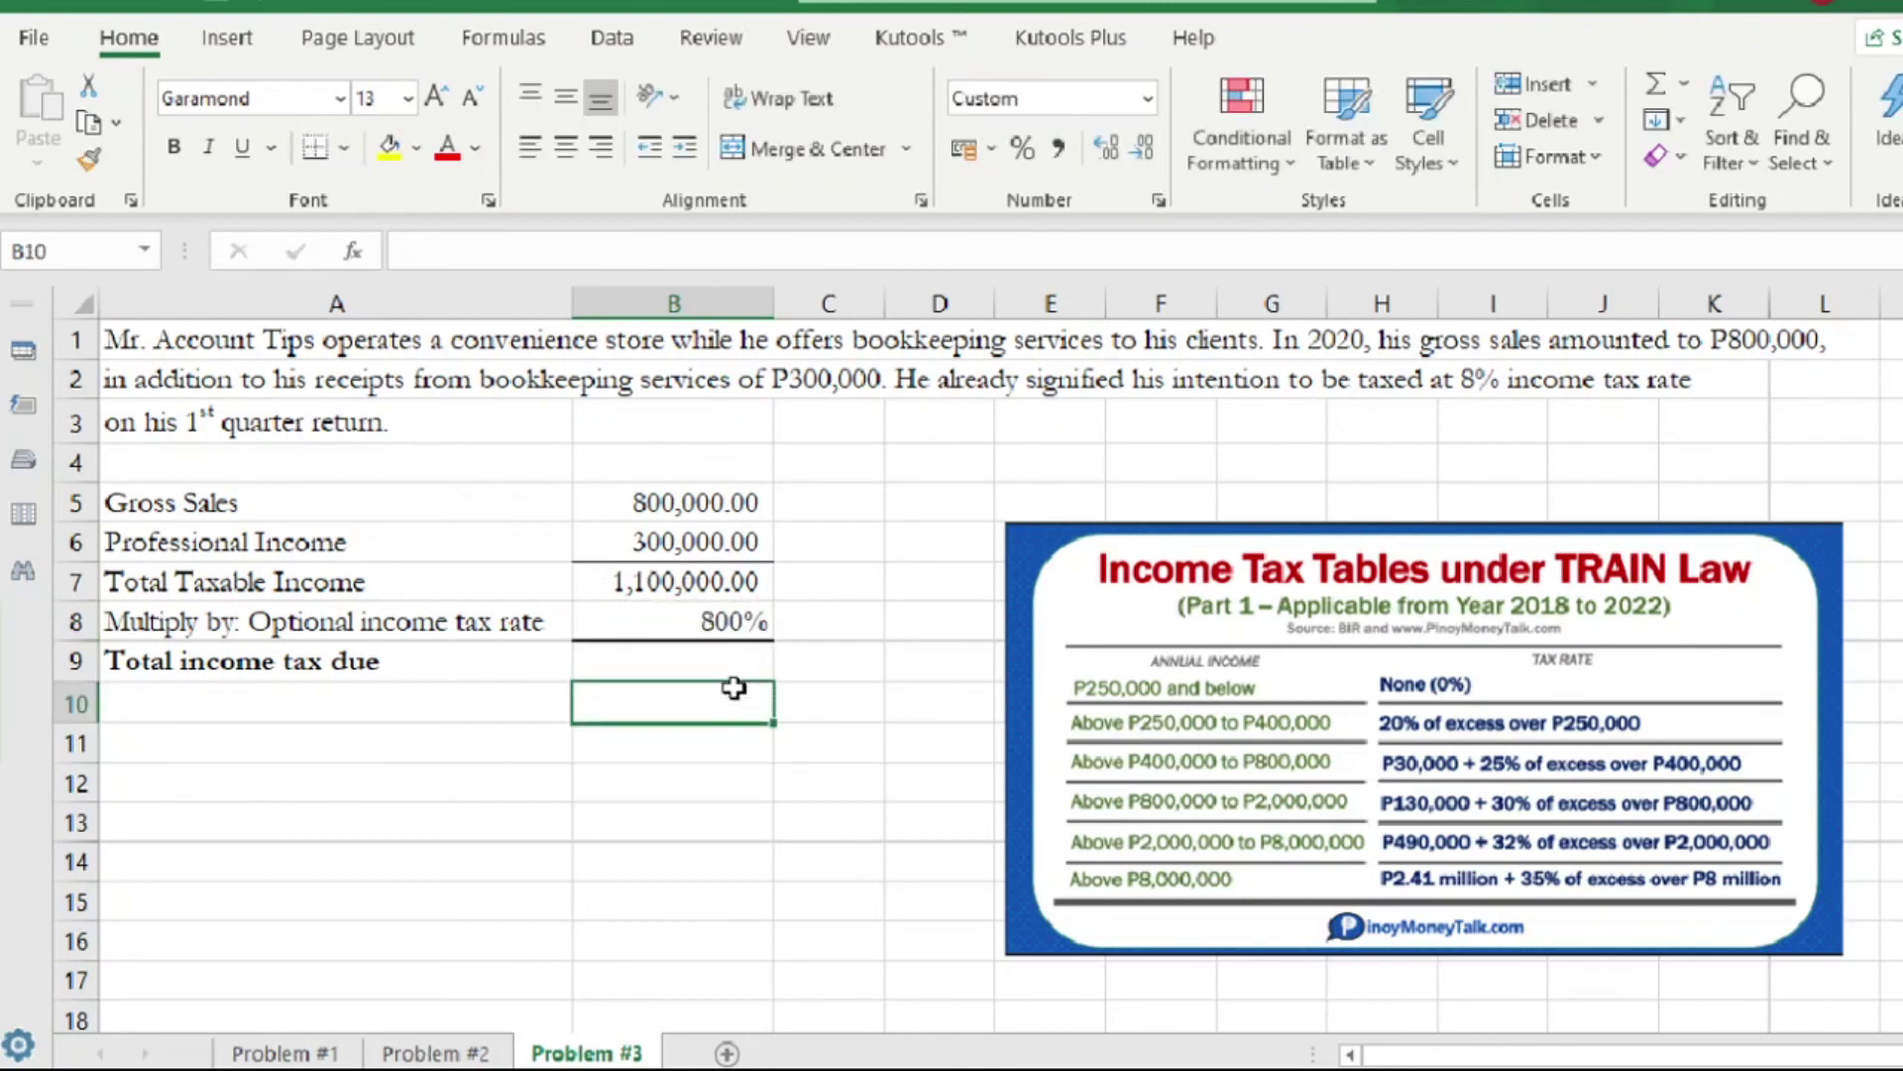
left_click(733, 622)
double_click(733, 621)
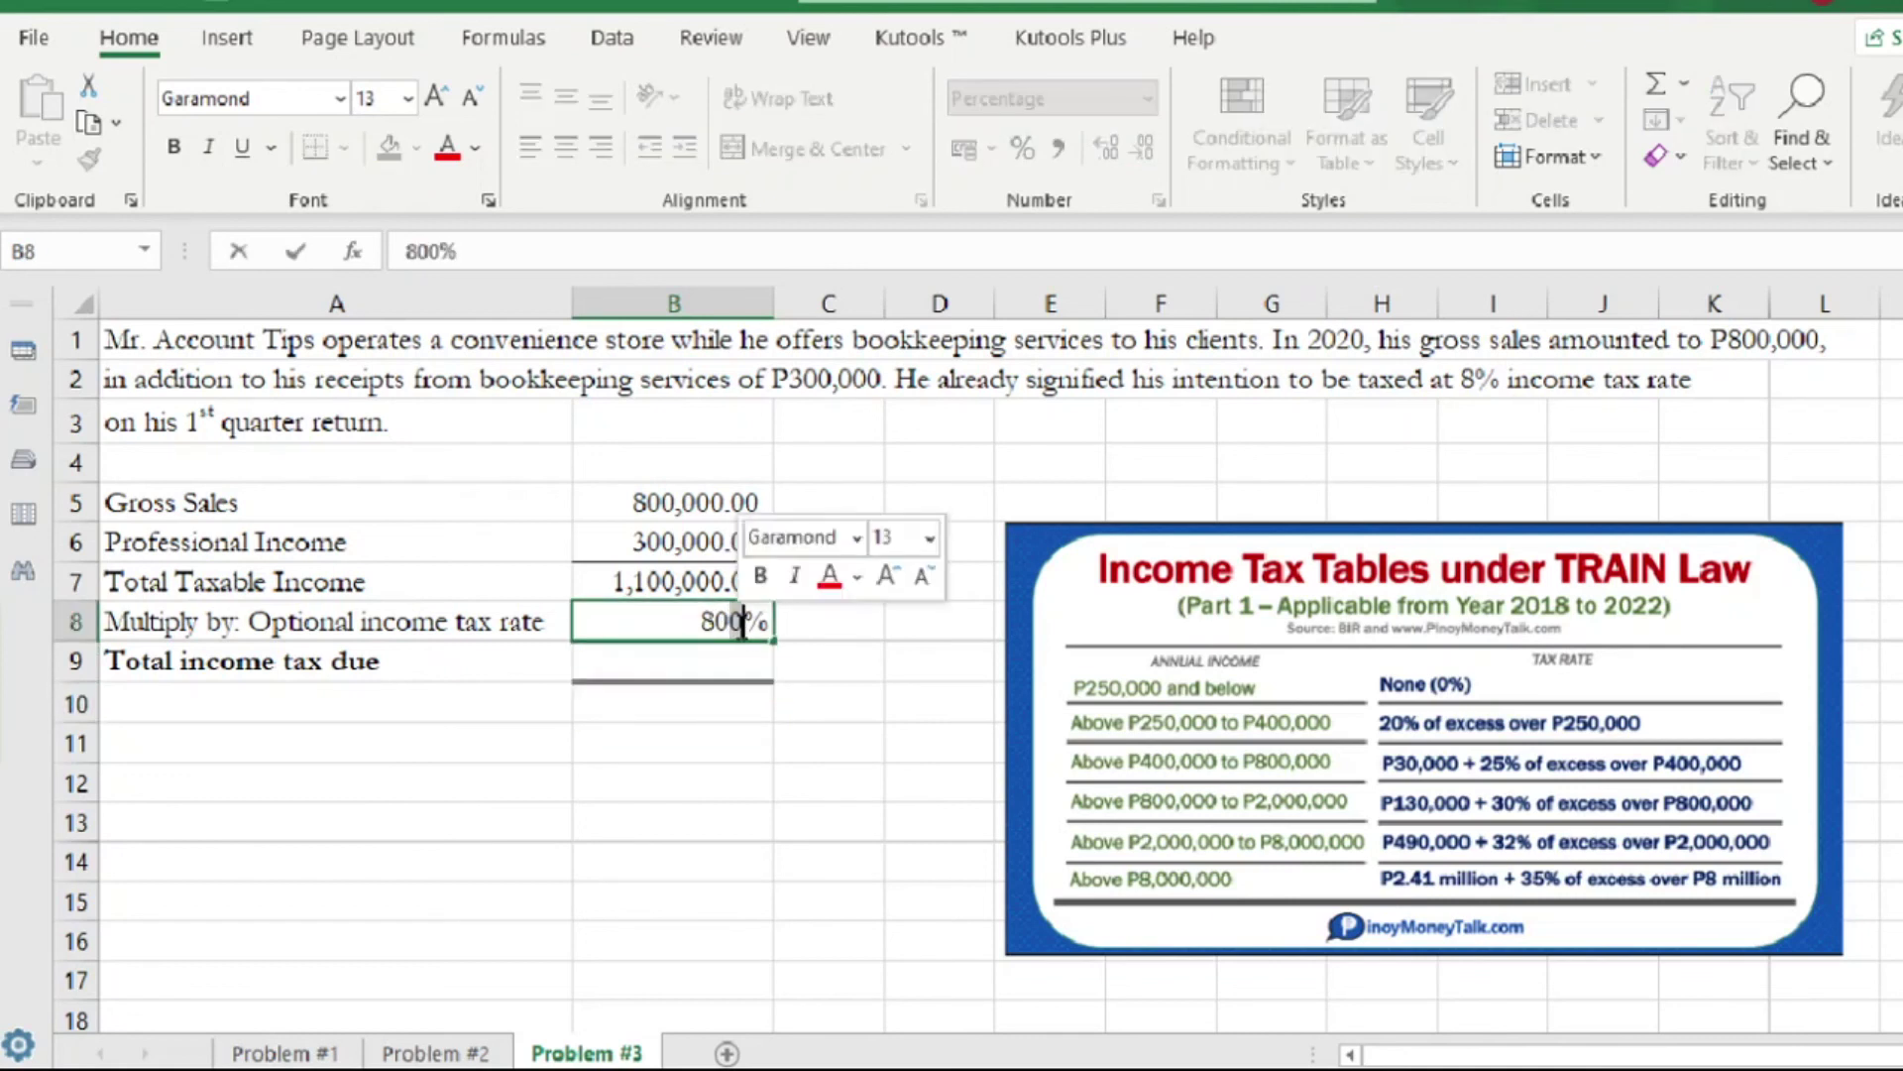
key("BackSpace")
key("BackSpace")
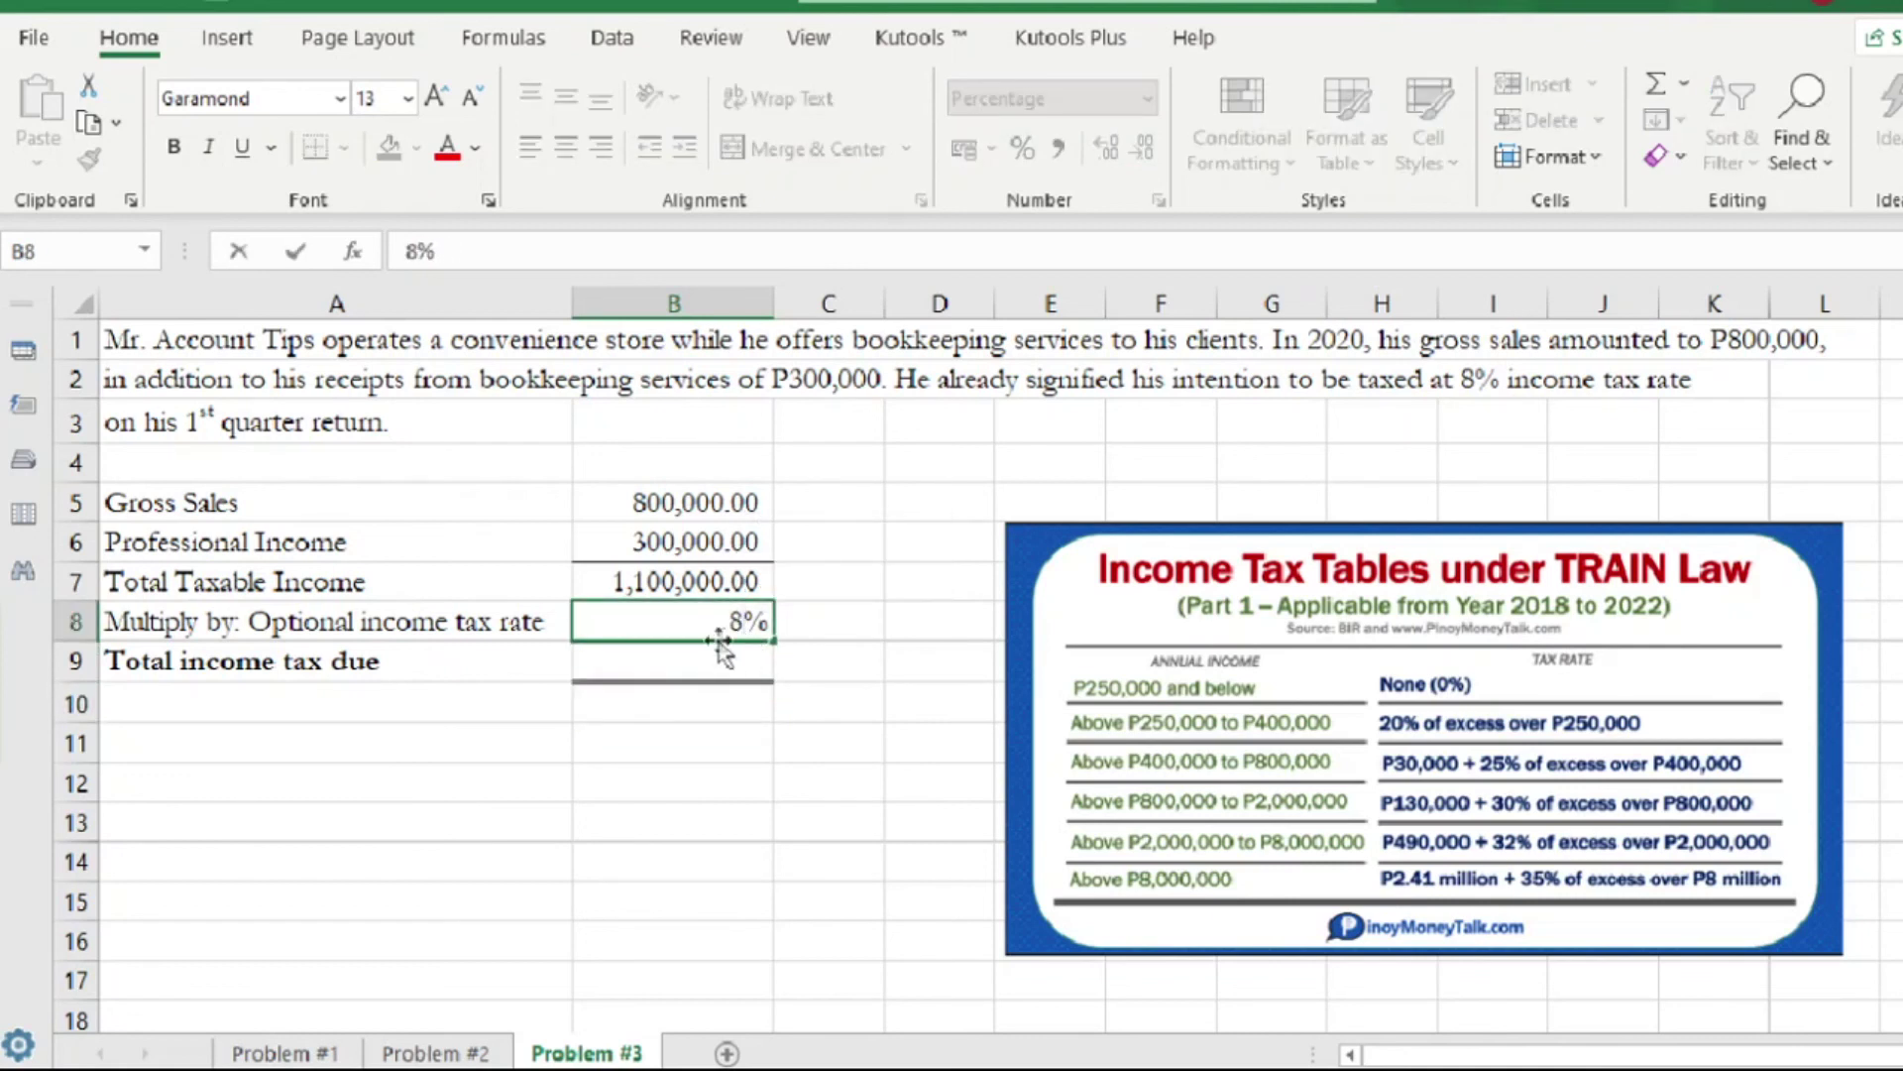
Calculate Total income tax due in B9 by multiplying total taxable income by the optional rate with =B7*B8.
double_click(714, 656)
type("=")
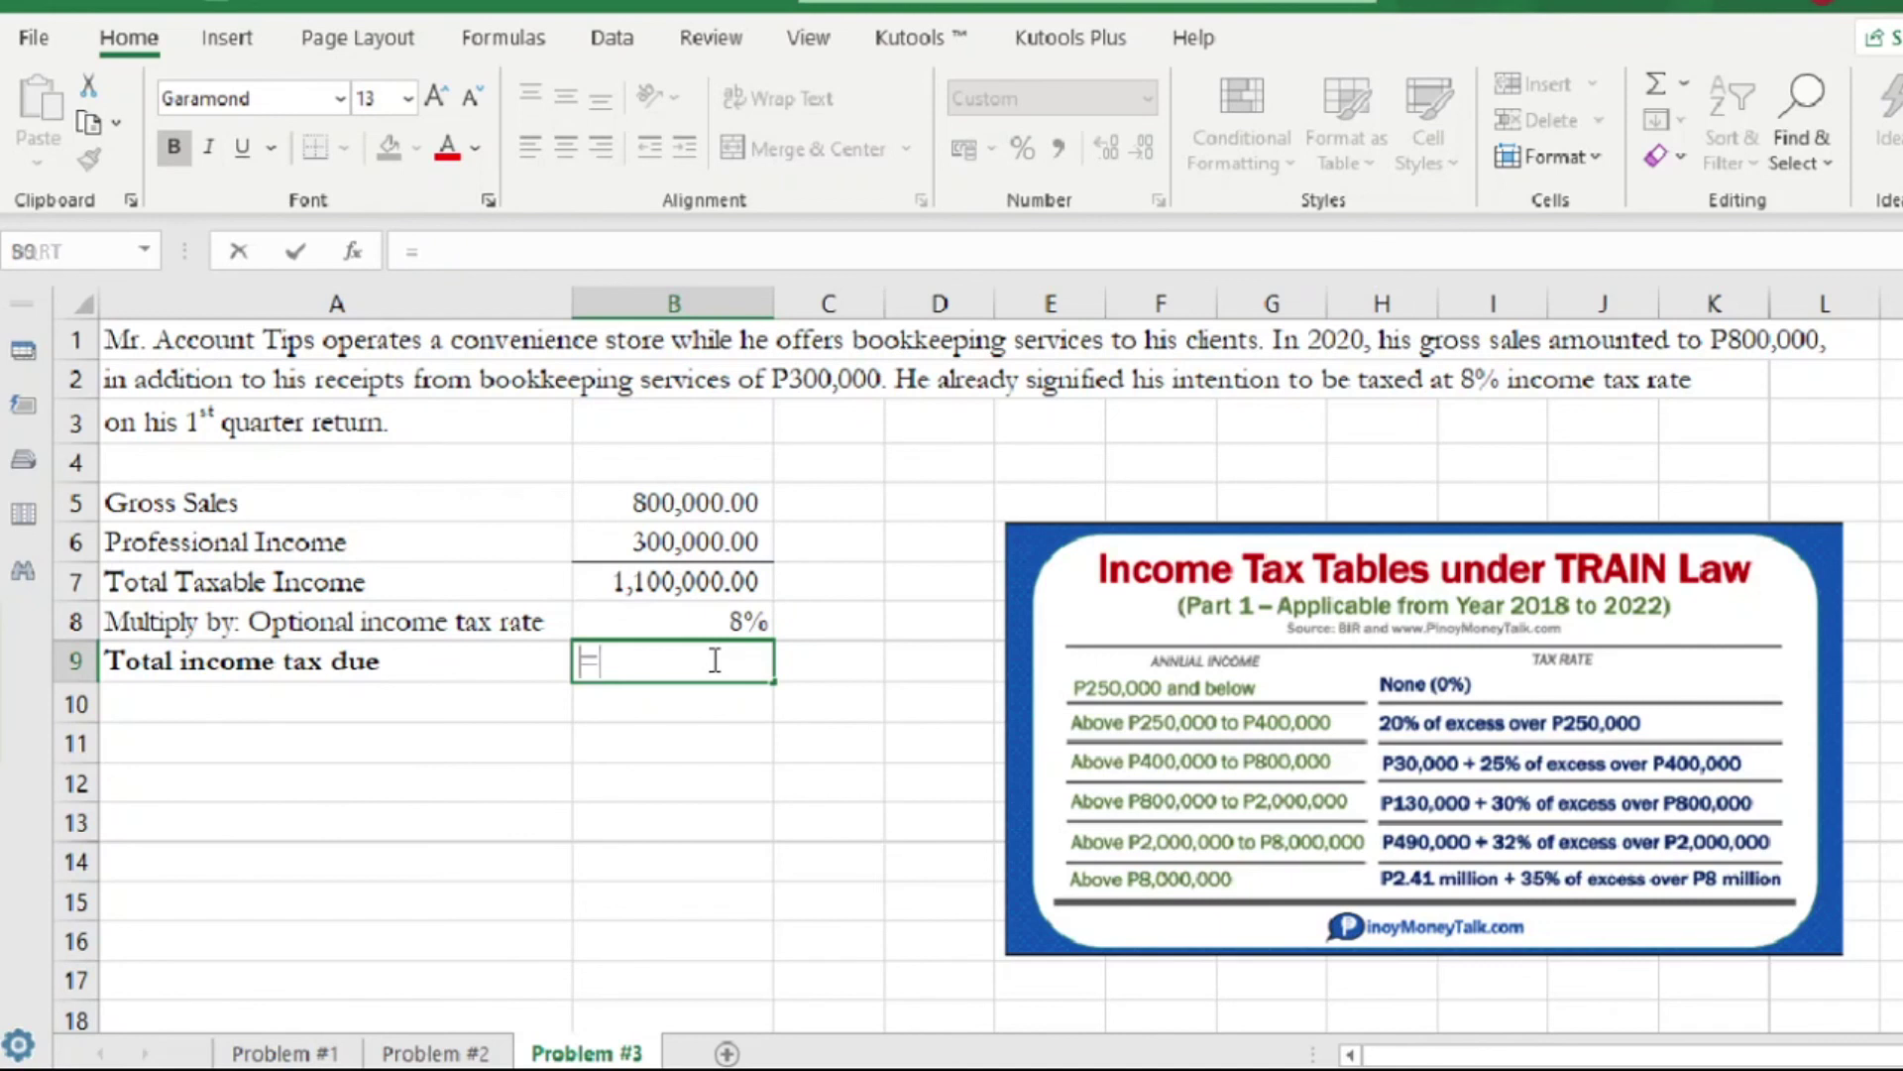
left_click(694, 585)
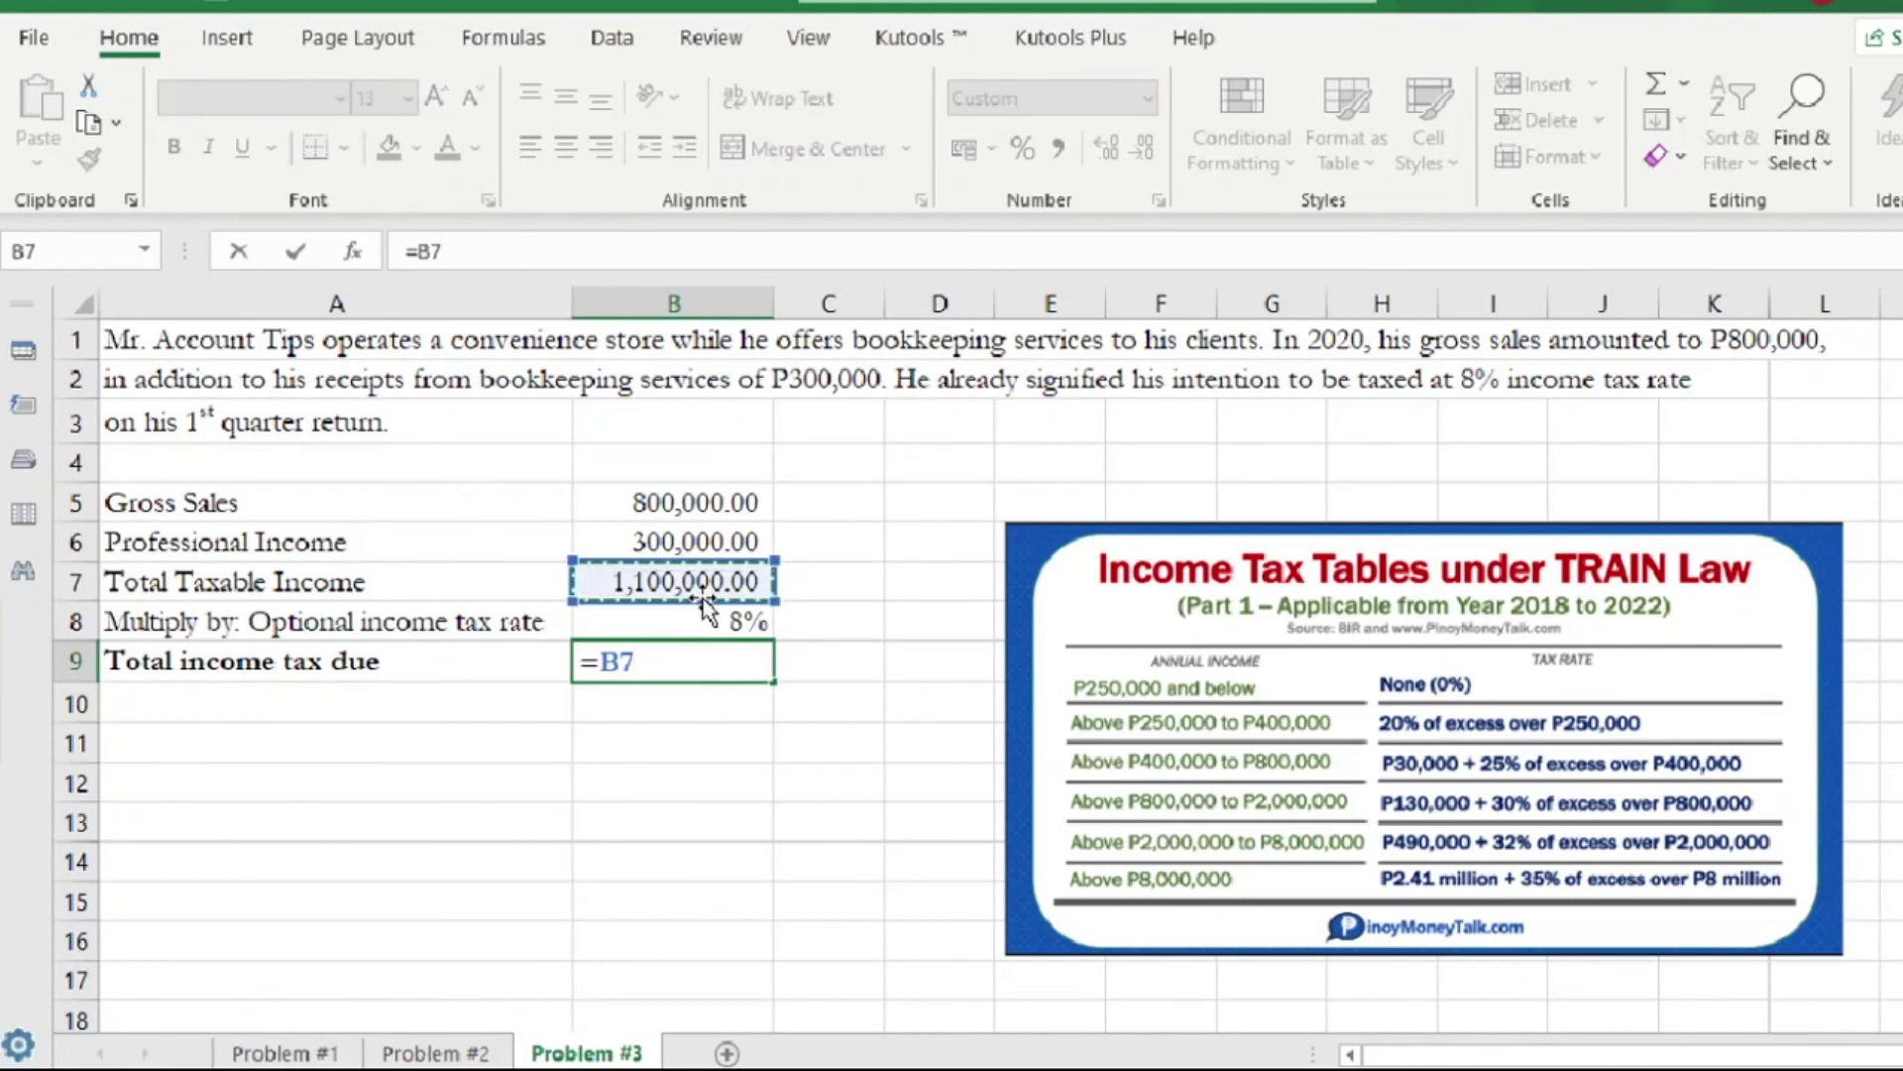
type("*B")
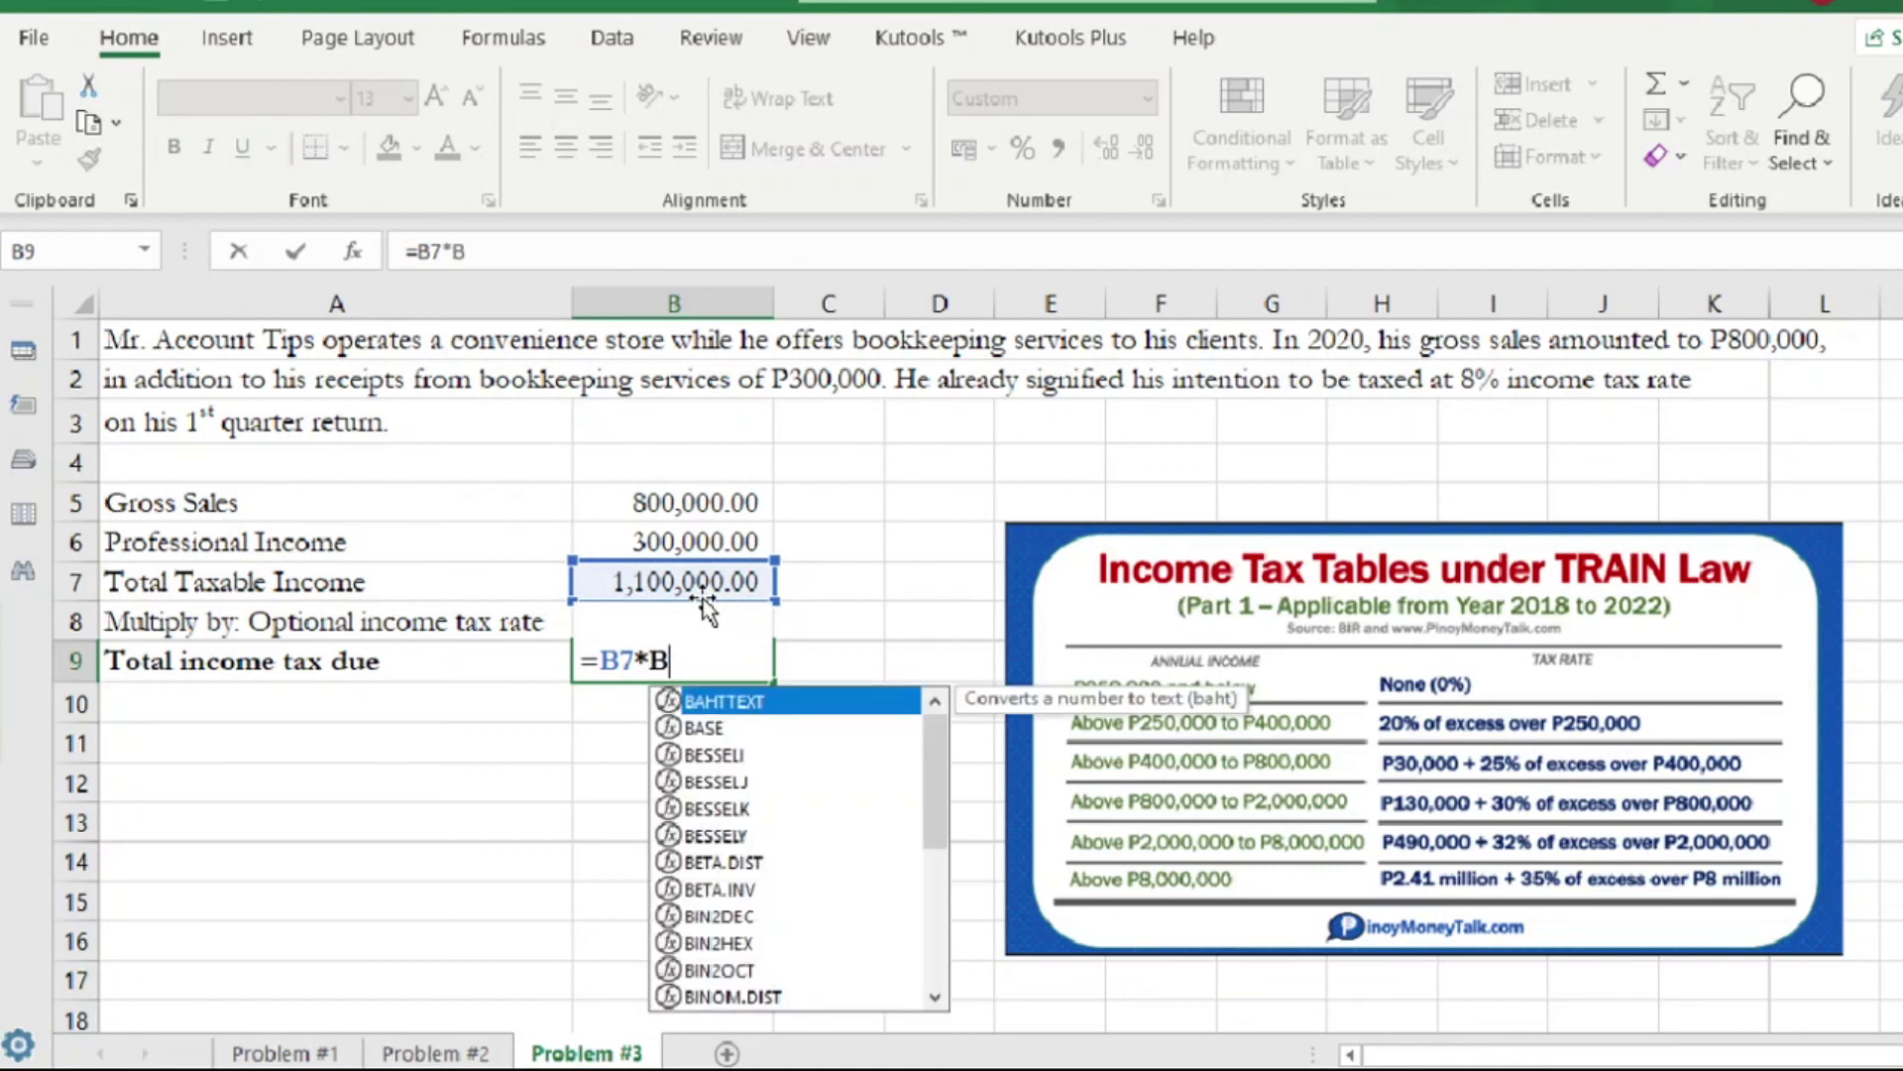
type("8")
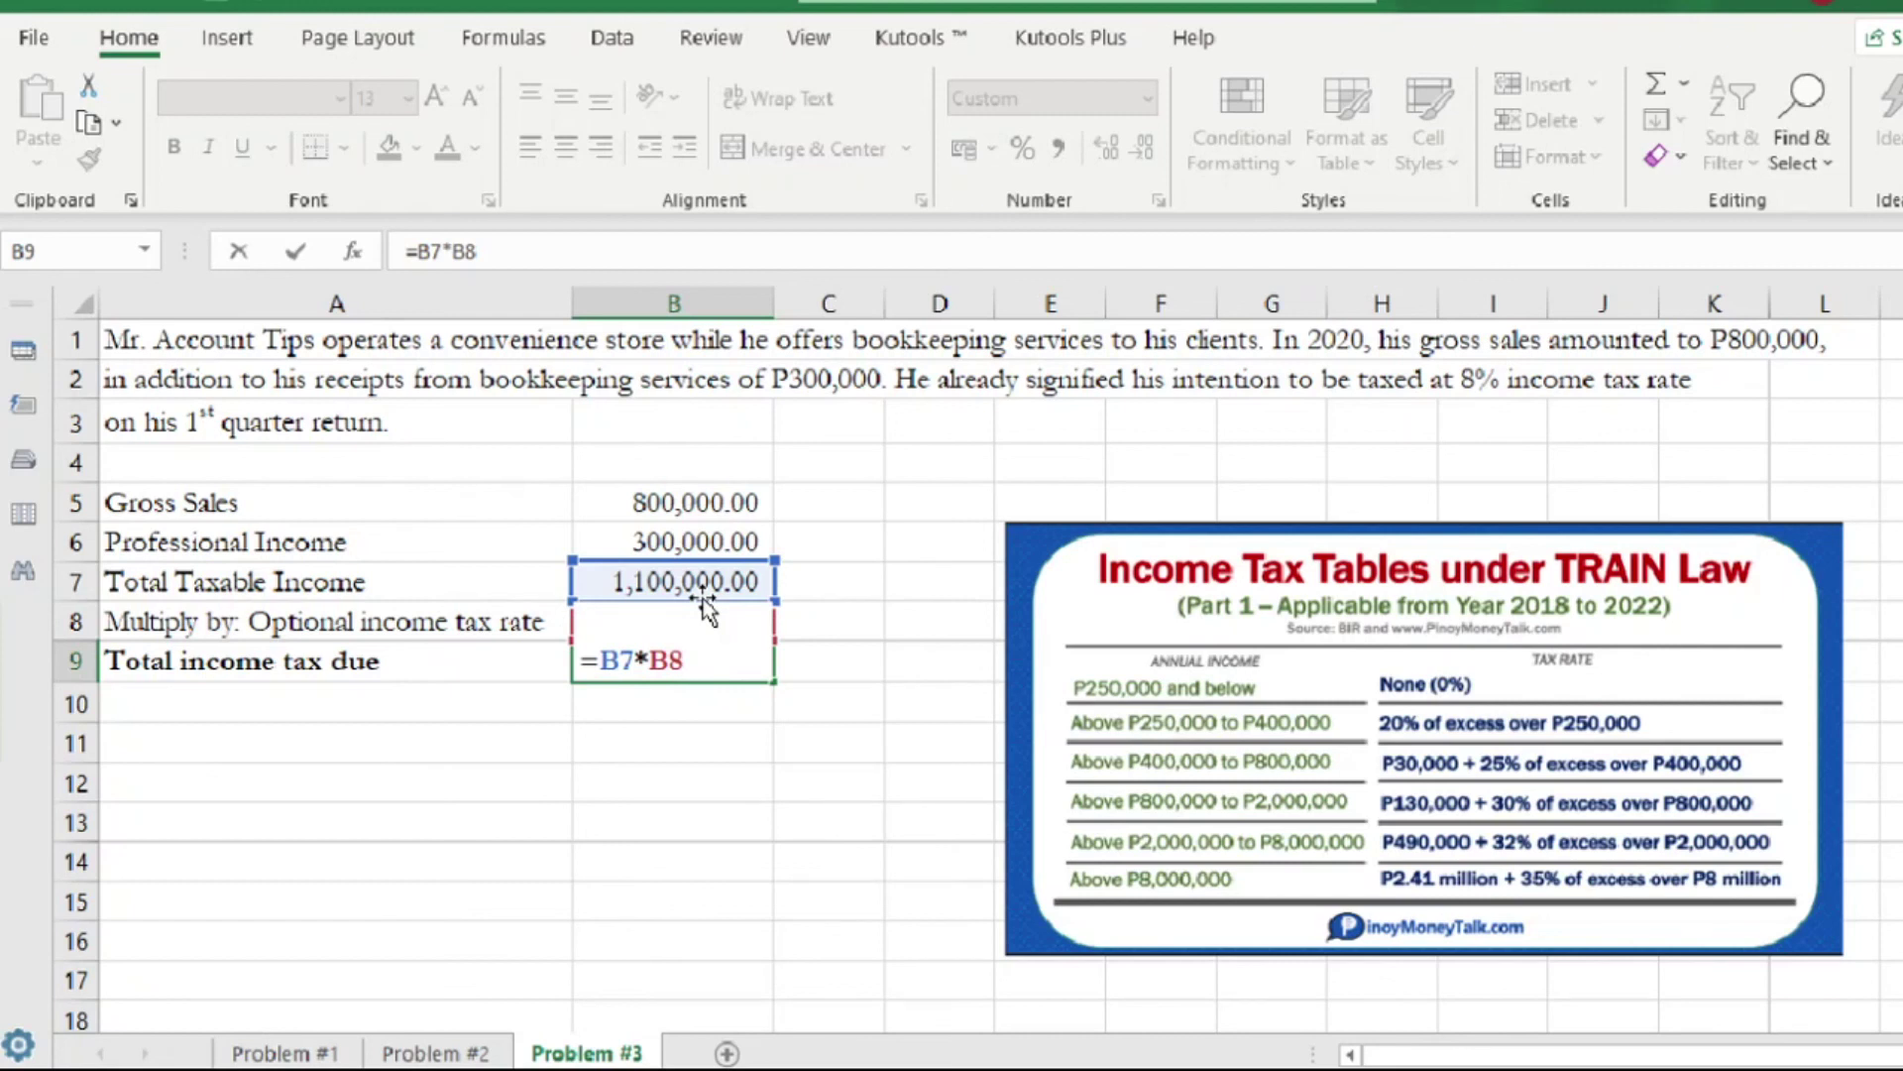
key("Return")
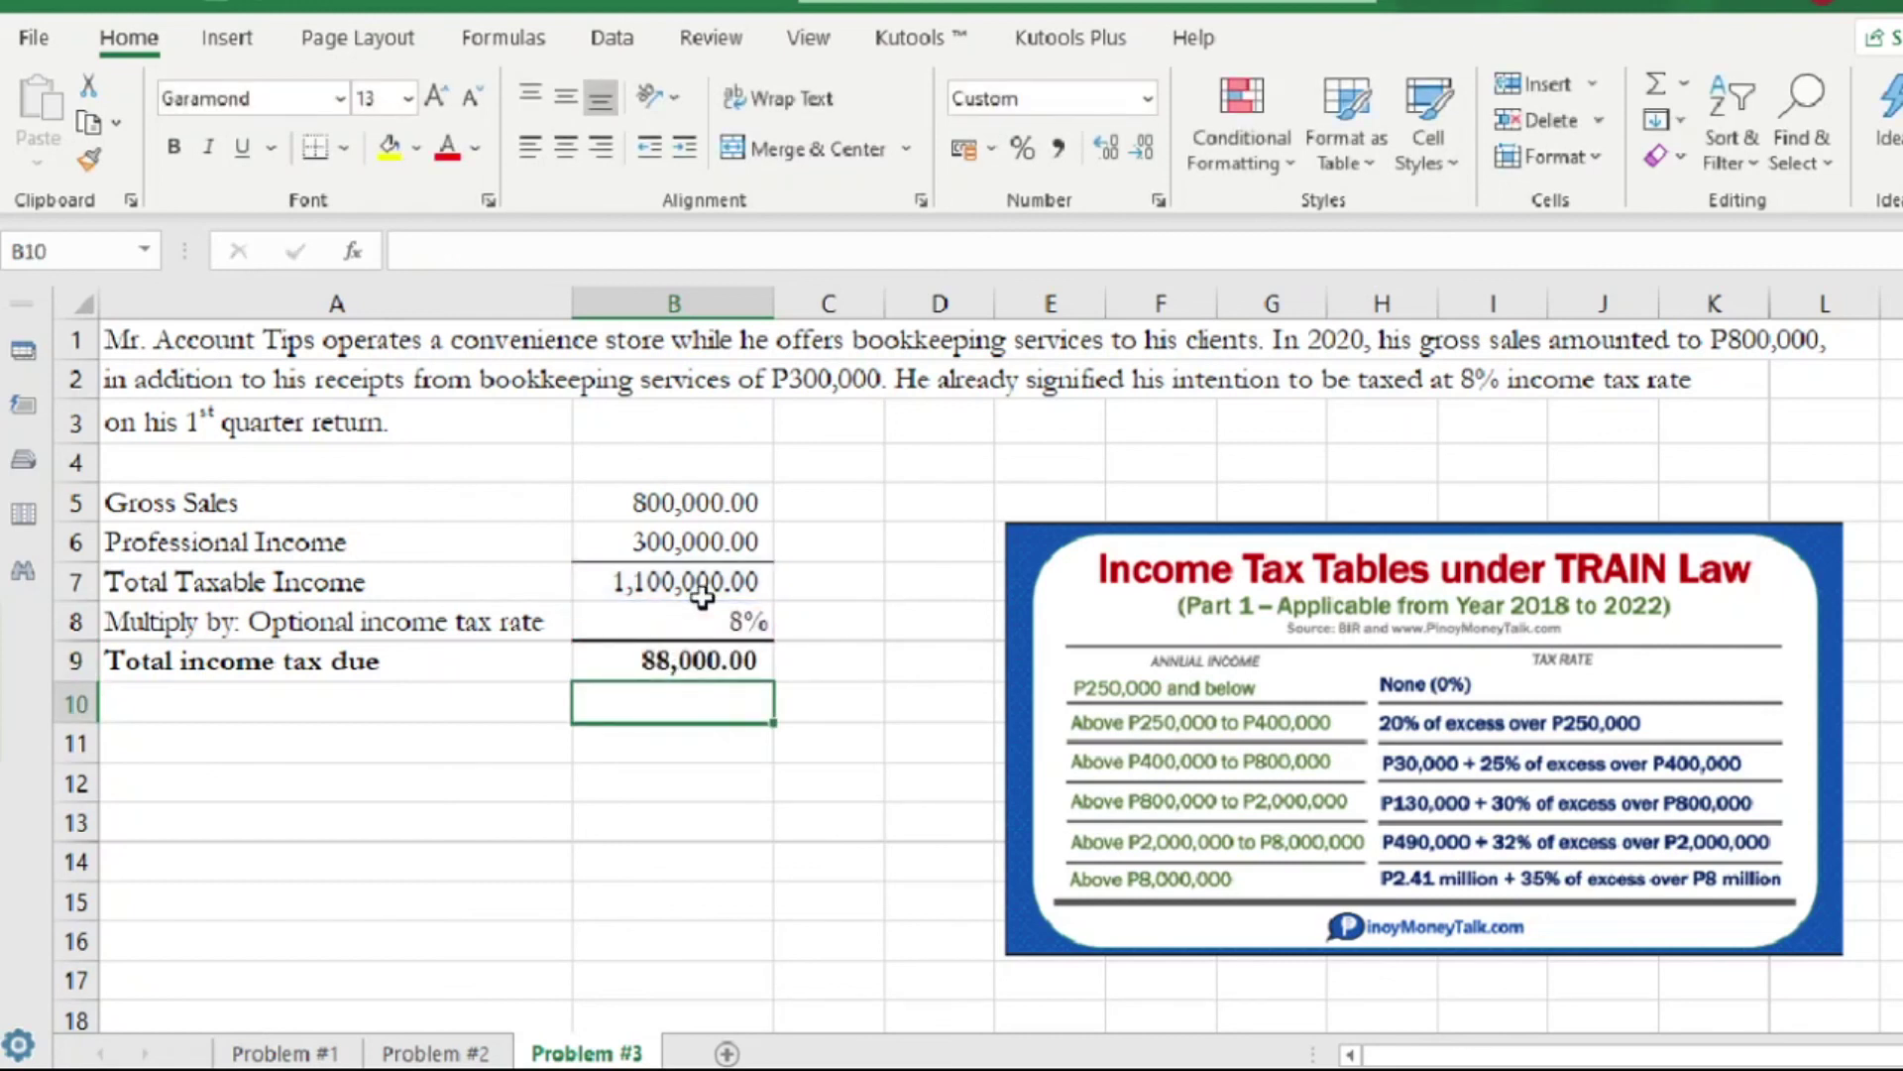